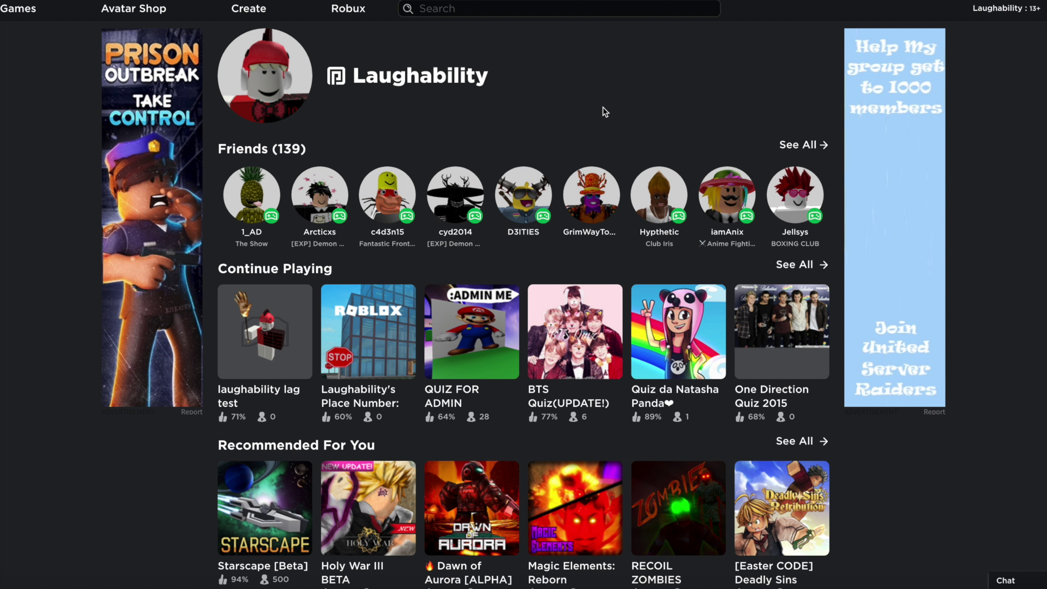
- Search the games for "game", open the Roblox World [Best Game Ever] page and examine its description
text(game)
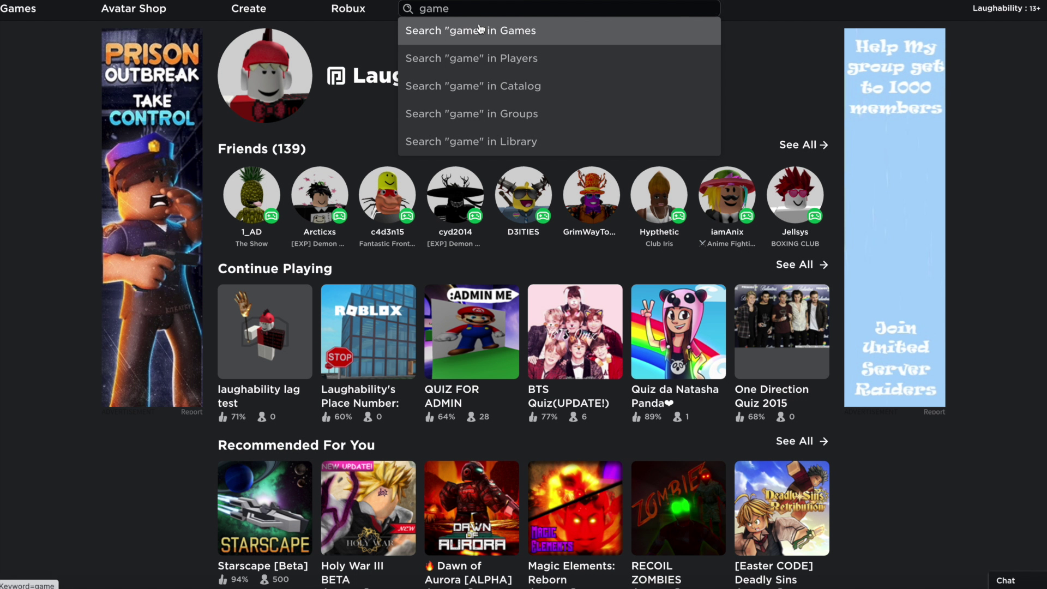
click(480, 30)
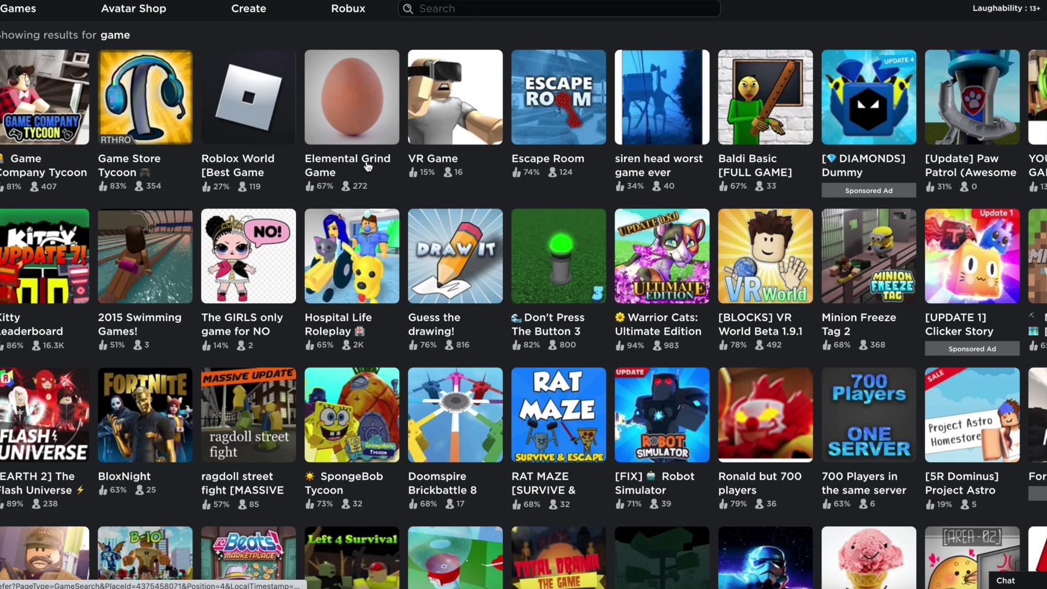
click(268, 137)
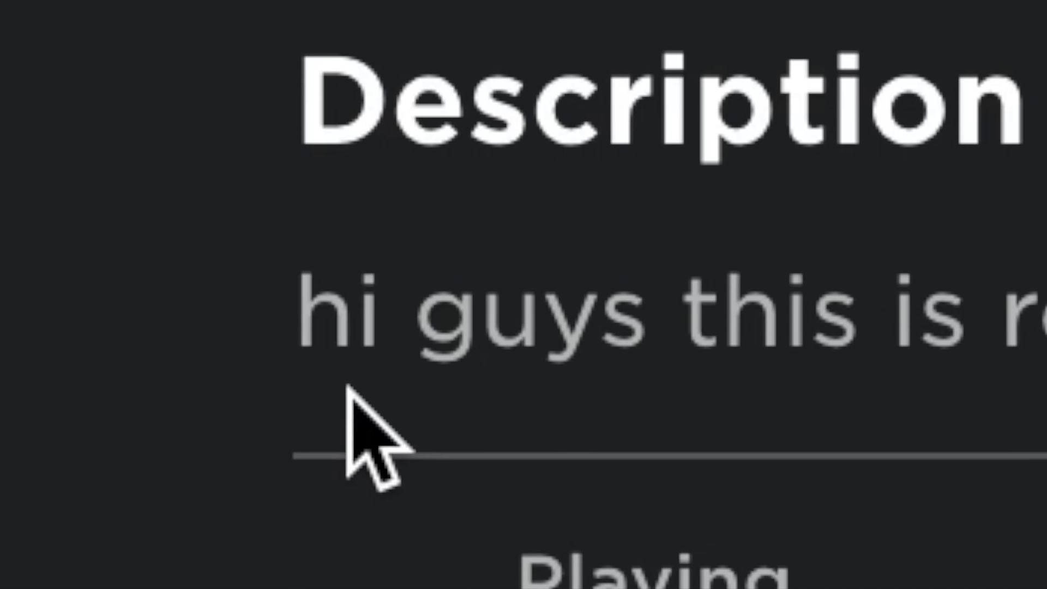
drag(934, 304, 709, 224)
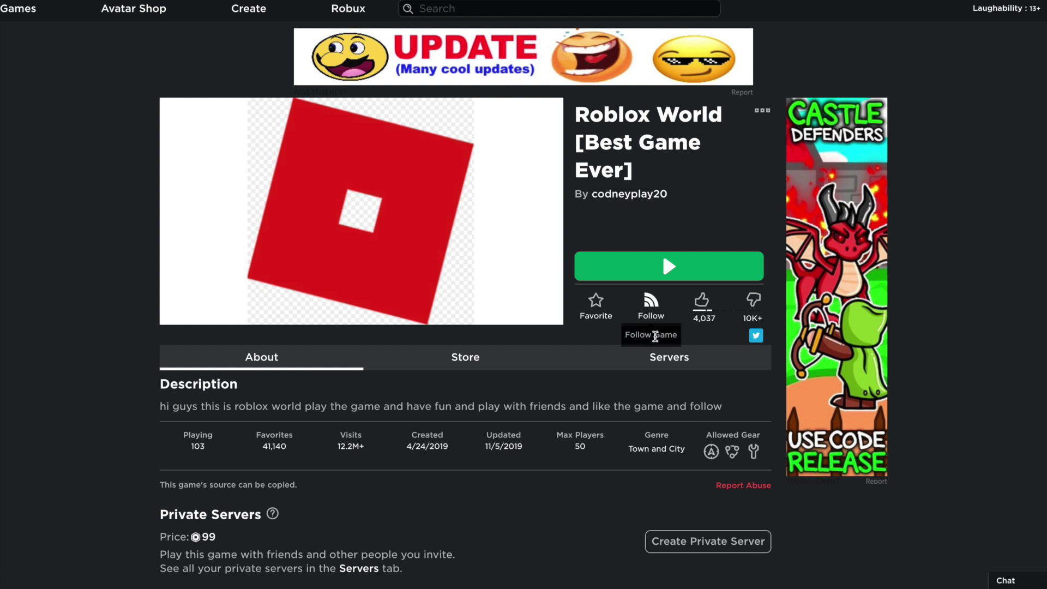
- Follow Roblox World [Best Game Ever] and launch it, allowing the site to open the Roblox application
click(653, 322)
click(662, 267)
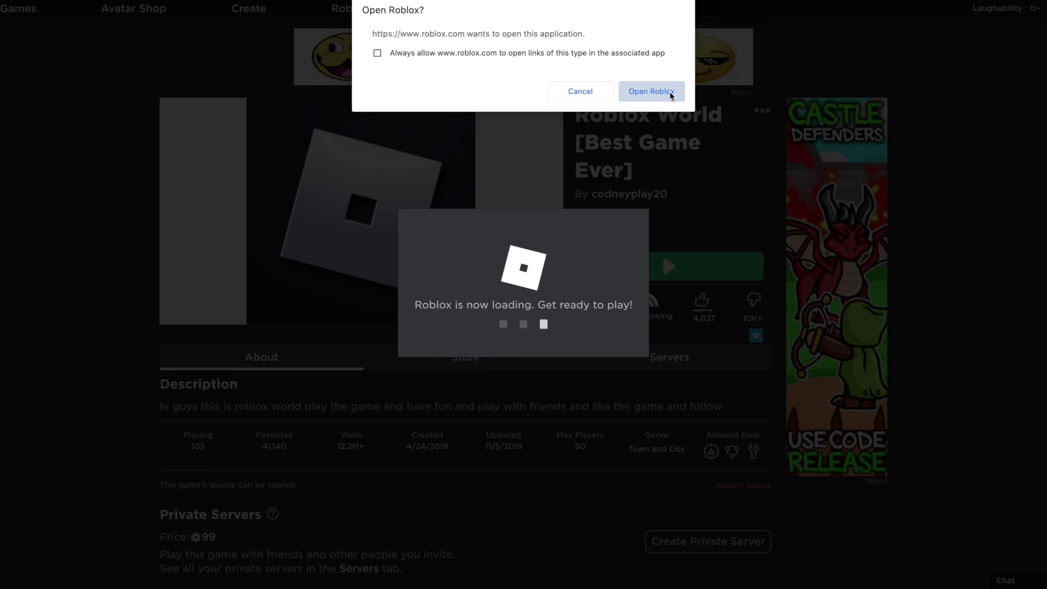
click(668, 94)
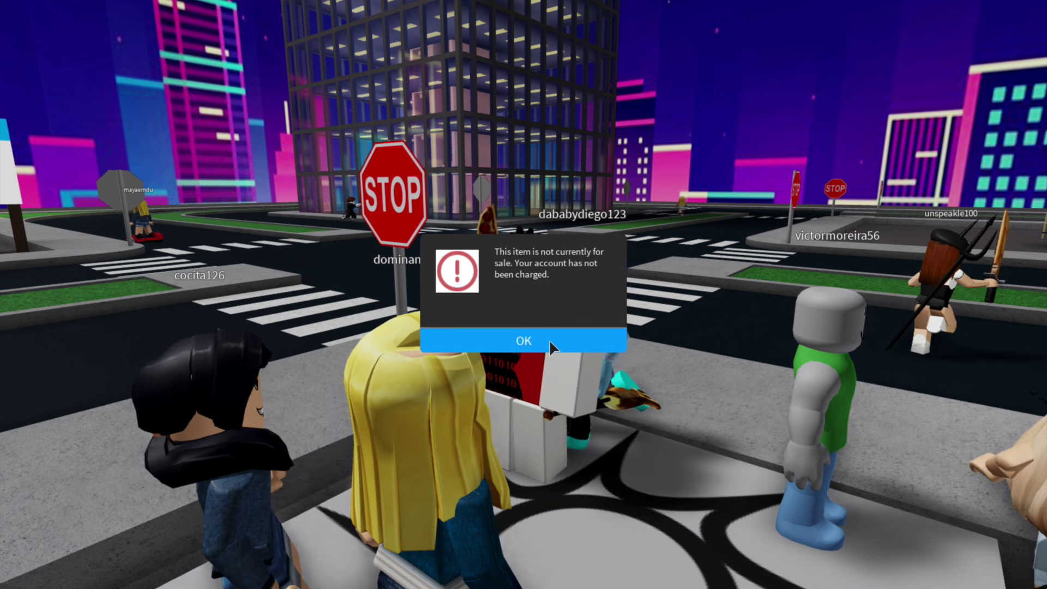
- Dismiss the item purchase notice and equip the iPhone 6S from the second inventory slot
click(548, 341)
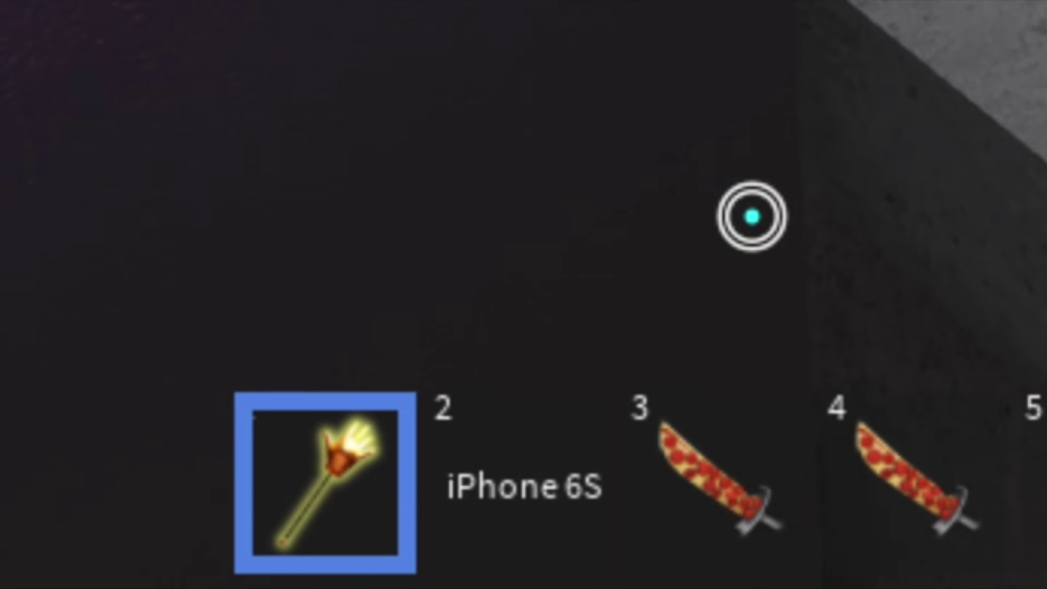
key(2)
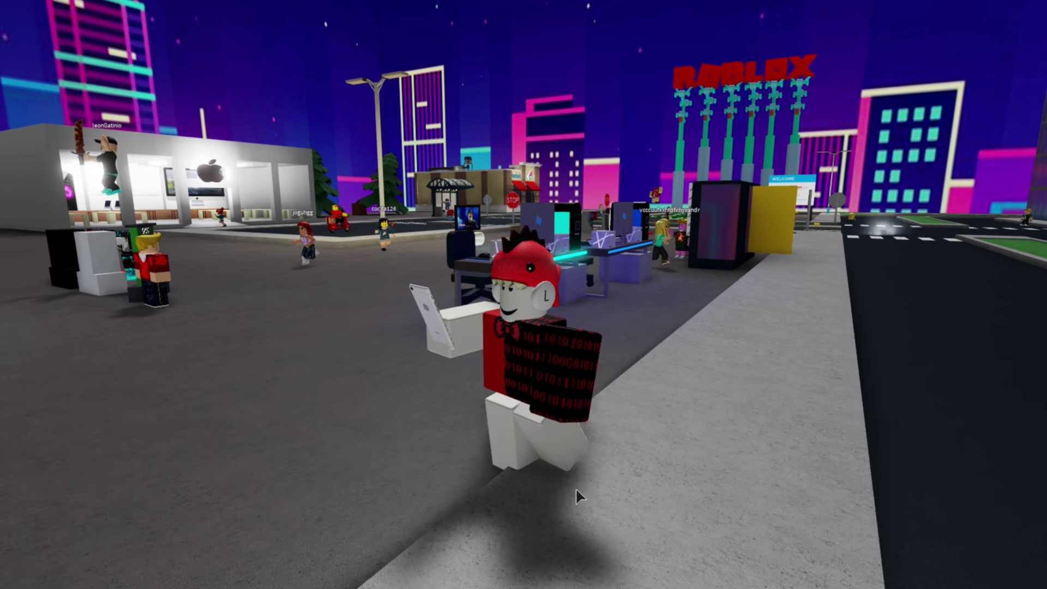
right_drag(577, 489, 572, 493)
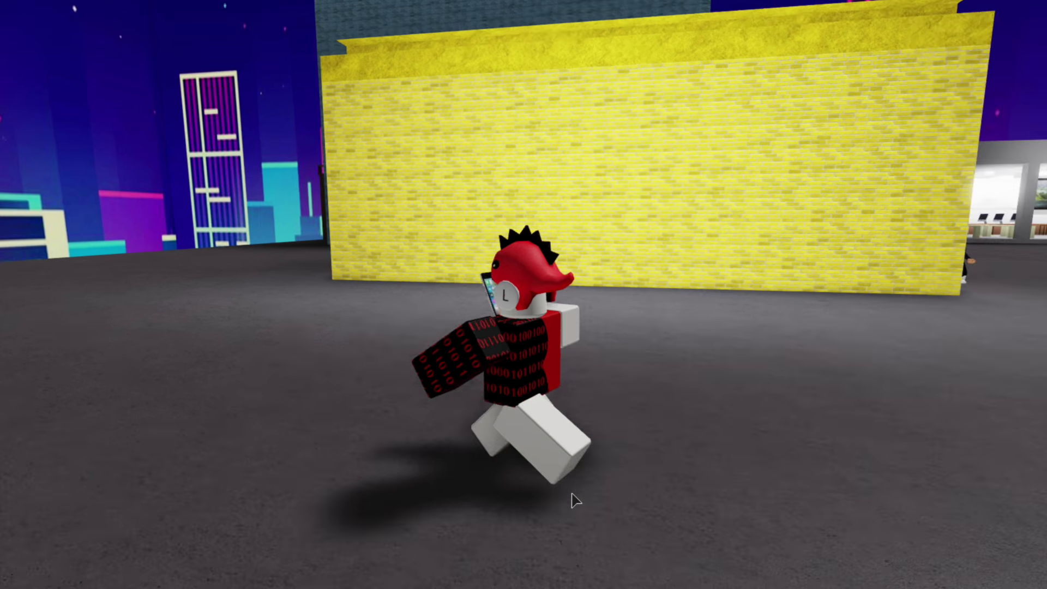
right_drag(549, 430, 691, 440)
key(d)
key(w)
key(w)
key(s)
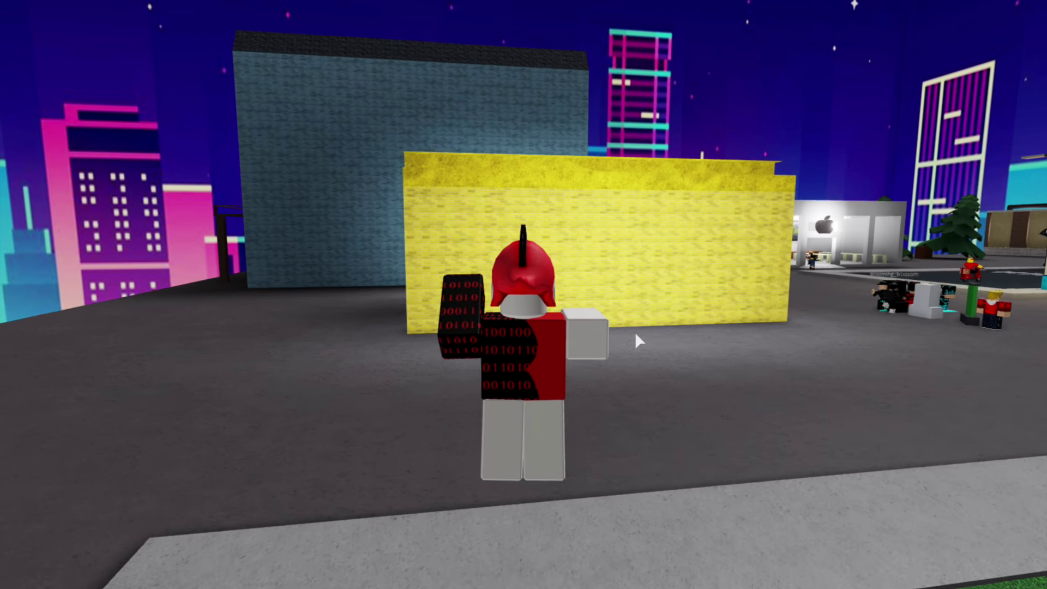
key(w)
right_drag(634, 333, 647, 341)
key(space)
key(w)
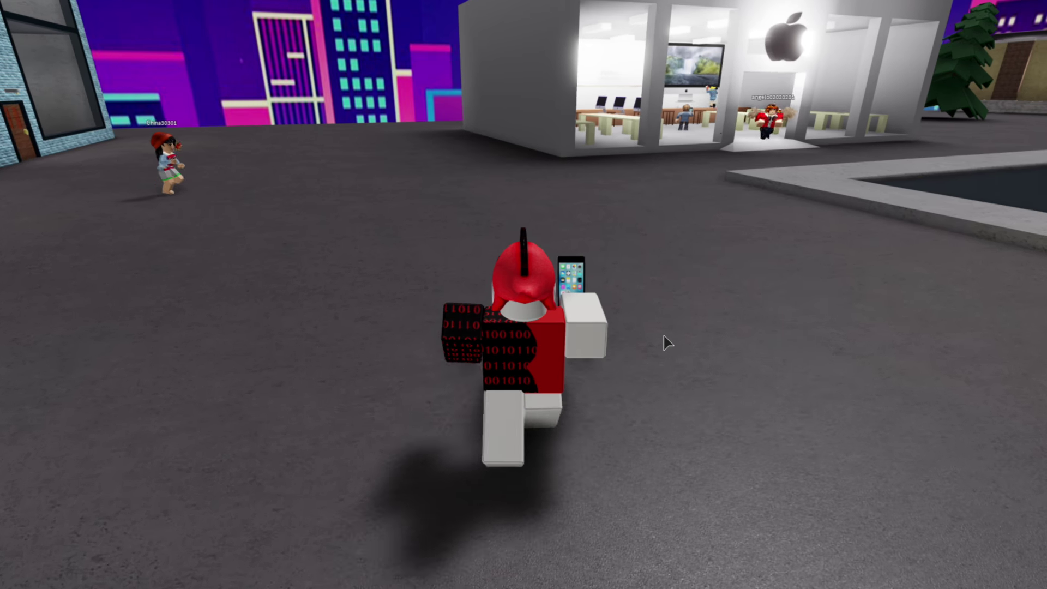
right_drag(664, 336, 663, 336)
key(s)
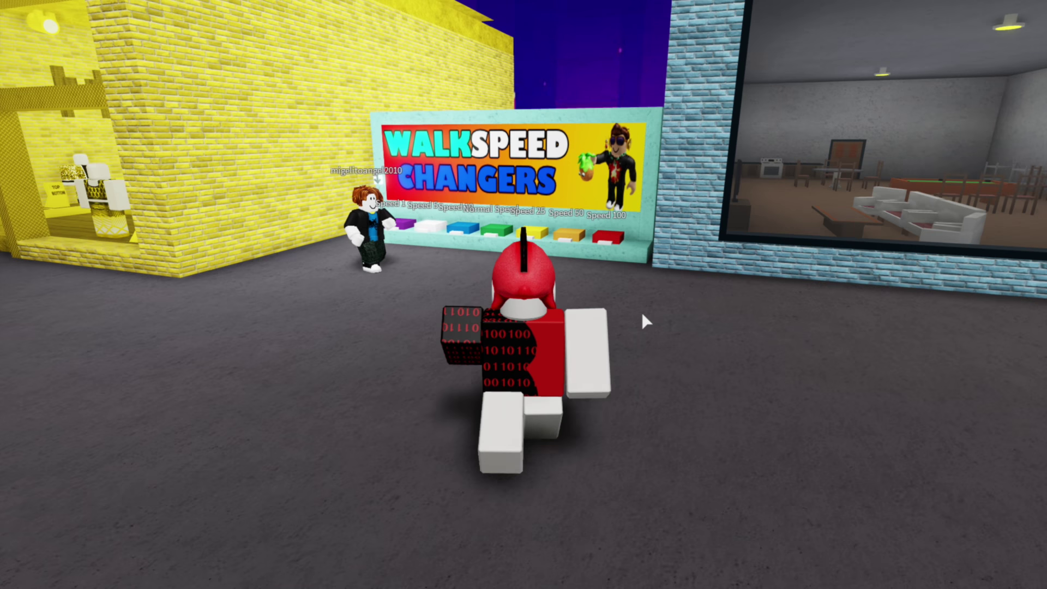
key(w)
key(w)
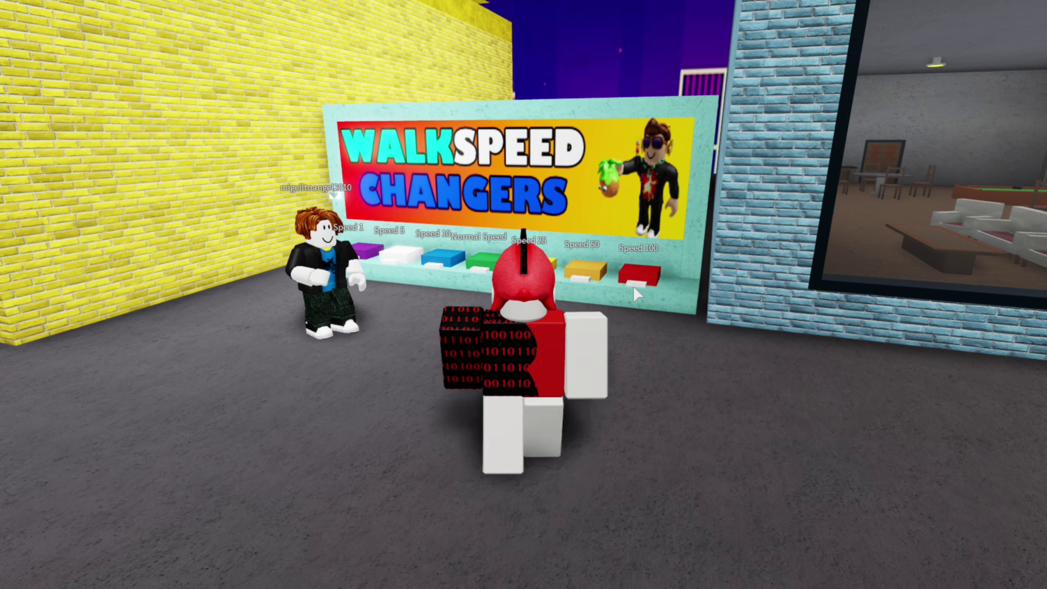
right_drag(633, 285, 632, 287)
key(a)
key(a)
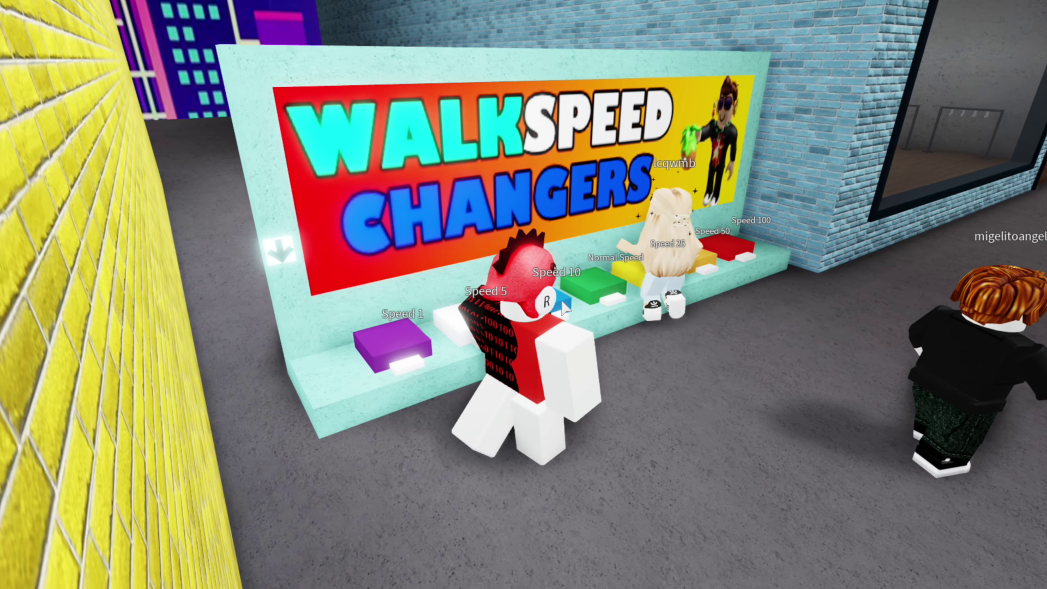
key(d)
key(d)
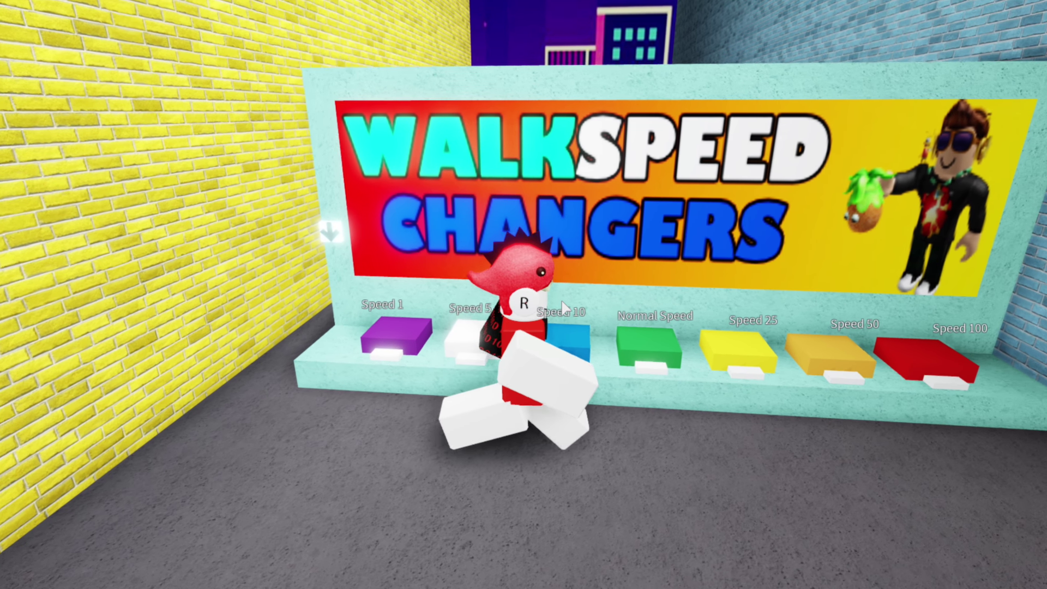
key(d)
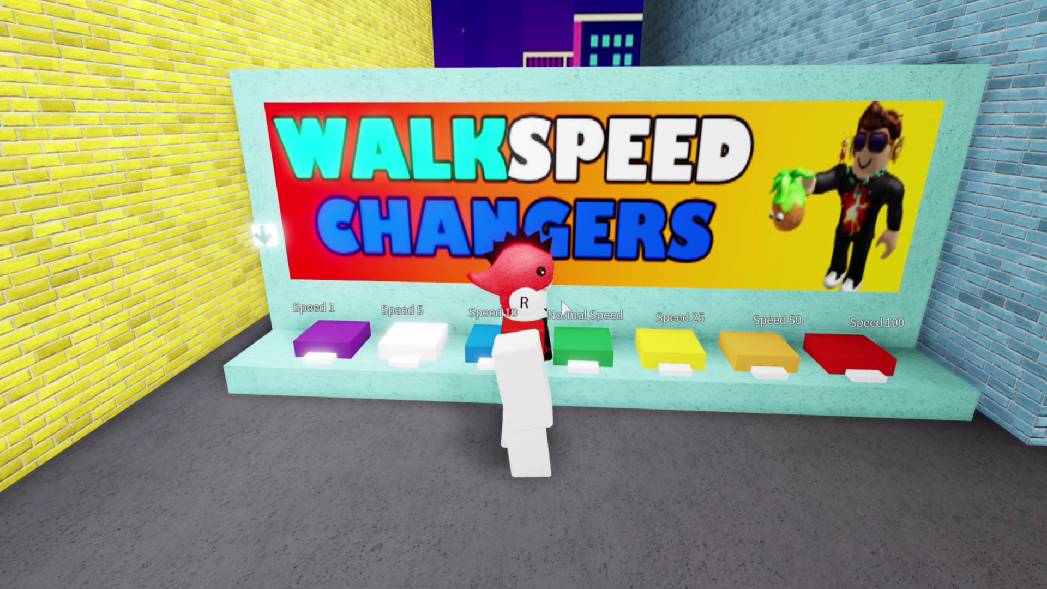
key(a)
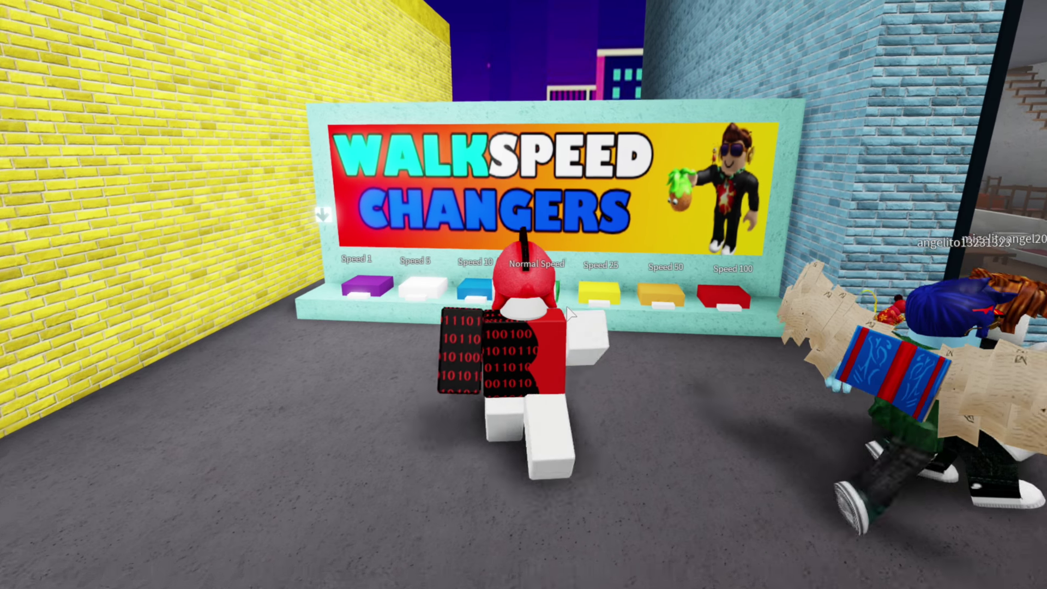
key(s)
key(w)
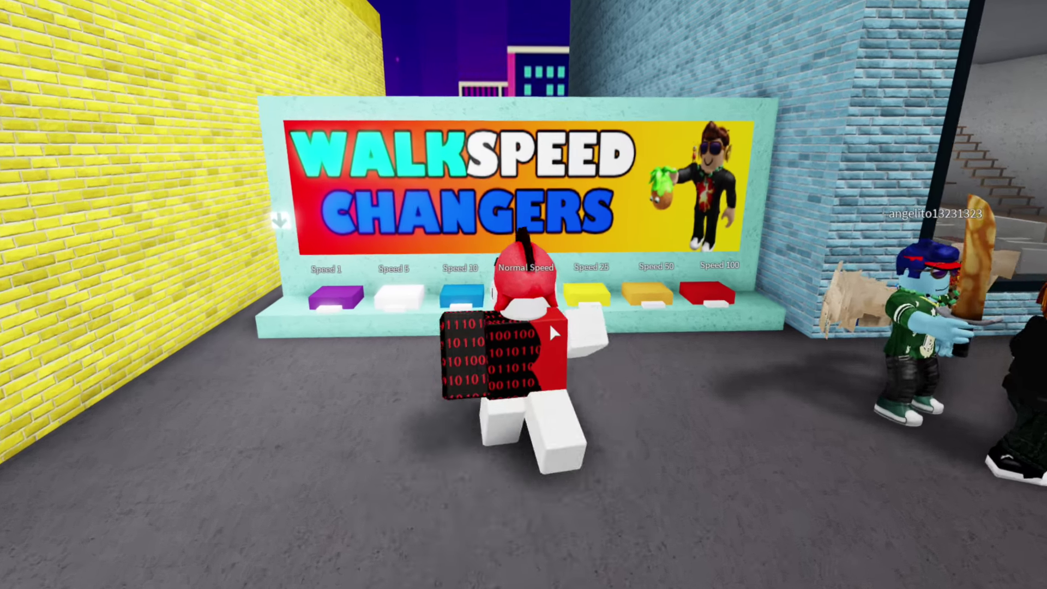
key(d)
key(s)
key(a)
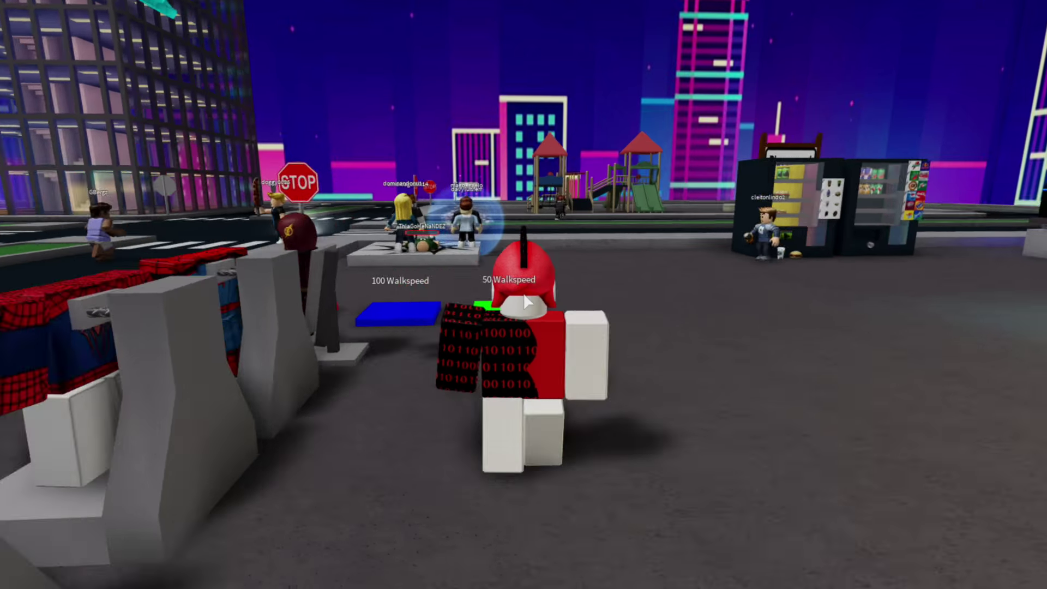
key(w)
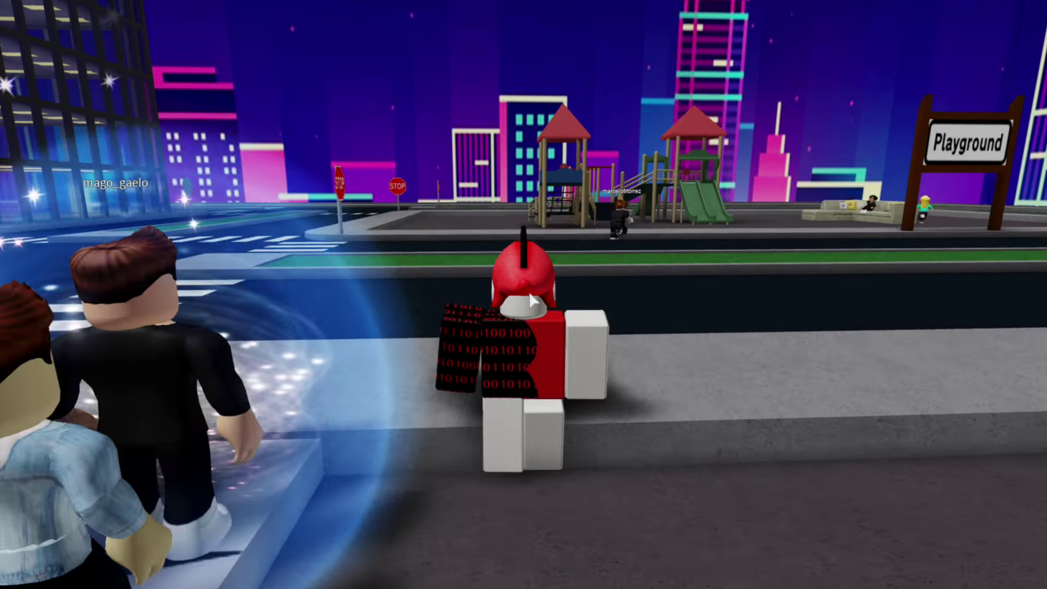
right_drag(548, 290, 550, 294)
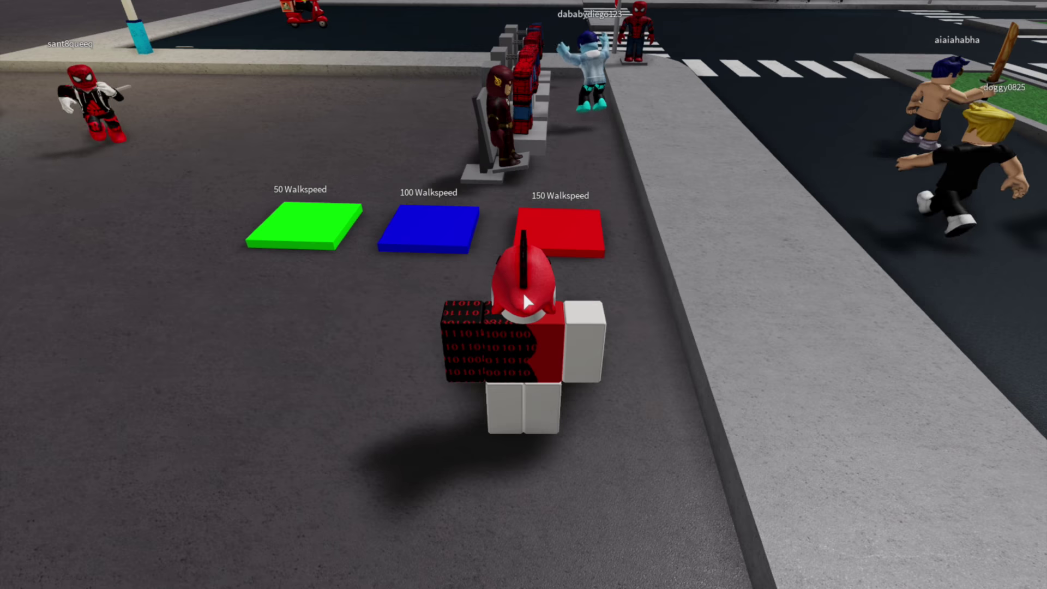
key(w)
key(d)
right_drag(591, 258, 591, 259)
key(a)
key(shift)
key(w)
key(shift)
key(d)
right_drag(524, 292, 514, 290)
key(d)
key(w)
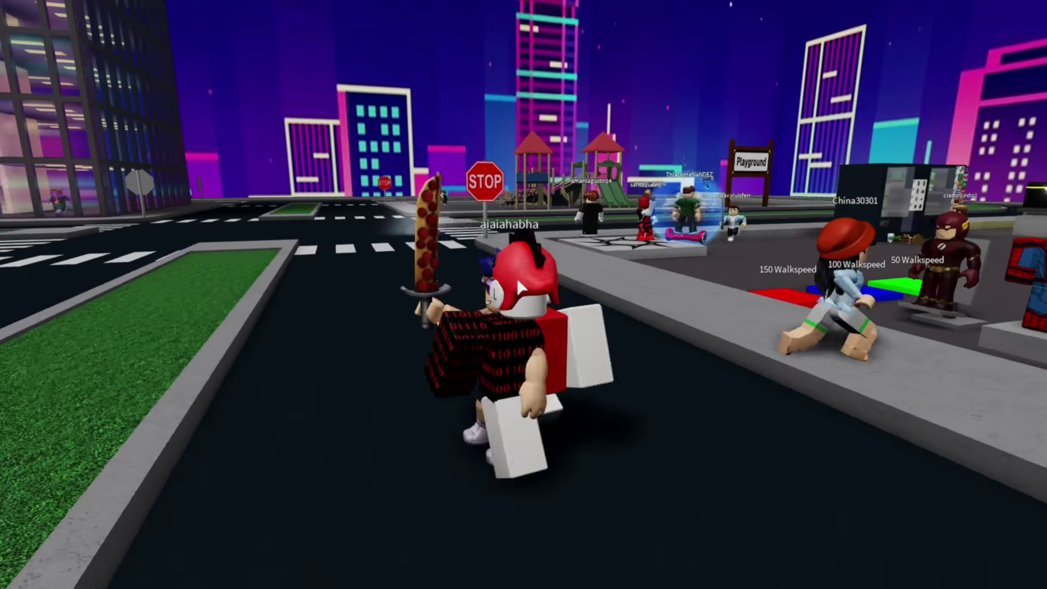
right_drag(515, 291, 519, 286)
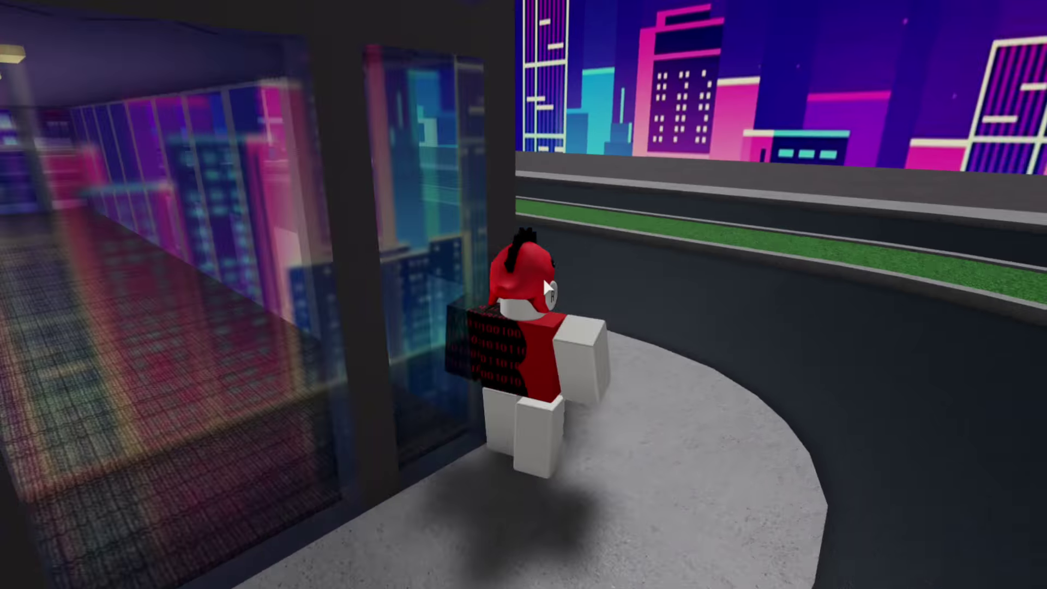
right_drag(543, 278, 545, 284)
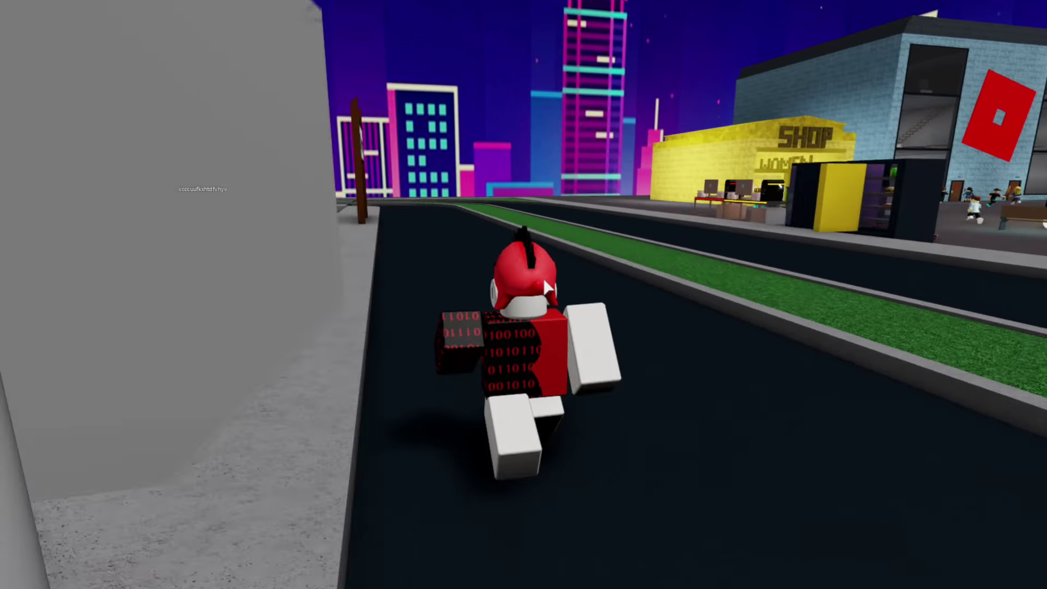
right_drag(545, 285, 545, 288)
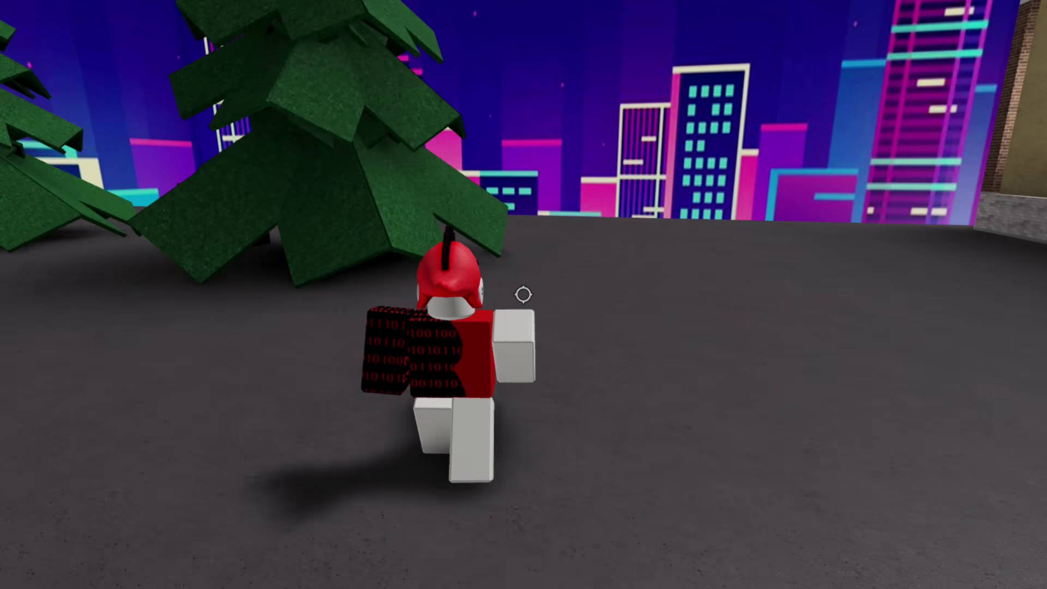
right_drag(524, 295, 522, 294)
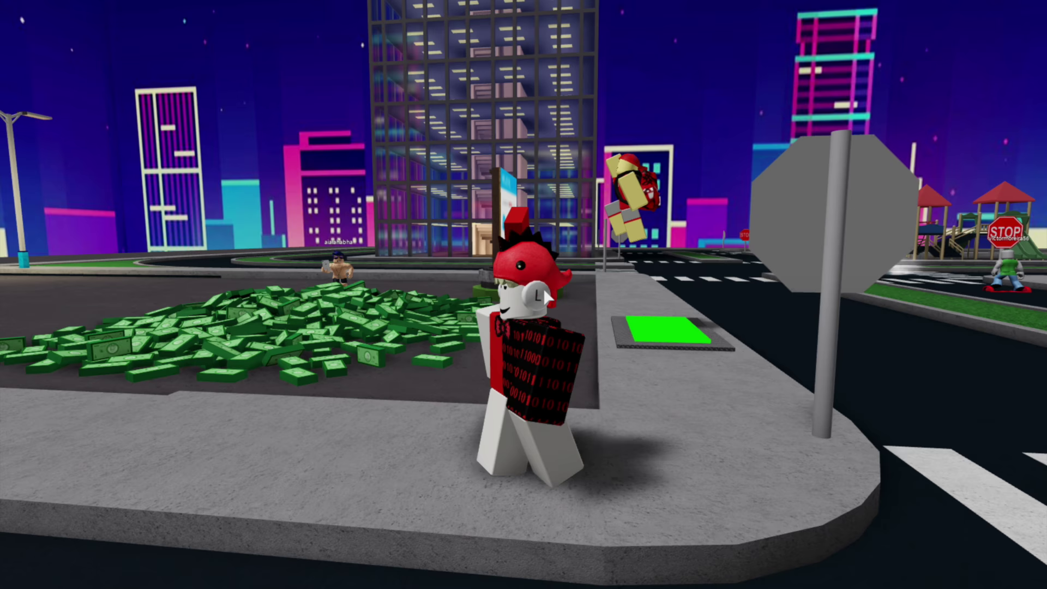
key(w)
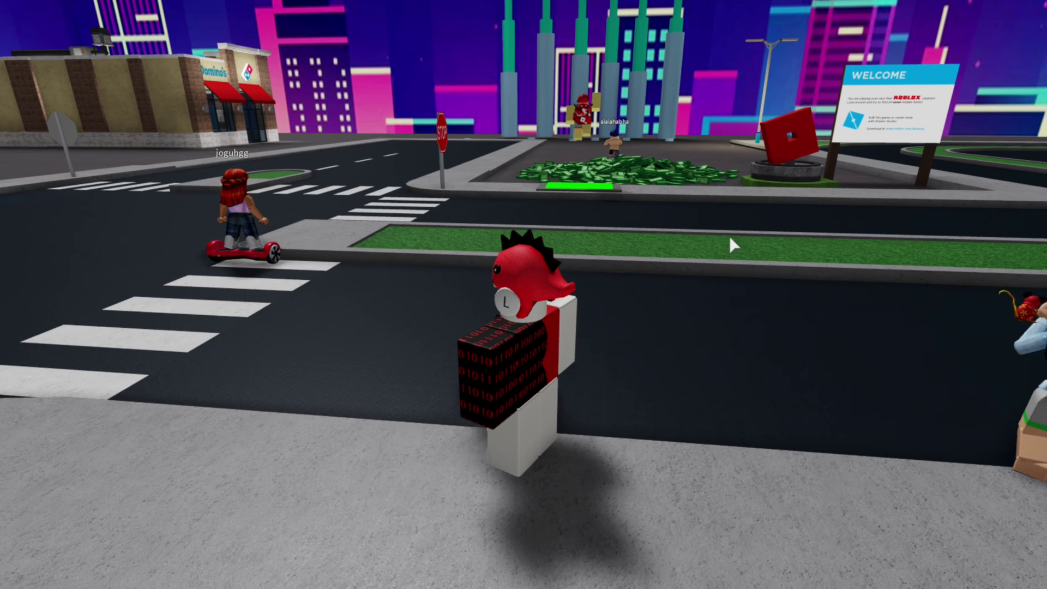
key(d)
key(d)
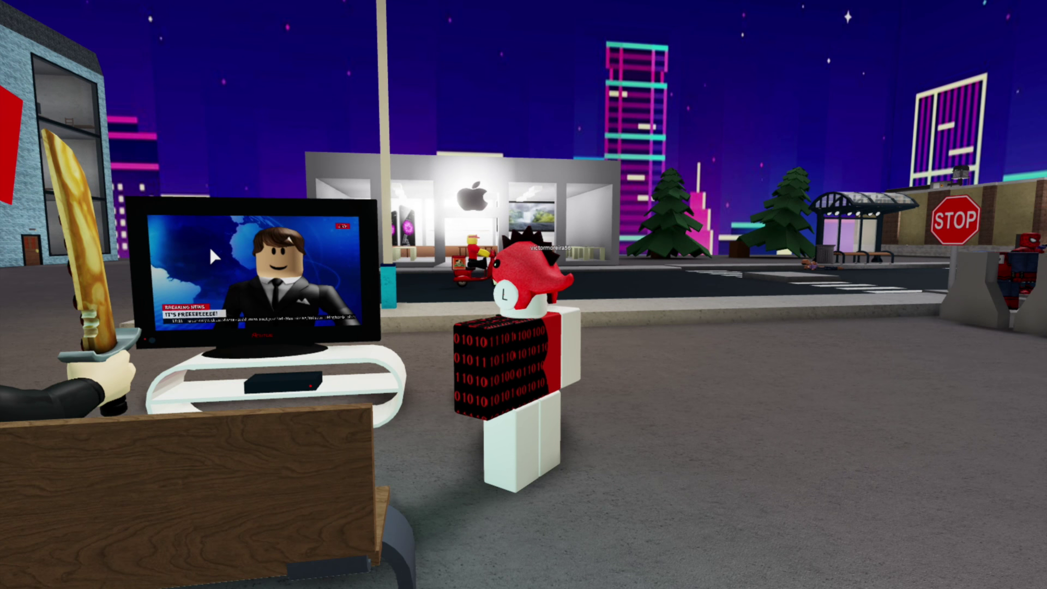
key(a)
key(s)
key(w)
right_drag(597, 280, 598, 280)
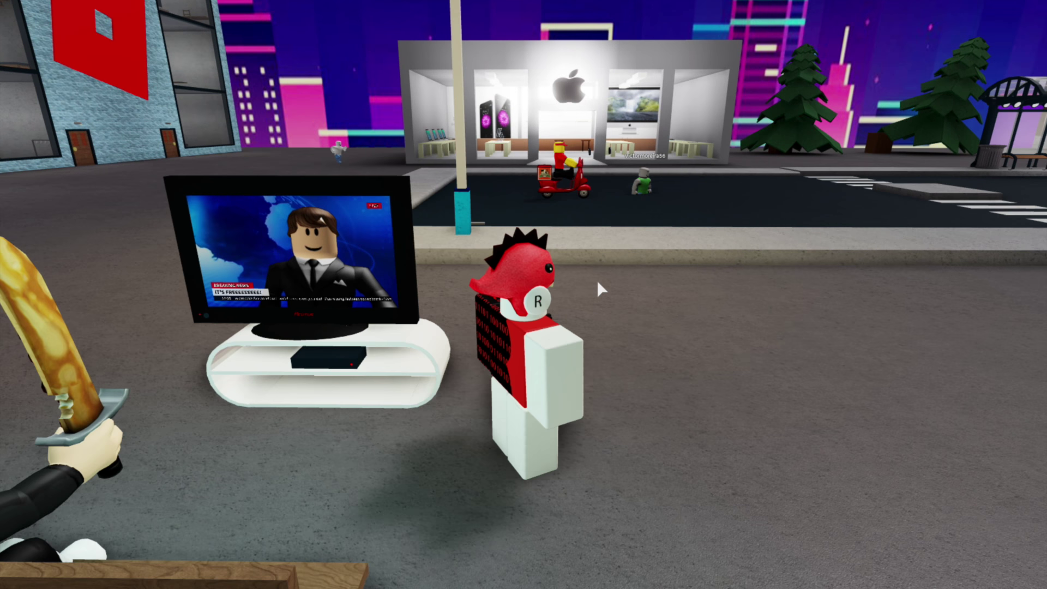
key(s)
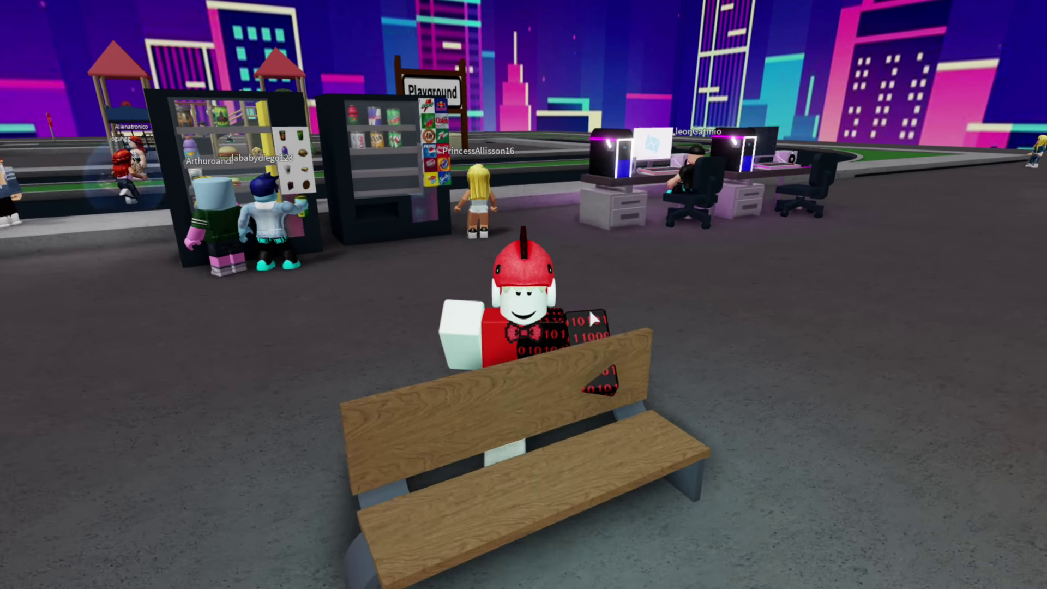
key(s)
key(space)
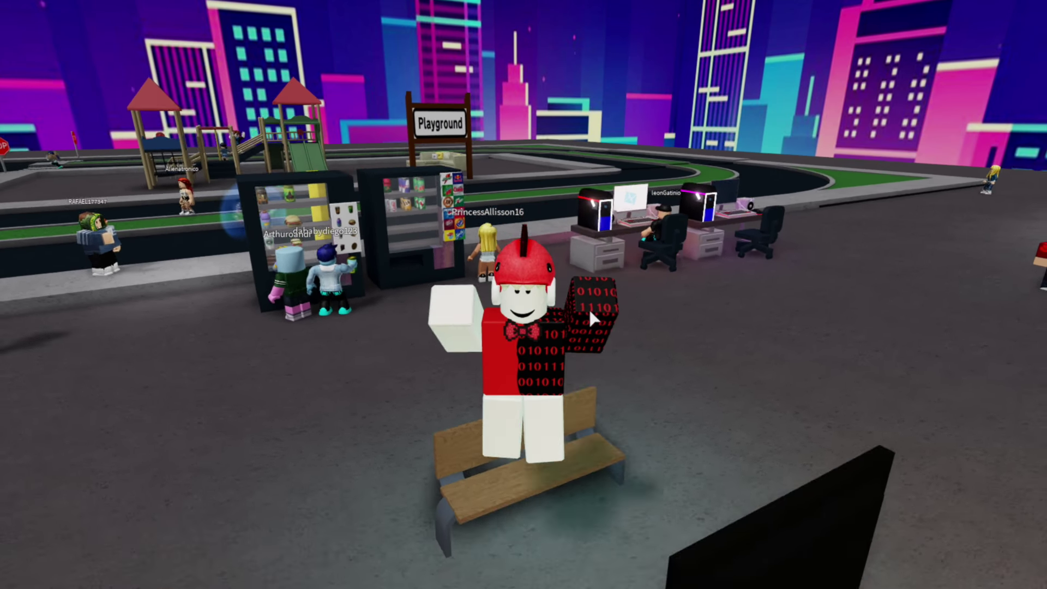
right_drag(590, 311, 590, 311)
scroll(462, 268, up, 4)
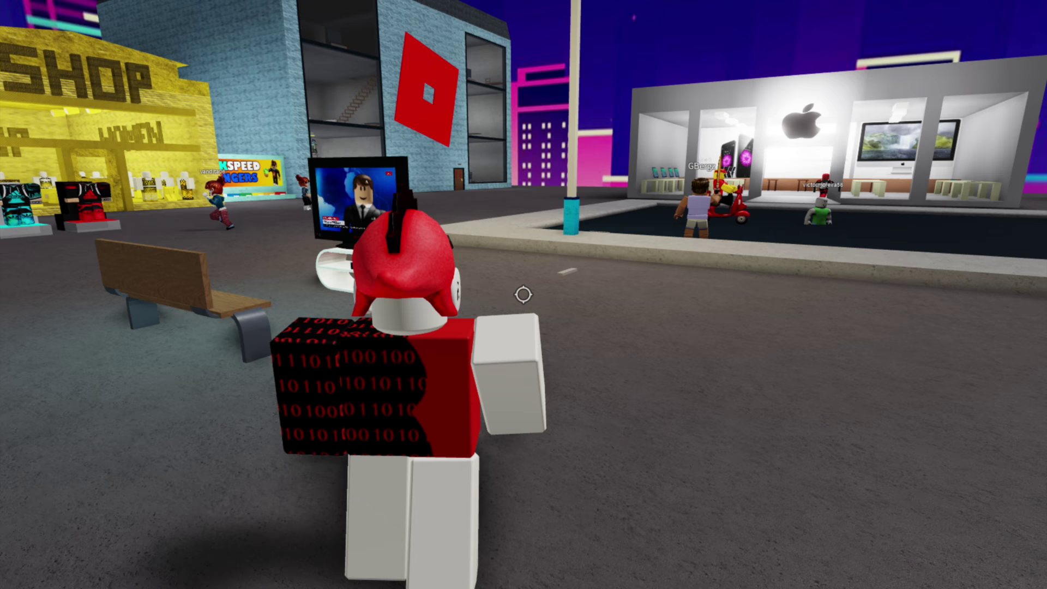
scroll(523, 294, down, 3)
key(s)
key(d)
key(s)
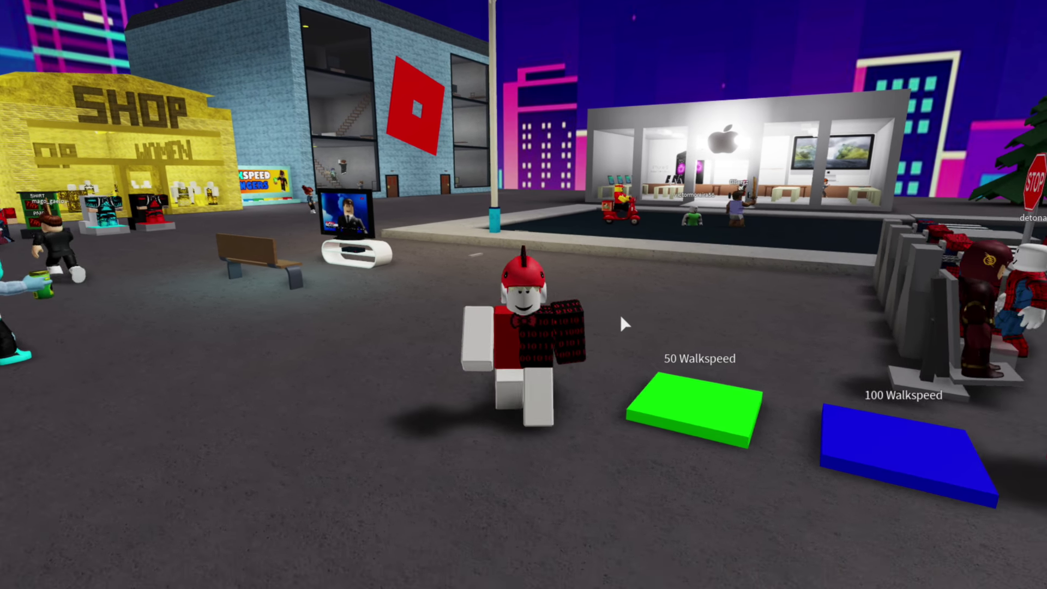
right_drag(622, 319, 625, 313)
key(d)
key(w)
key(s)
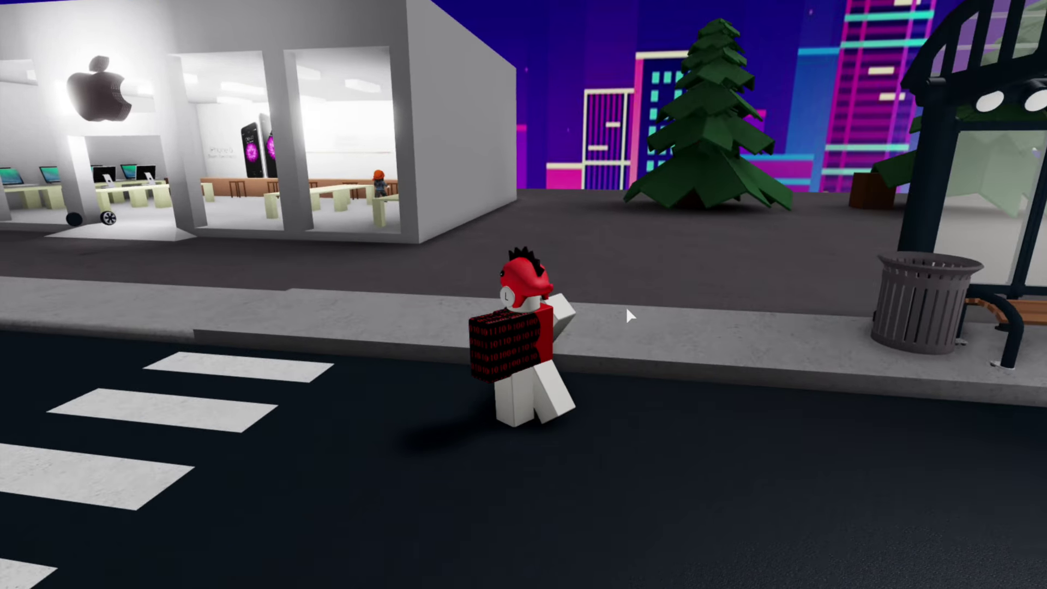
key(a)
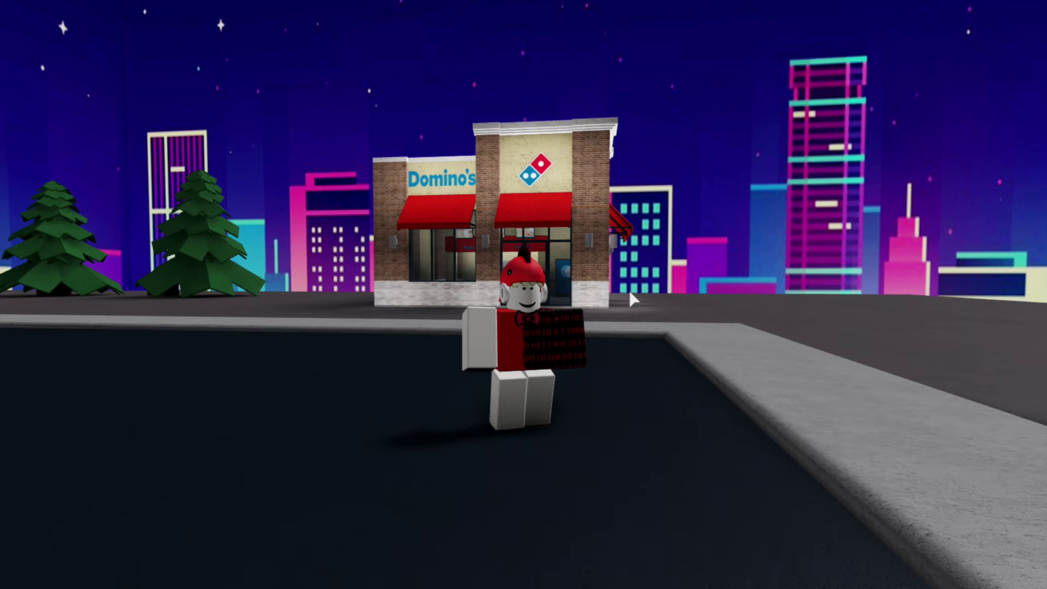
- Walk the character across the street into the Domino's restaurant and up to the pick-up window behind the counter
key(w)
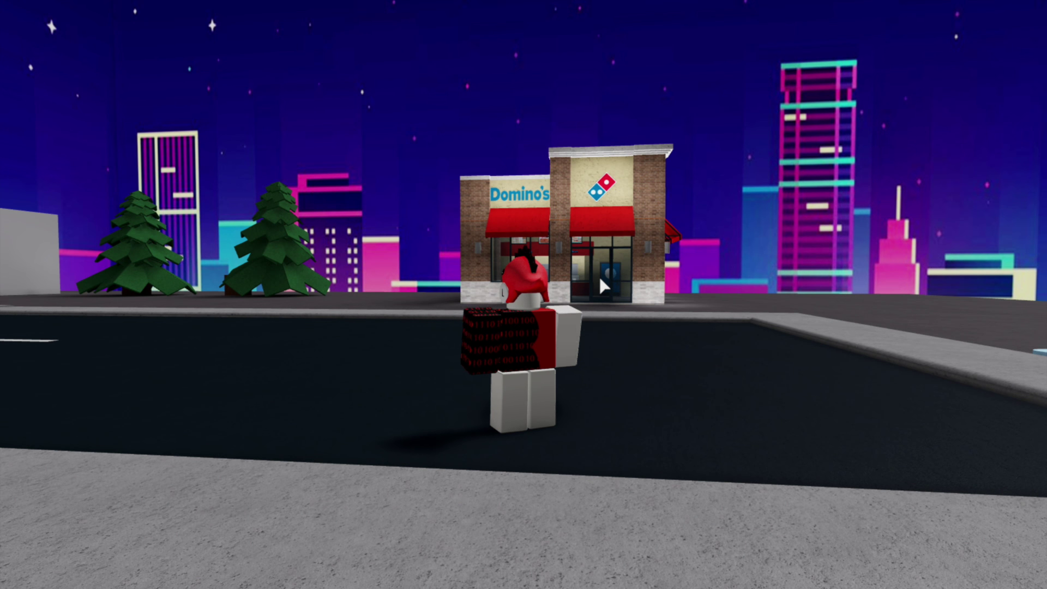
key(shift)
key(w)
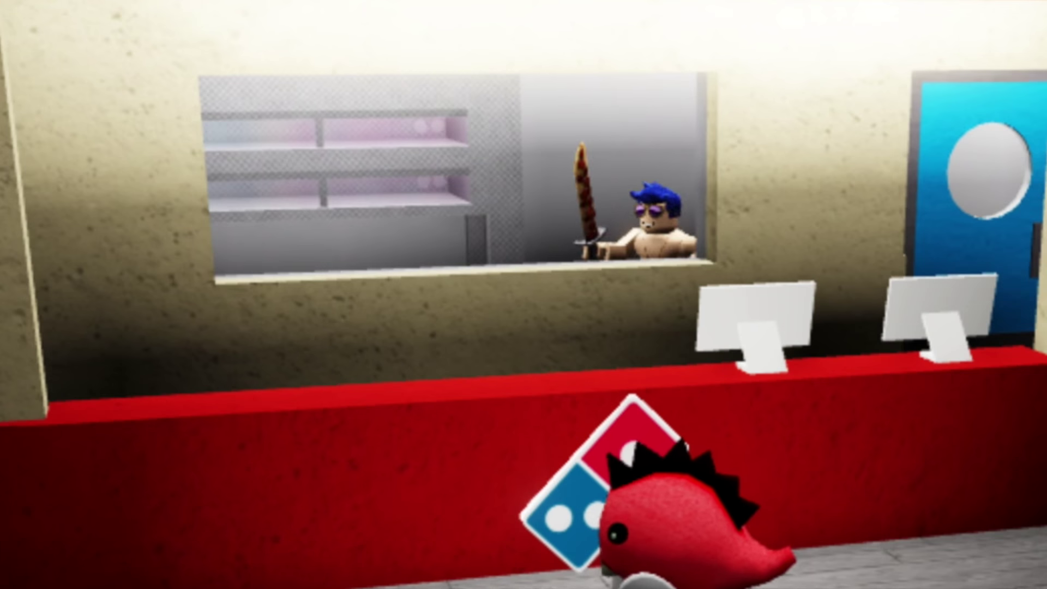
key(space)
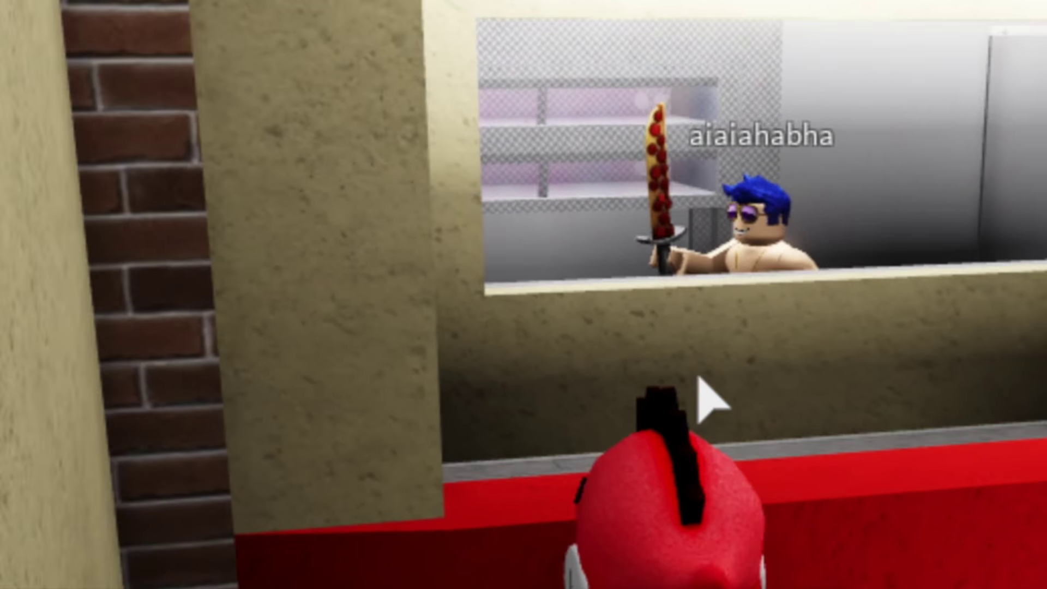
key(shift)
key(a)
key(w)
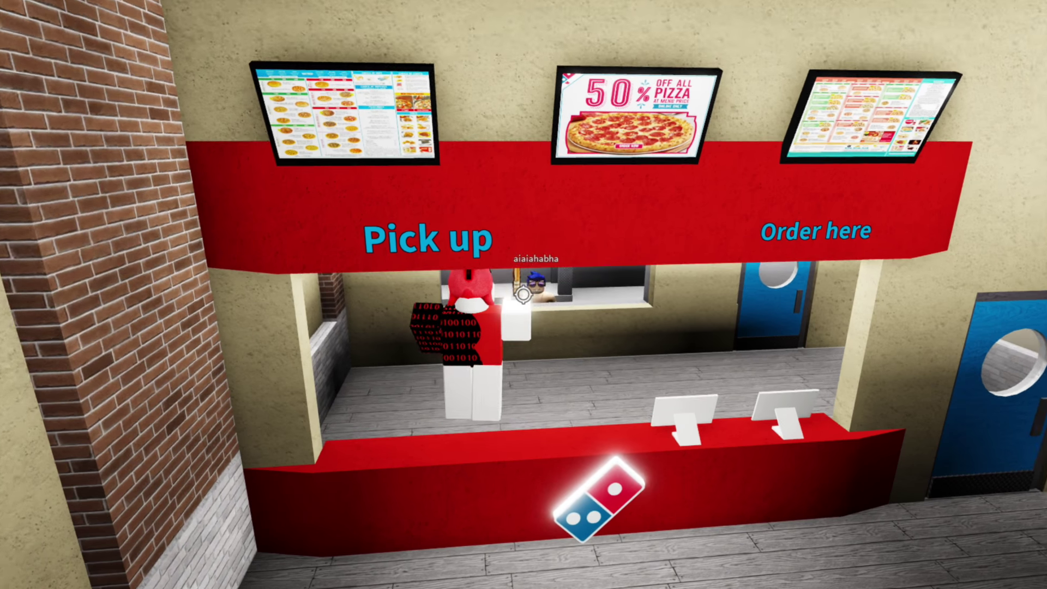
- Bring the character with the pizza sword back into the Domino's dining area and view it from the front
key(d)
key(w)
key(space)
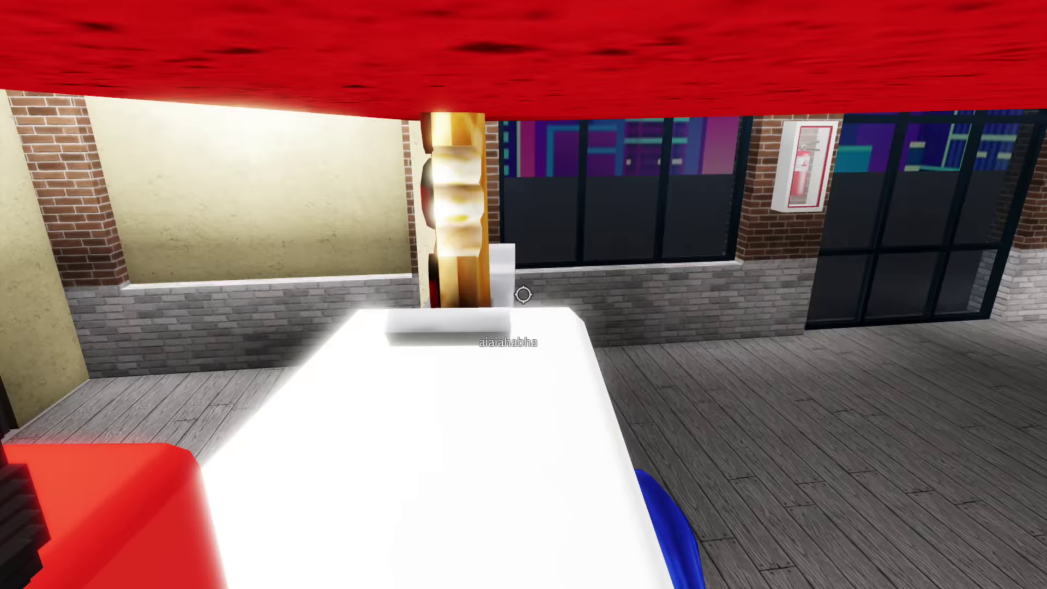
key(shift)
right_drag(552, 294, 552, 294)
key(w)
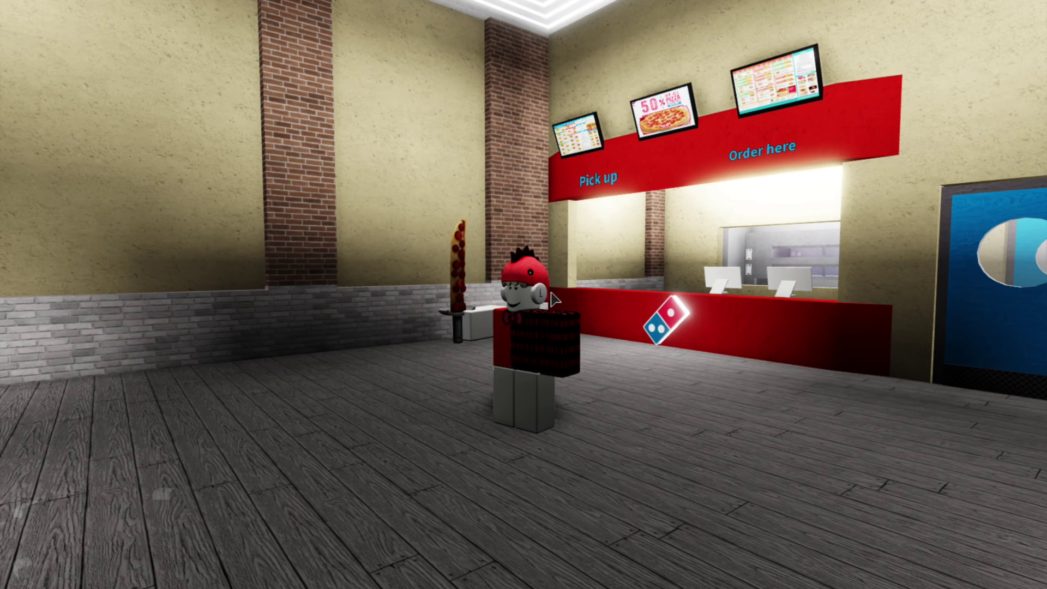
key(s)
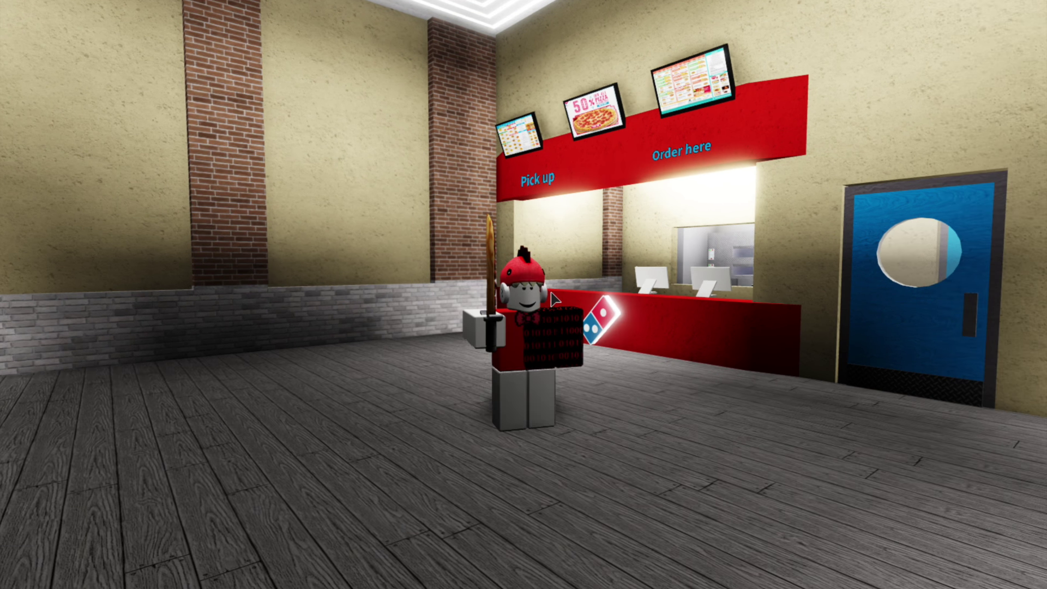
- Run to the order counter and jump over it to reach the staff area beside the kitchen door
key(shift)
key(w)
key(space)
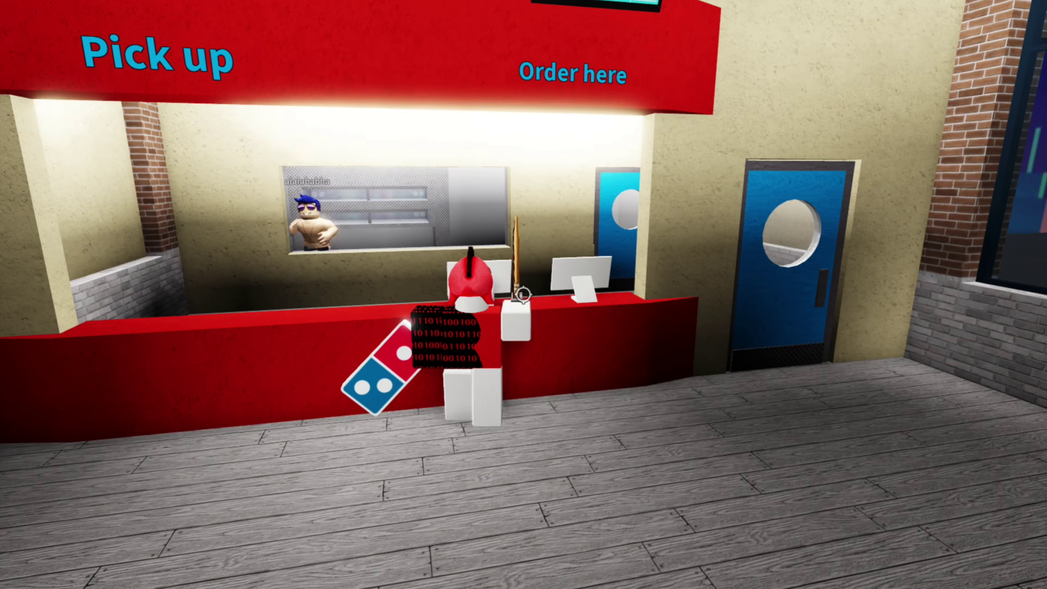
key(space)
key(w)
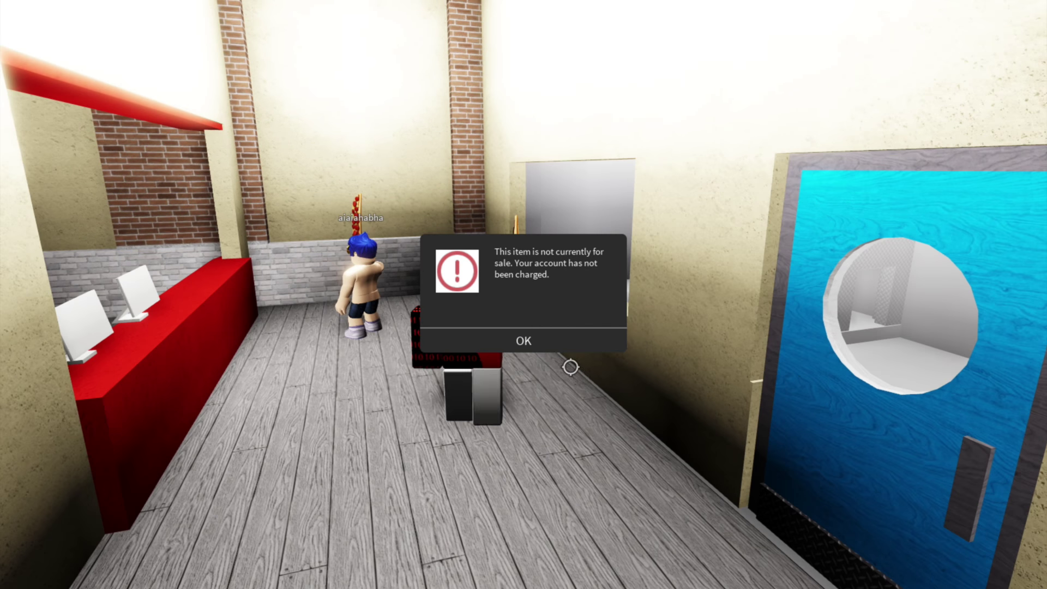
- Dismiss both item purchase notices and turn the view back to the character behind the counter
key(shift)
click(577, 344)
key(shift)
scroll(522, 295, up, 2)
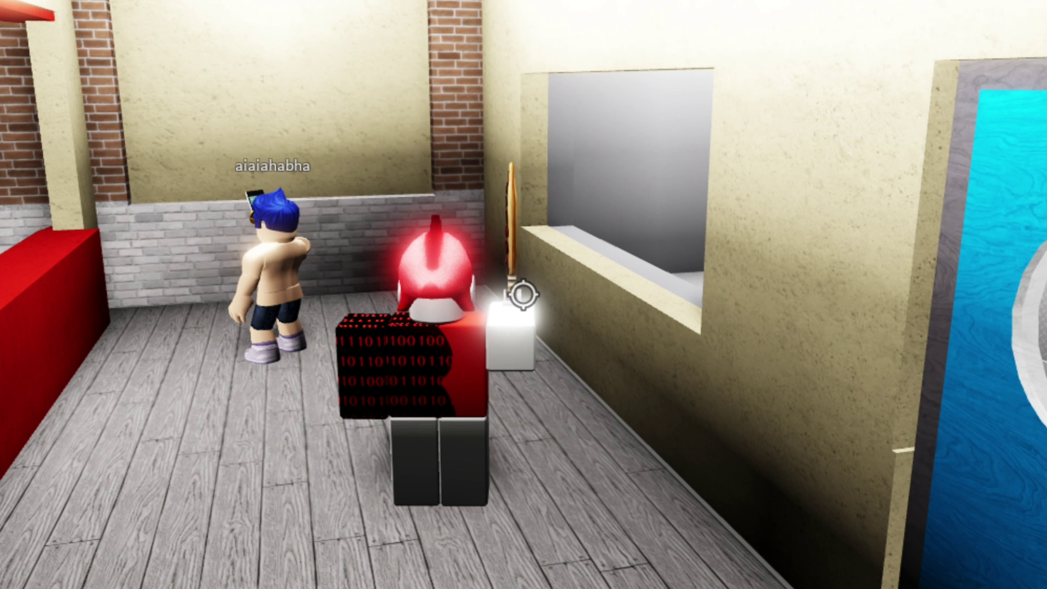
key(w)
key(shift)
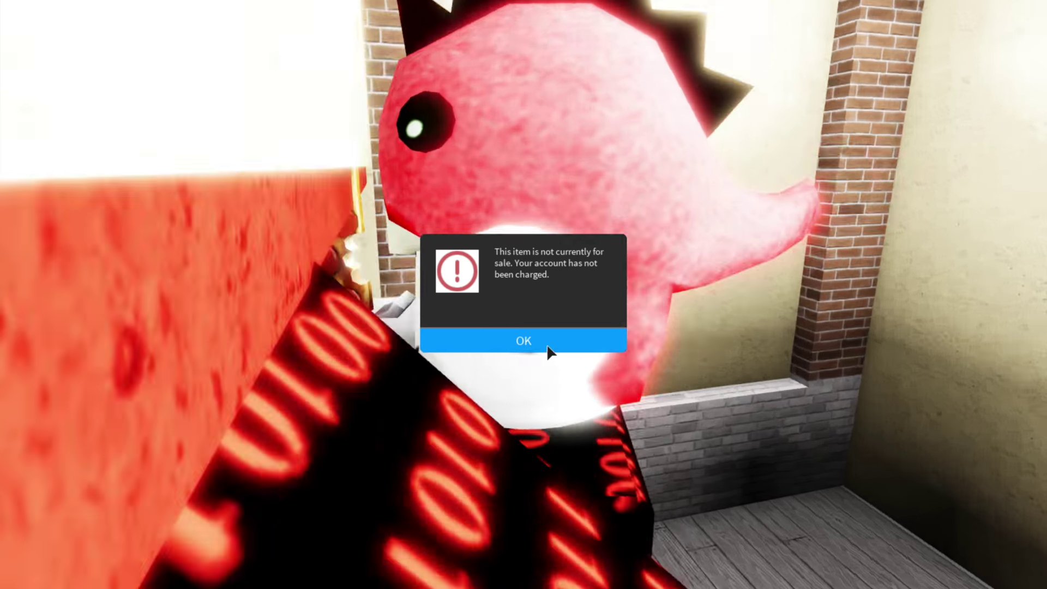
click(567, 340)
- Leave the Domino's and explore the outdoor area up to the large plain grey wall near the pine trees
key(w)
right_drag(580, 334, 524, 281)
key(w)
key(space)
key(w)
key(space)
key(w)
key(space)
key(space)
key(s)
key(space)
key(d)
key(w)
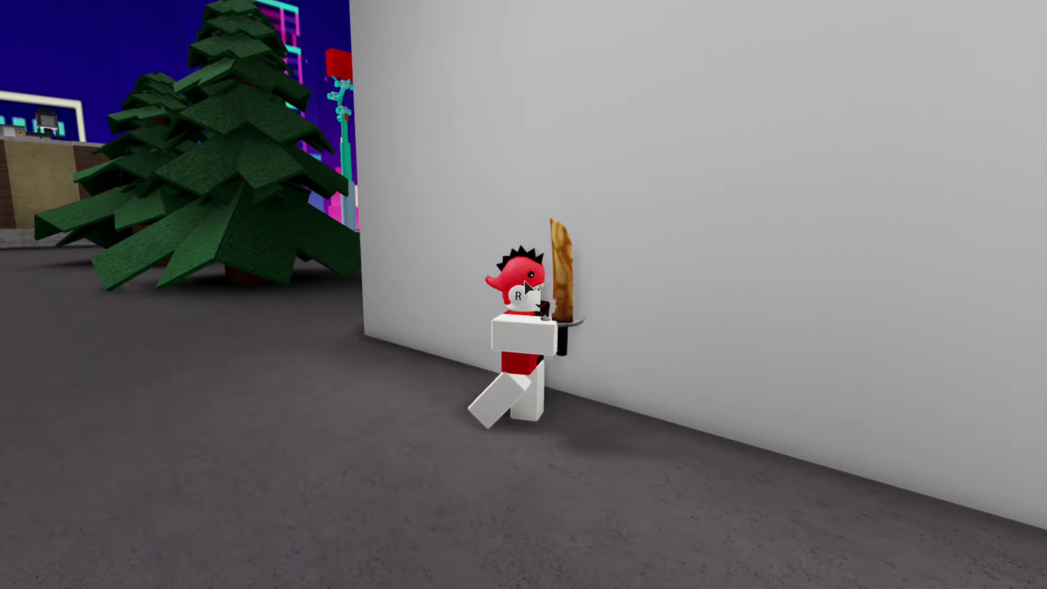
- Leave the Roblox World game and confirm the exit
key(Escape)
key(l)
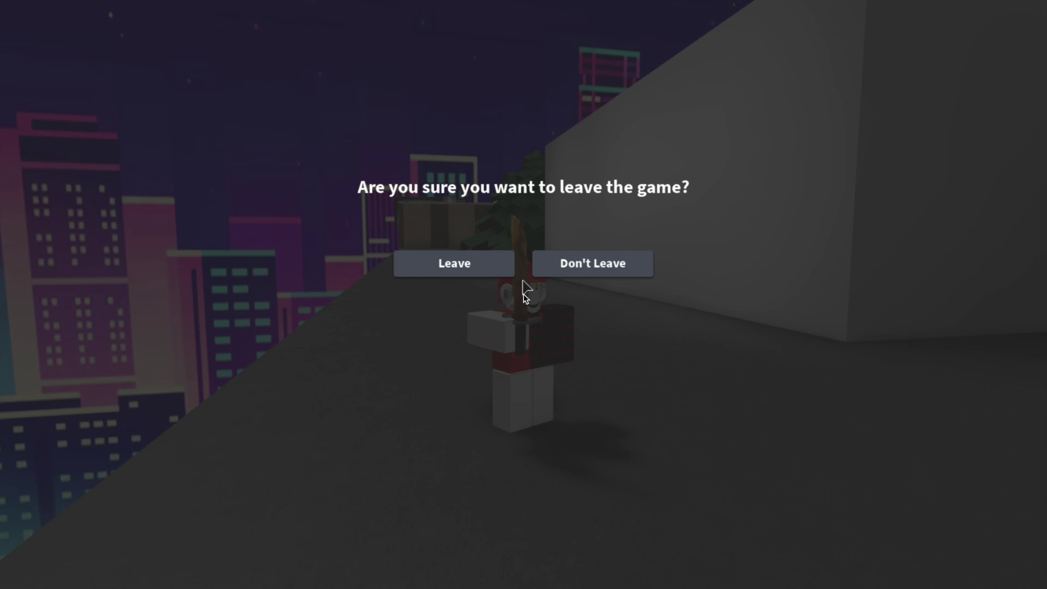
key(Return)
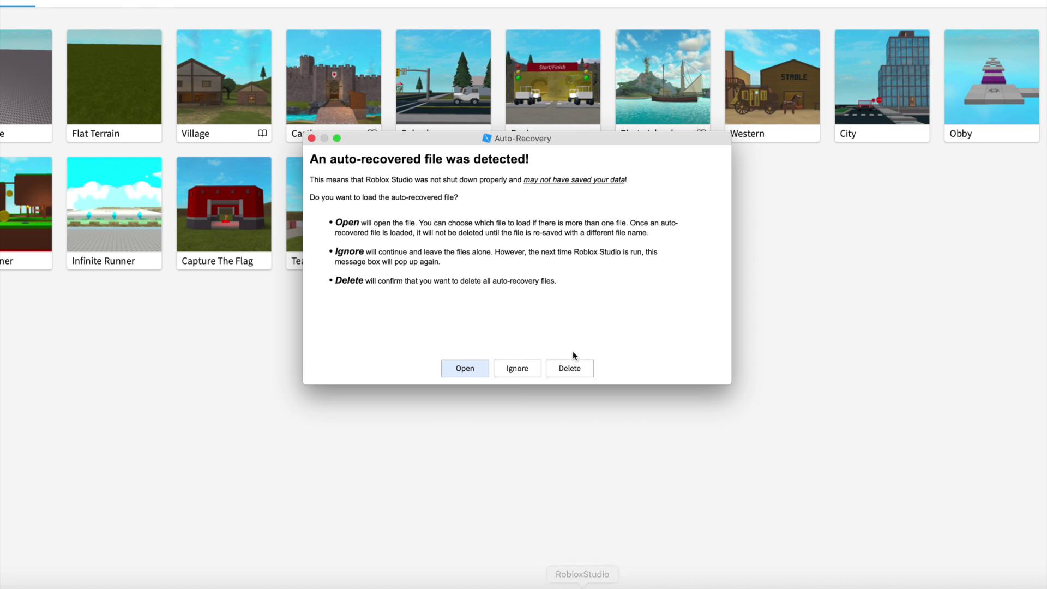
- In Roblox Studio, ignore the auto-recovered file, open the City template and inspect its map
click(529, 364)
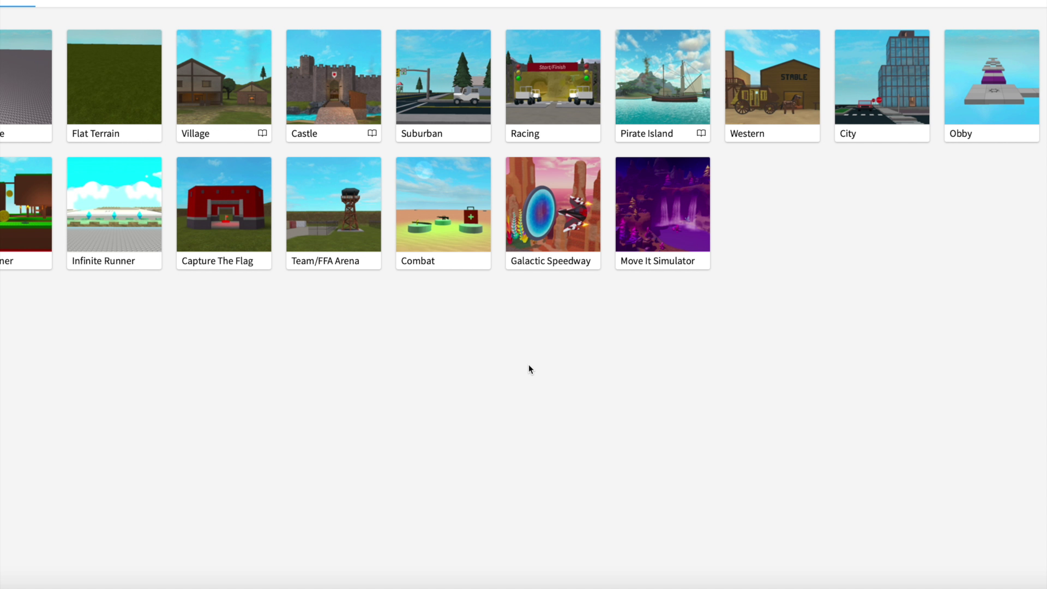
click(874, 53)
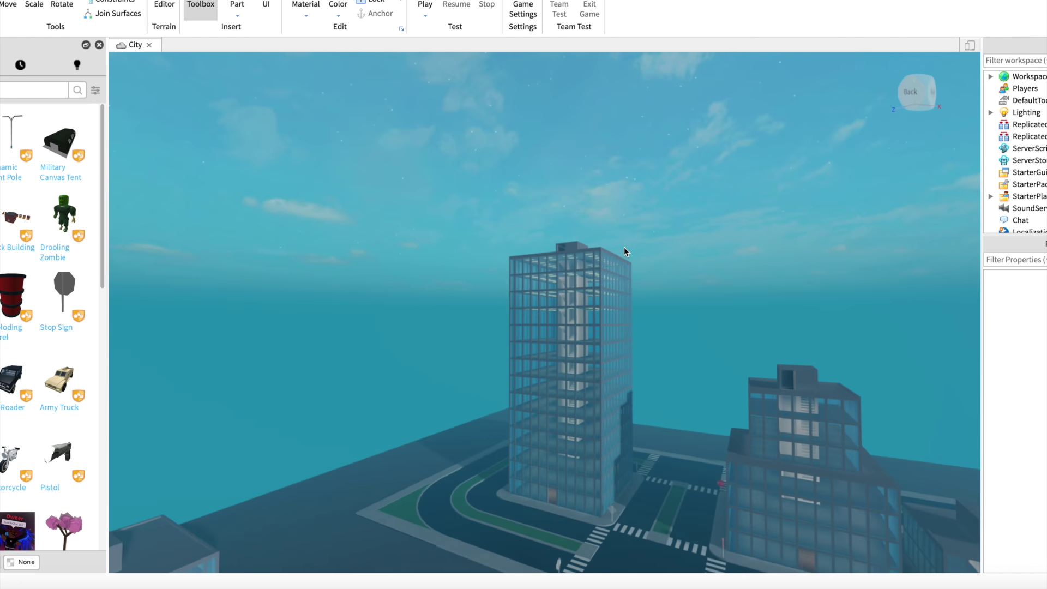
key(w)
right_drag(624, 247, 625, 247)
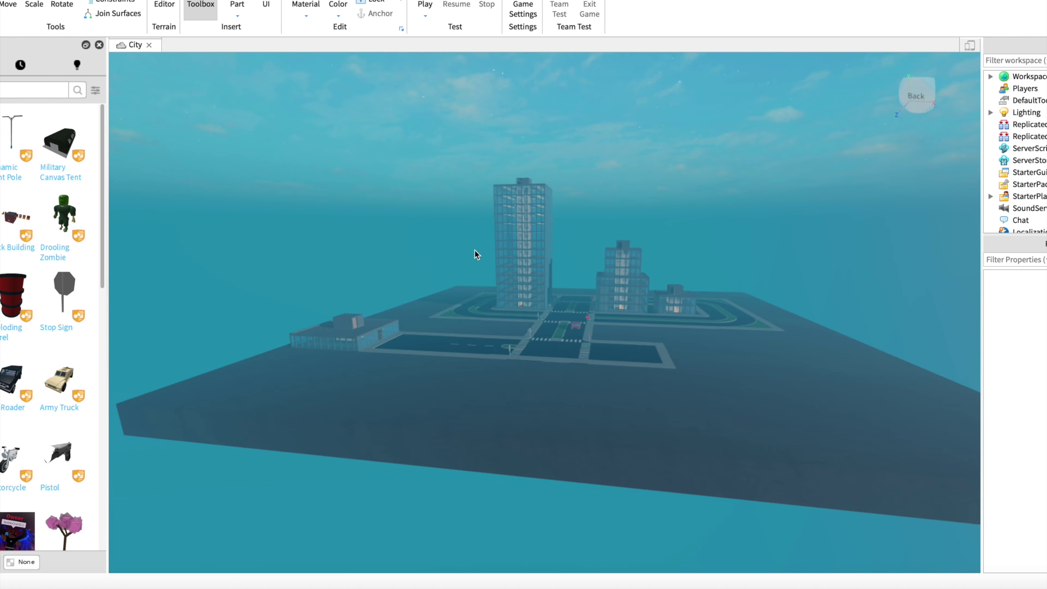
scroll(502, 272, up, 10)
- Search the toolbox models for "city night", insert the Night City skybox and remove Atmosphere and the default Sky from Lighting
click(32, 90)
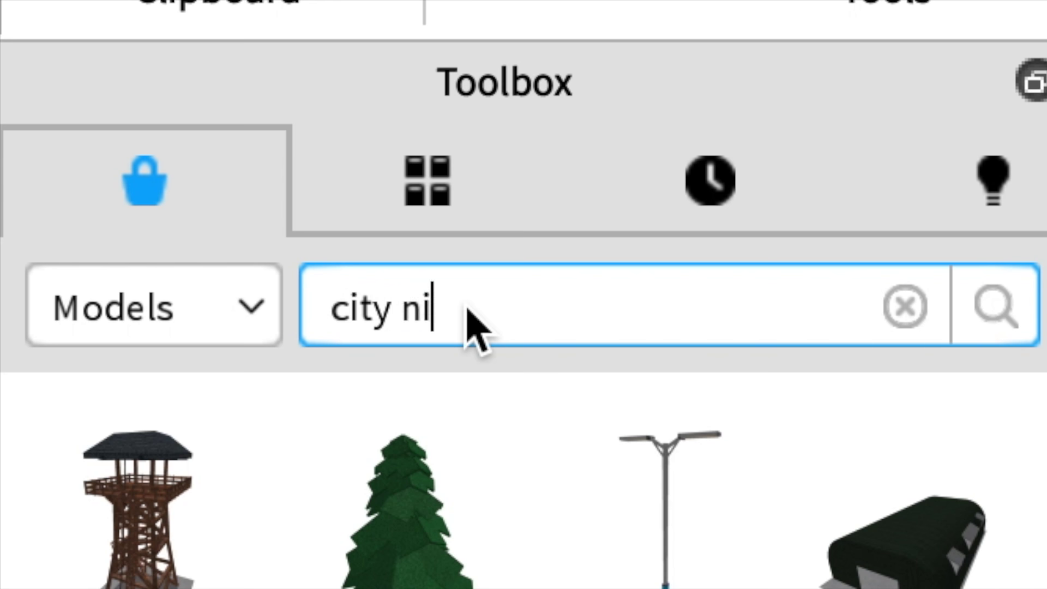
text(ght)
key(Return)
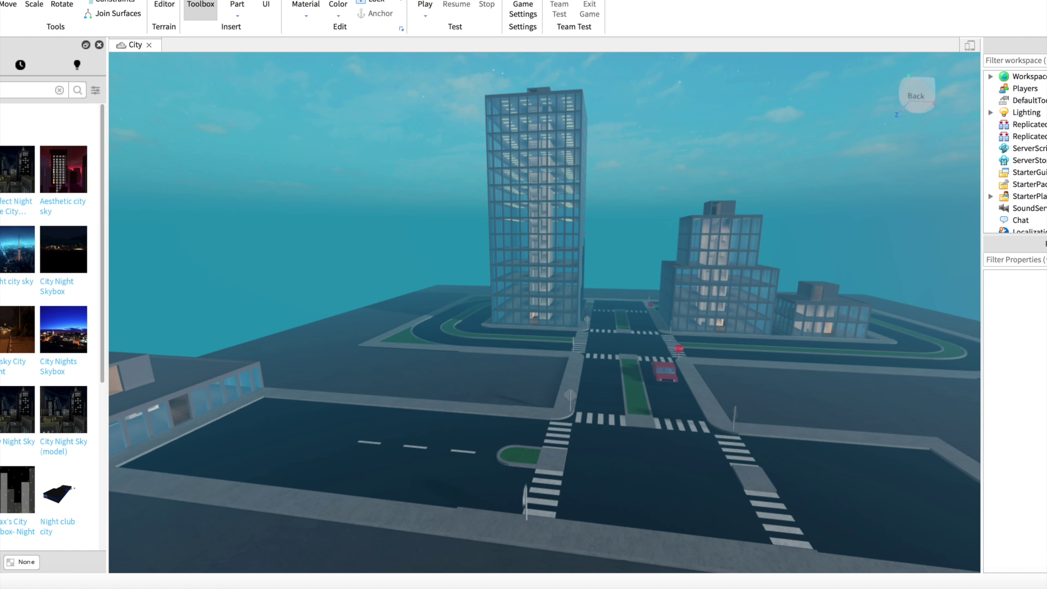
right_drag(667, 333, 584, 343)
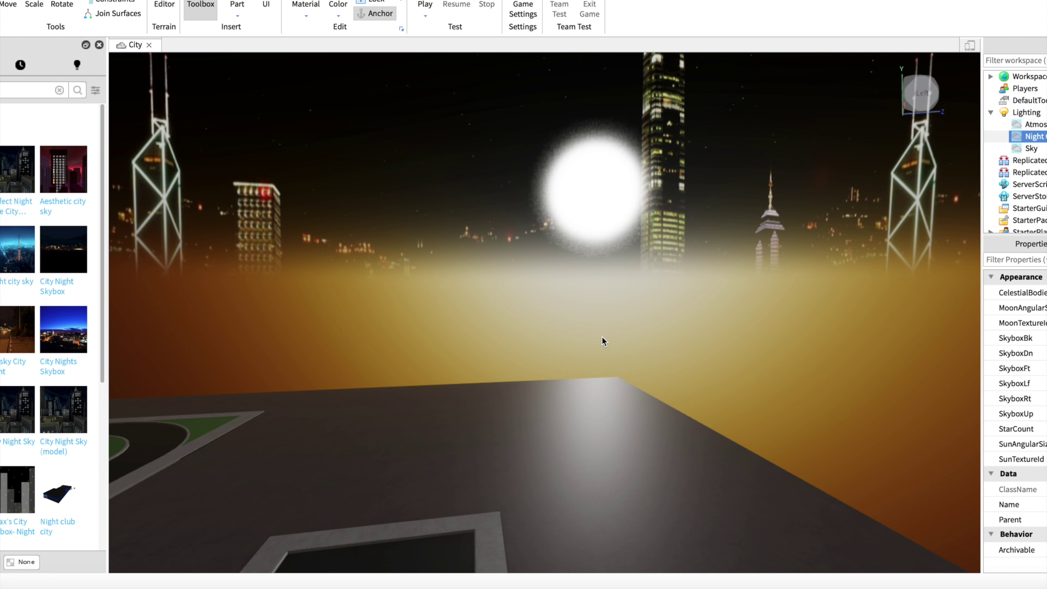
right_drag(602, 337, 596, 339)
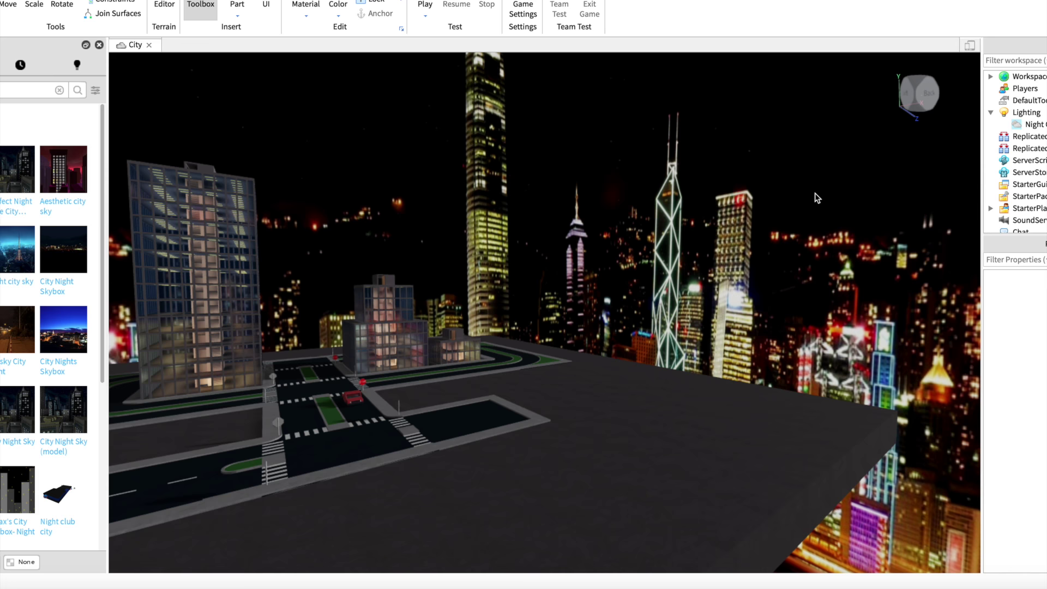
- Adjust the TimeOfDay property of Lighting and check the skyline around the map
right_drag(604, 300, 676, 299)
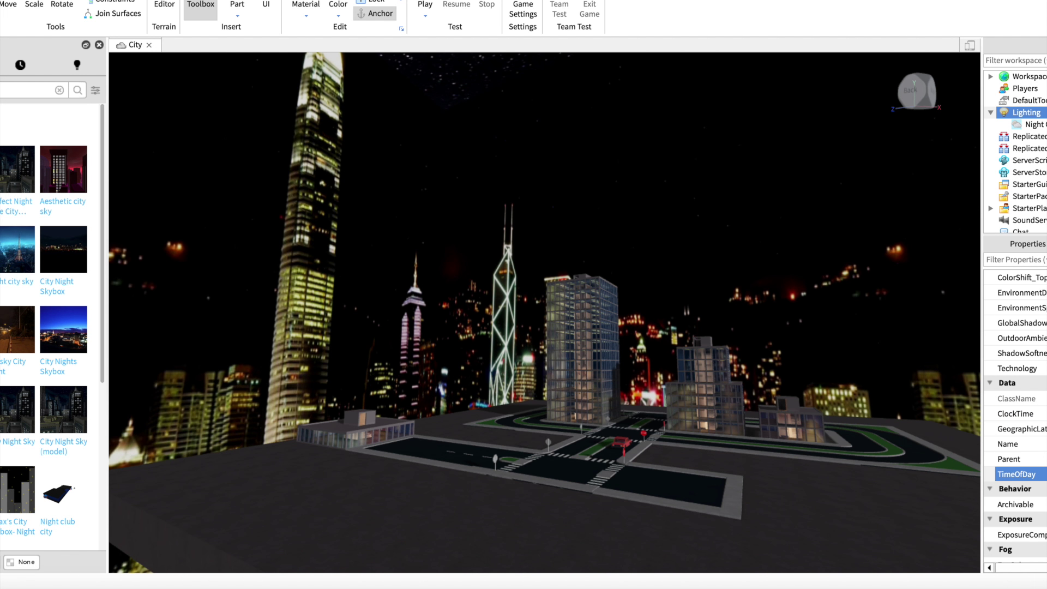
right_drag(800, 259, 800, 260)
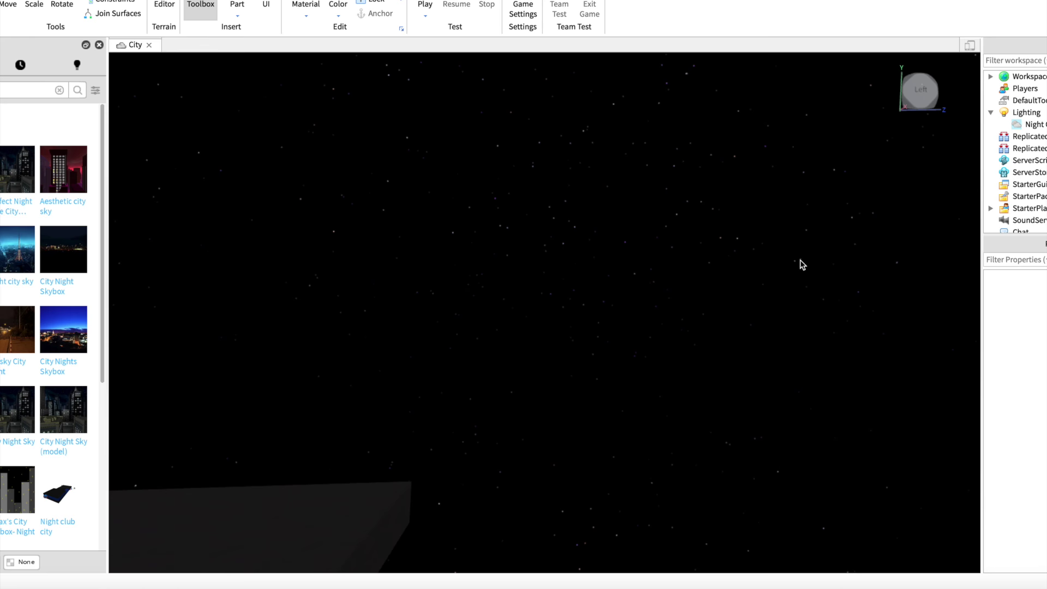
click(1022, 113)
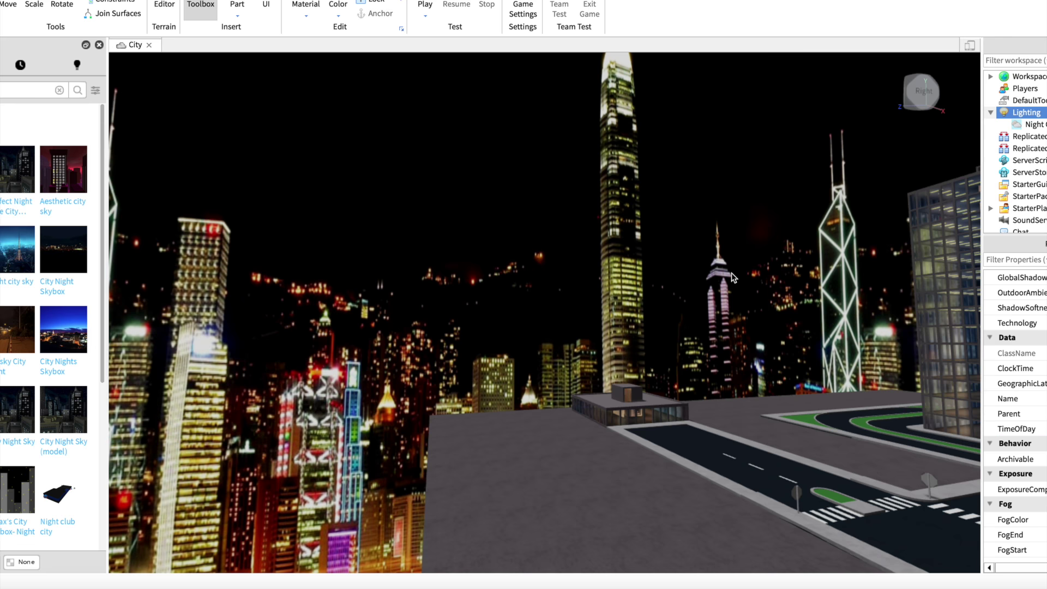
click(731, 273)
- Examine the night skybox from the ground edge and overhead, and return the view to the city streets
right_drag(740, 272, 817, 312)
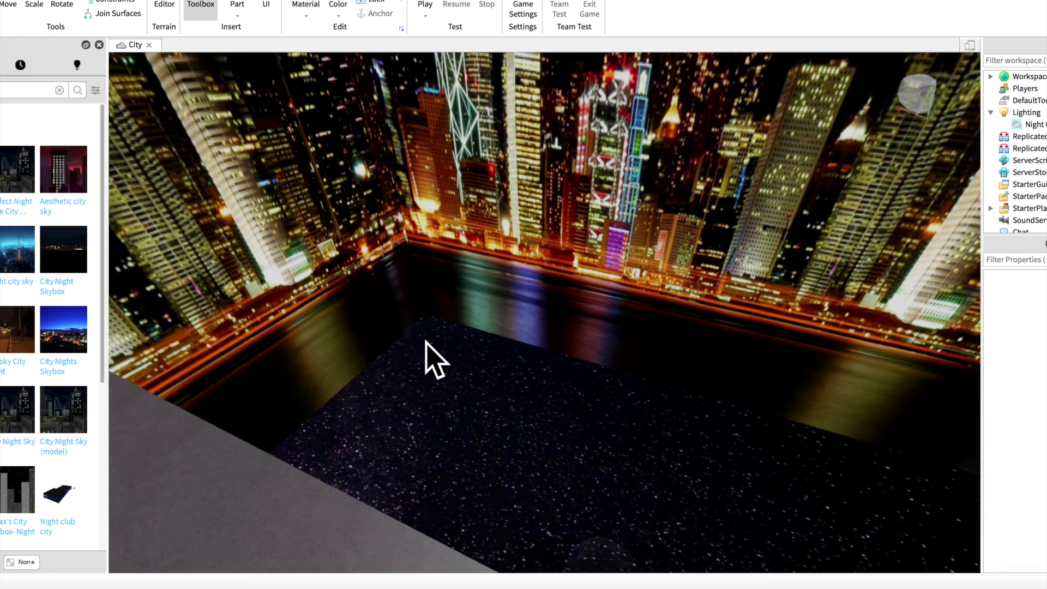
right_drag(679, 354, 678, 382)
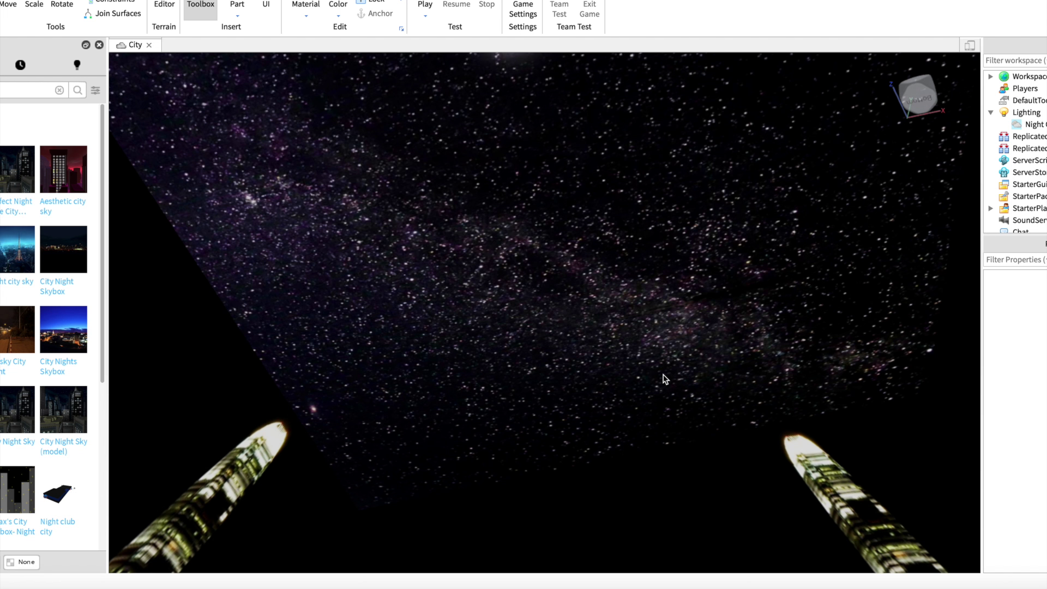
right_drag(664, 379, 700, 253)
key(w)
key(a)
key(s)
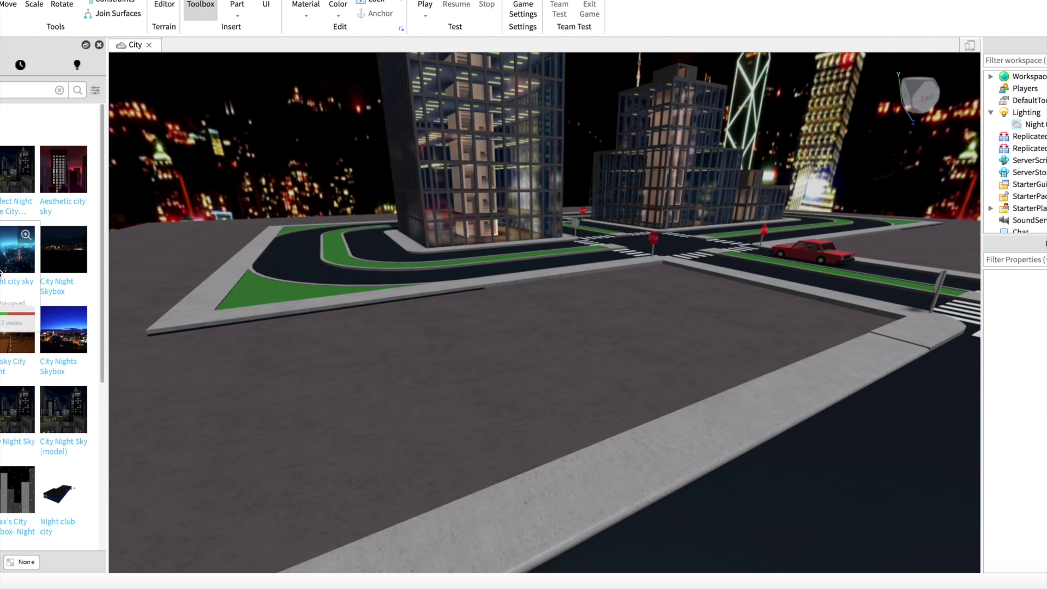
- Insert another night city sky from the toolbox results and examine it around the city buildings and streets
right_drag(552, 348, 554, 357)
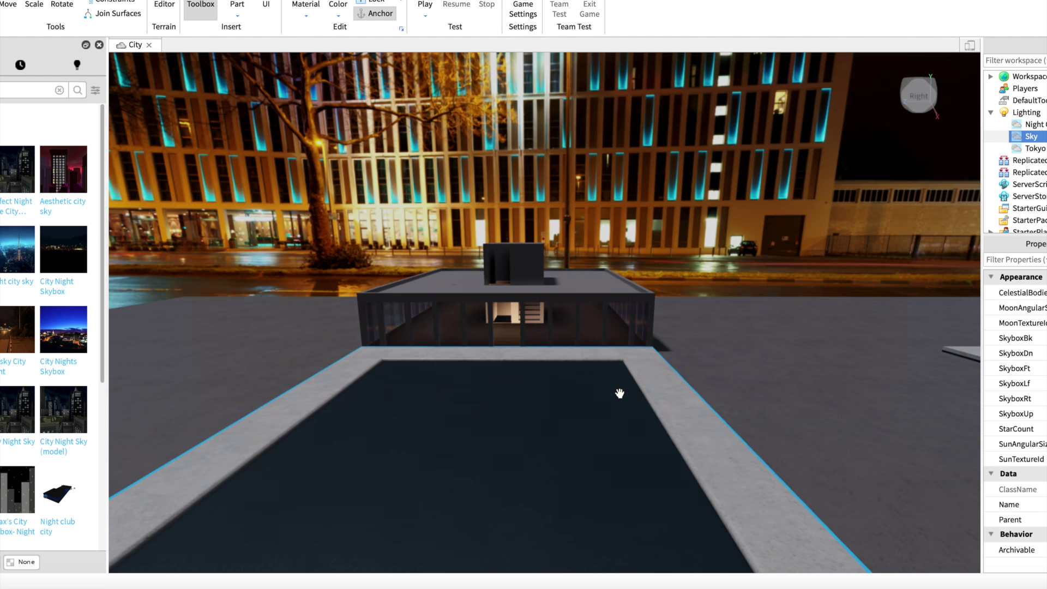
right_drag(620, 394, 619, 393)
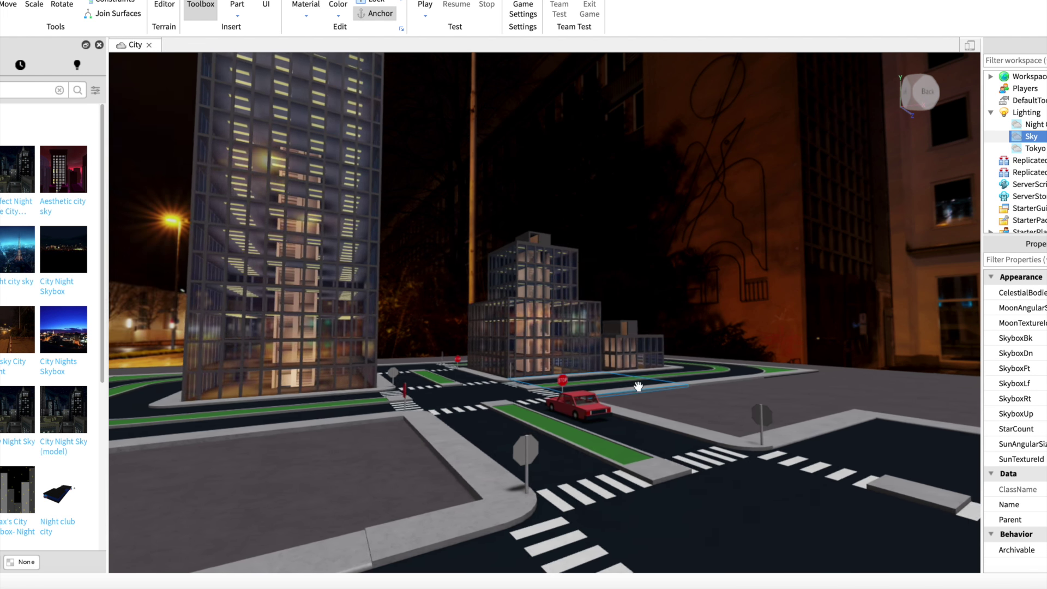
scroll(641, 386, up, 6)
mouse_move(668, 369)
right_down()
mouse_move(674, 374)
mouse_move(655, 369)
right_up()
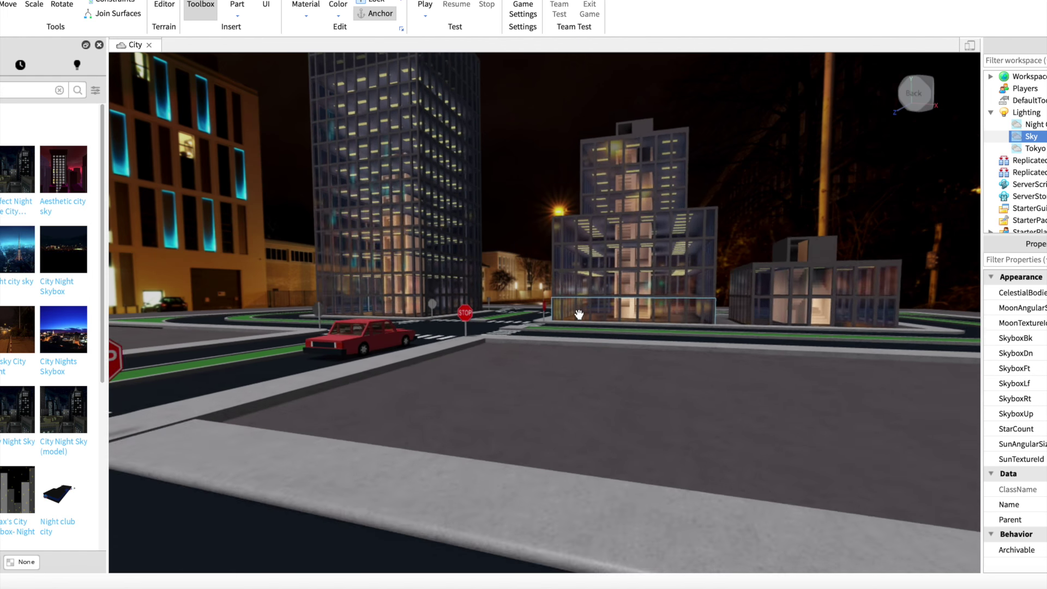
key(s)
key(a)
key(d)
key(w)
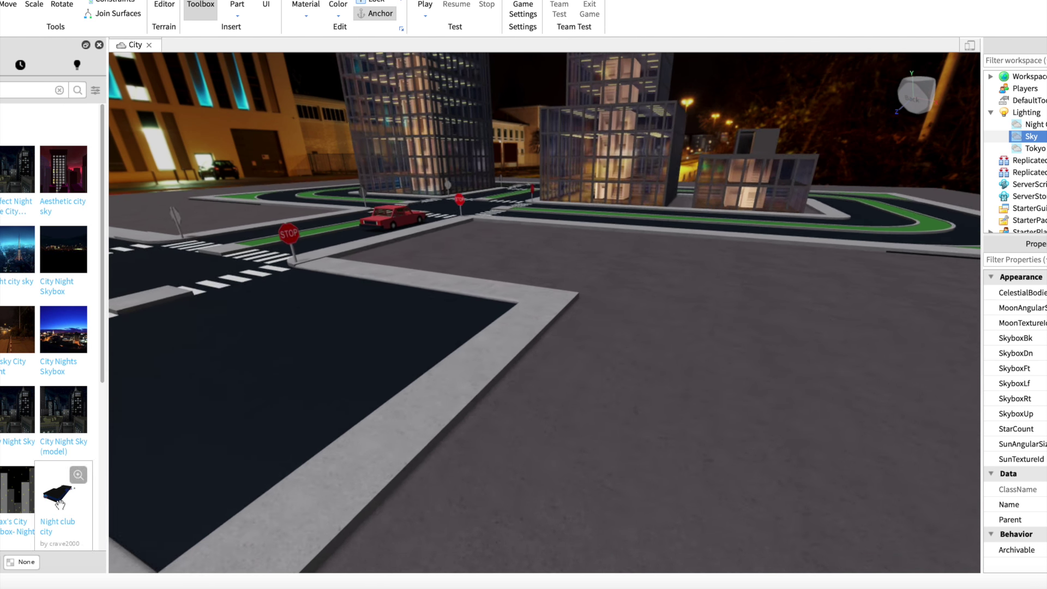
- Search the toolbox models for "free"
key(s)
text(free)
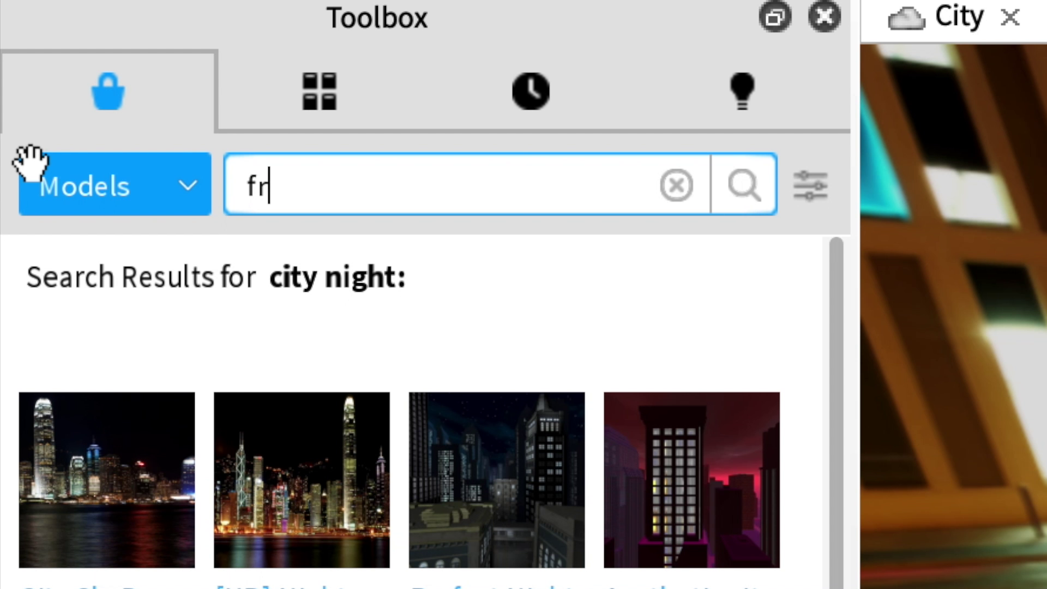
key(Return)
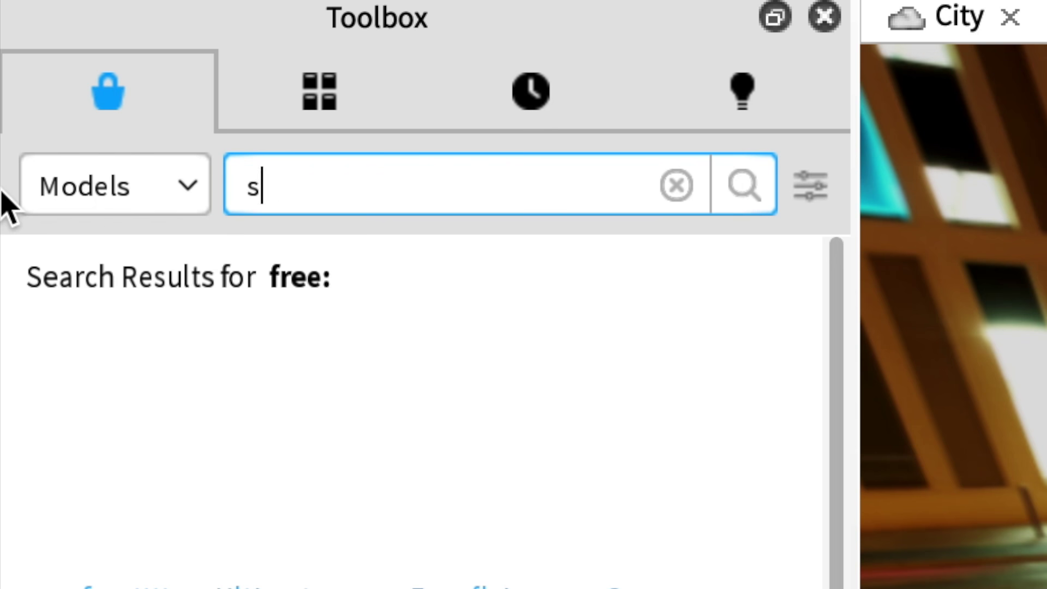
- Search the toolbox for speed models and place the strip of coloured Walkspeed pads near the road
key(Return)
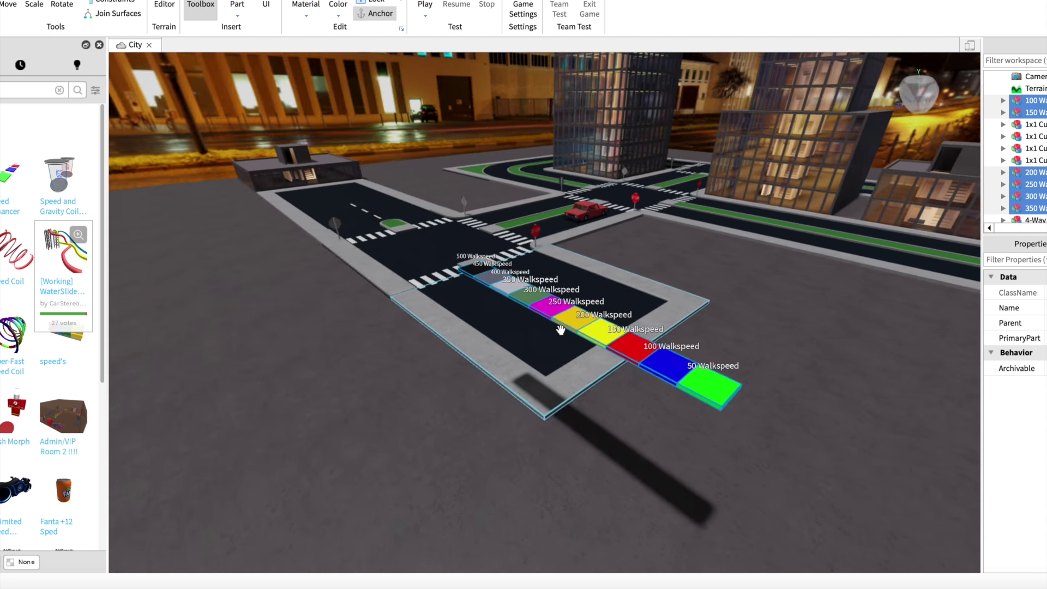
scroll(560, 329, up, 3)
scroll(561, 330, up, 3)
scroll(460, 297, down, 5)
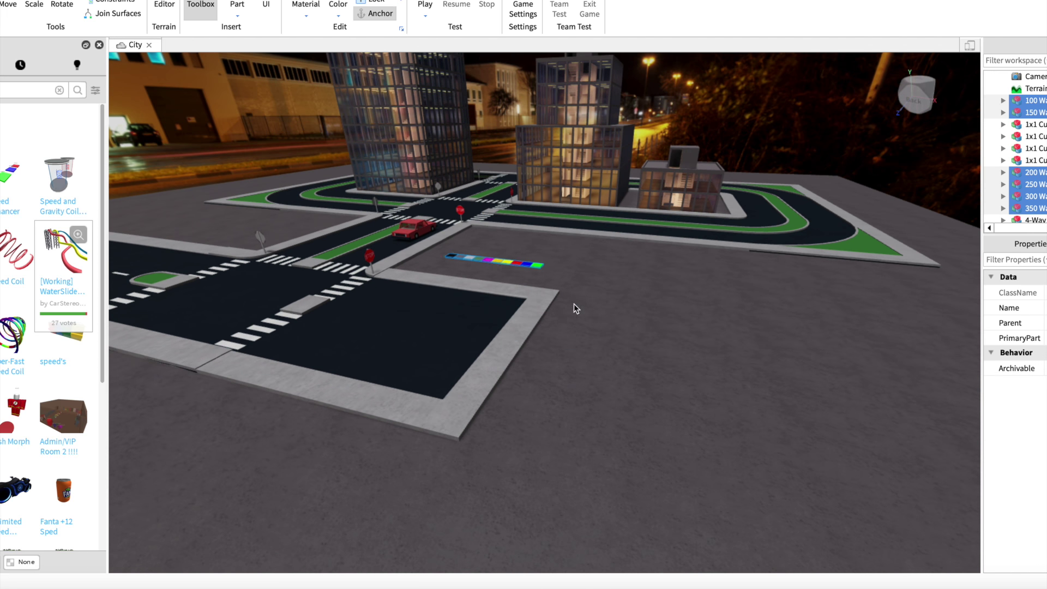
- Deselect the Walkspeed pads, look over the city, and start a playtest
click(649, 350)
mouse_move(656, 355)
right_down()
mouse_move(690, 367)
mouse_move(663, 357)
right_up()
scroll(676, 365, up, 5)
scroll(691, 368, down, 5)
scroll(671, 361, down, 8)
scroll(663, 357, up, 8)
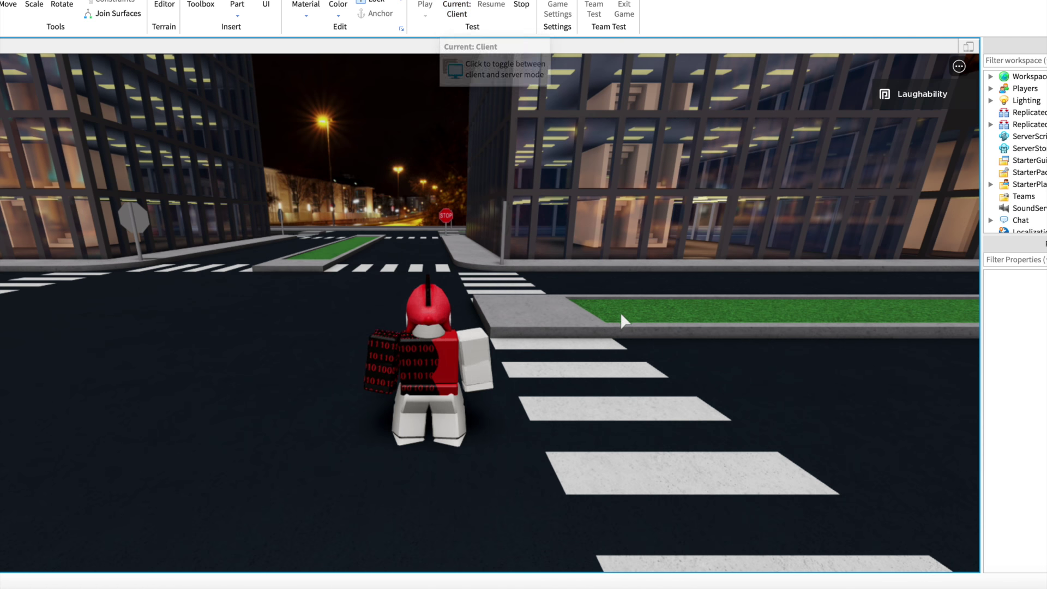
- Walk the character with shift lock through the city streets, past the stop sign and red car, to the Walkspeed pads
key(w)
right_drag(492, 322, 496, 327)
key(shift)
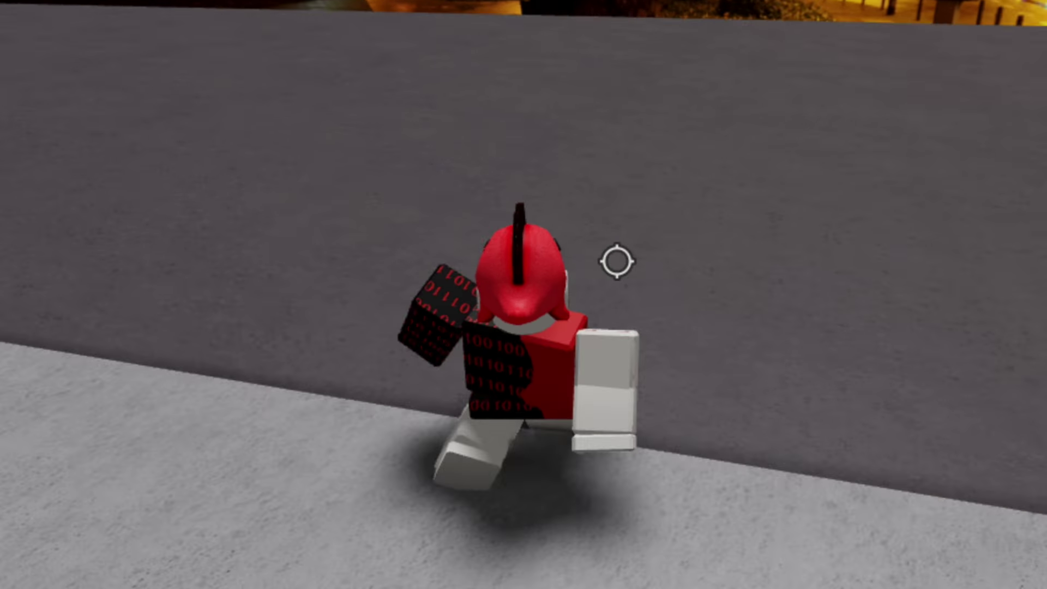
key(space)
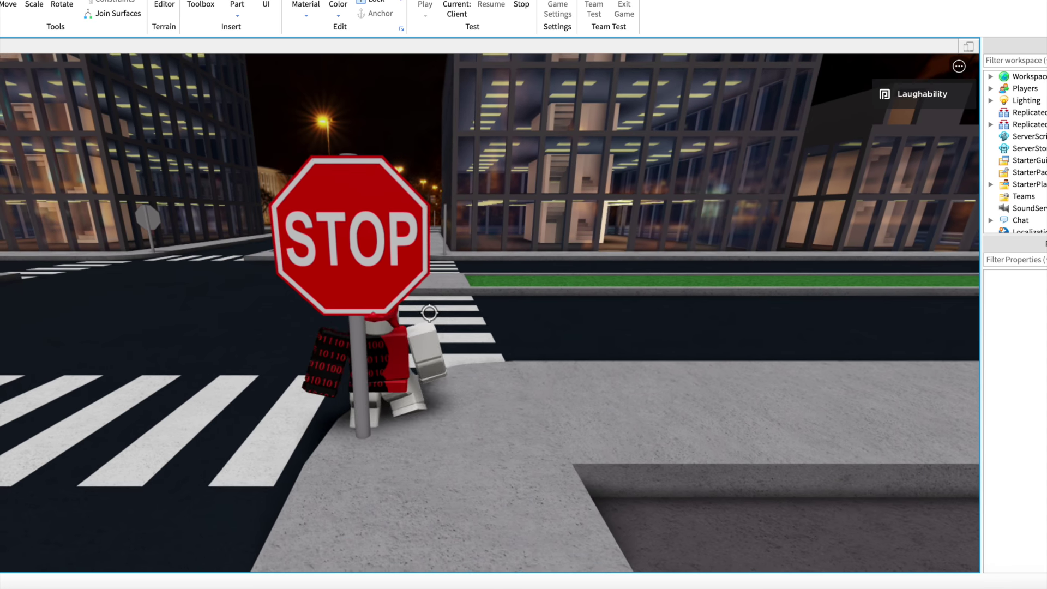
key(w)
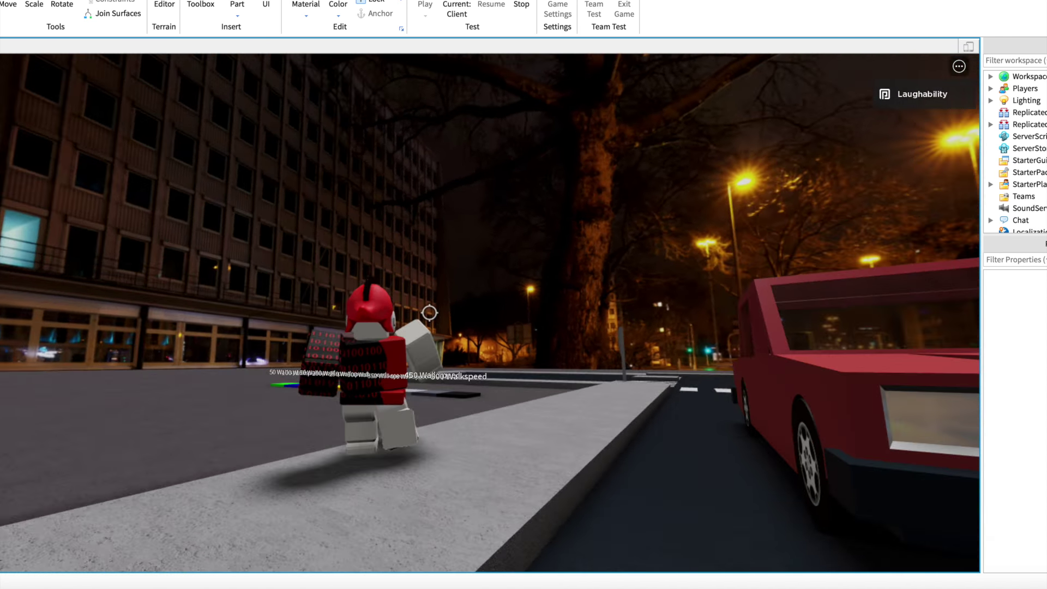
key(w)
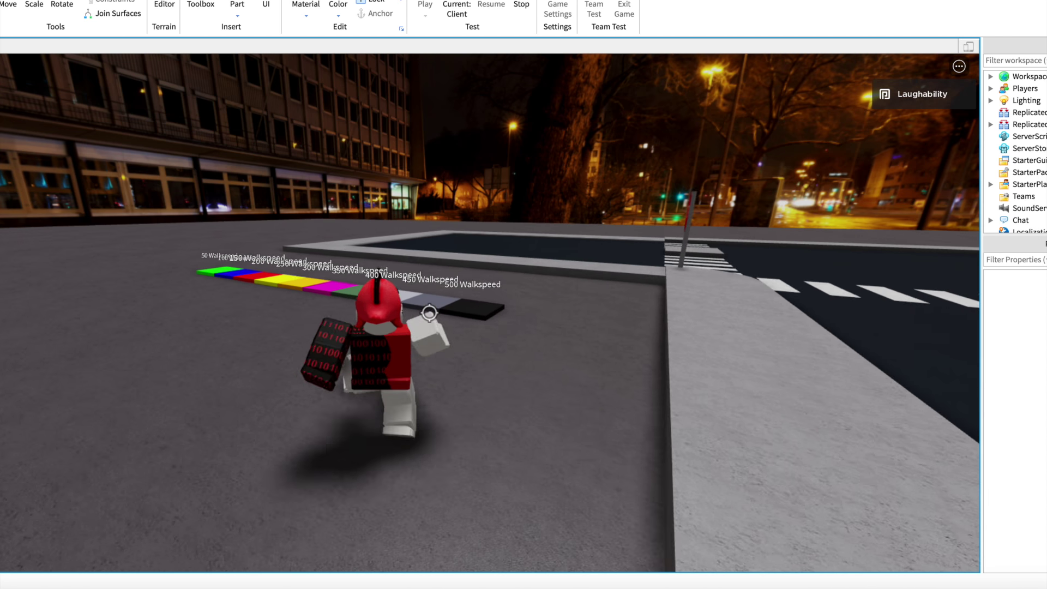
- Test the Walkspeed pads by sprinting across the ground and along the road into the glass building, and end the playtest
key(w)
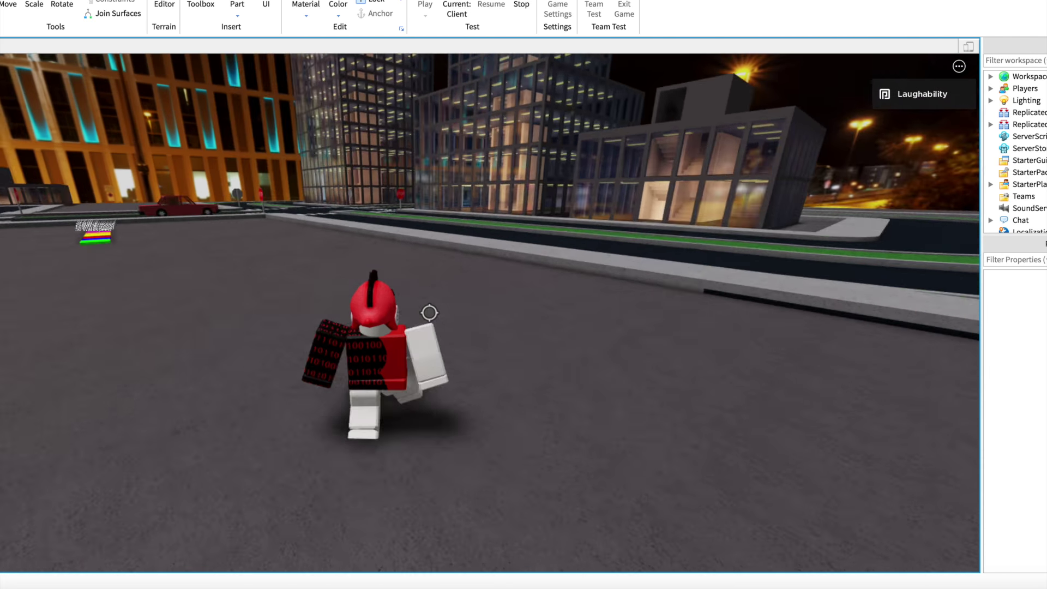
key(w)
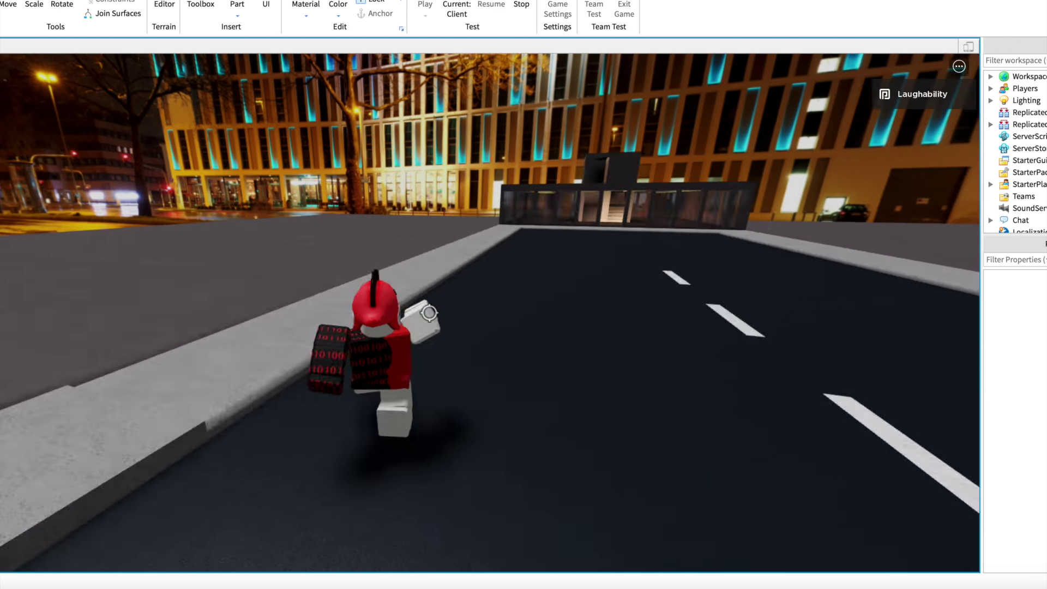
key(w)
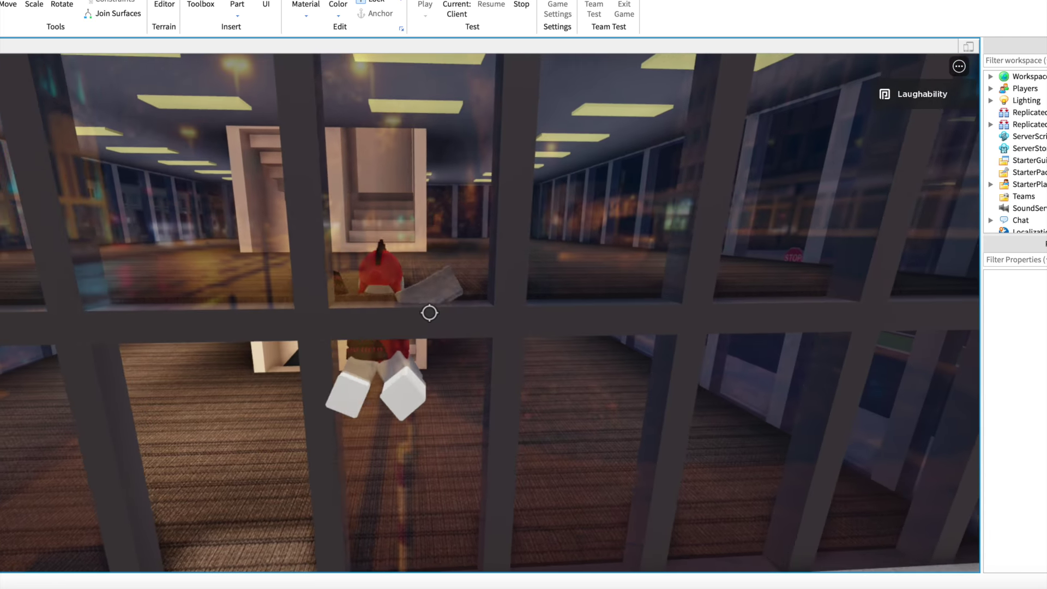
key(w)
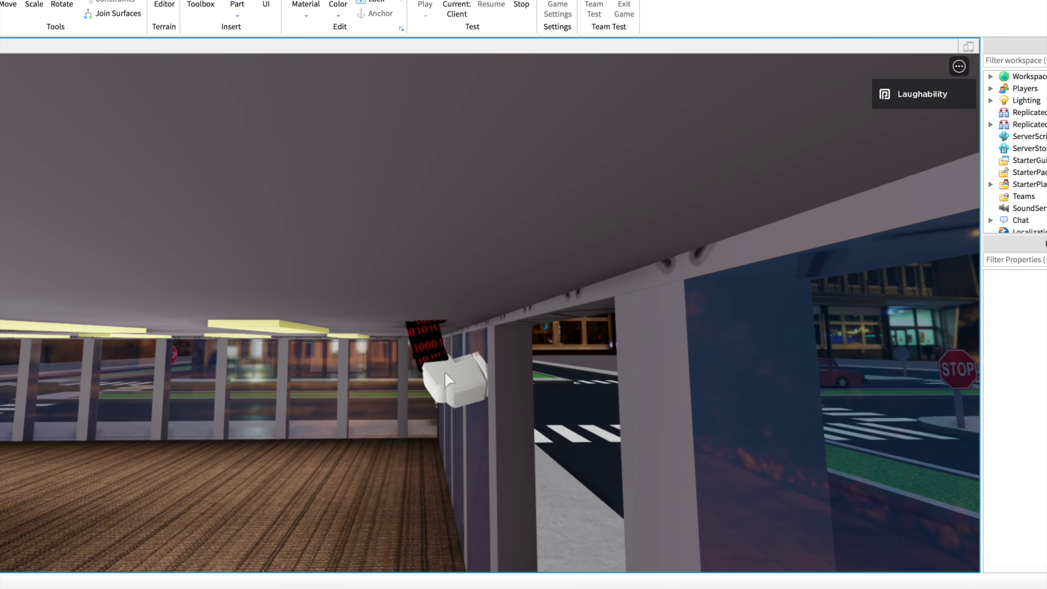
key(w)
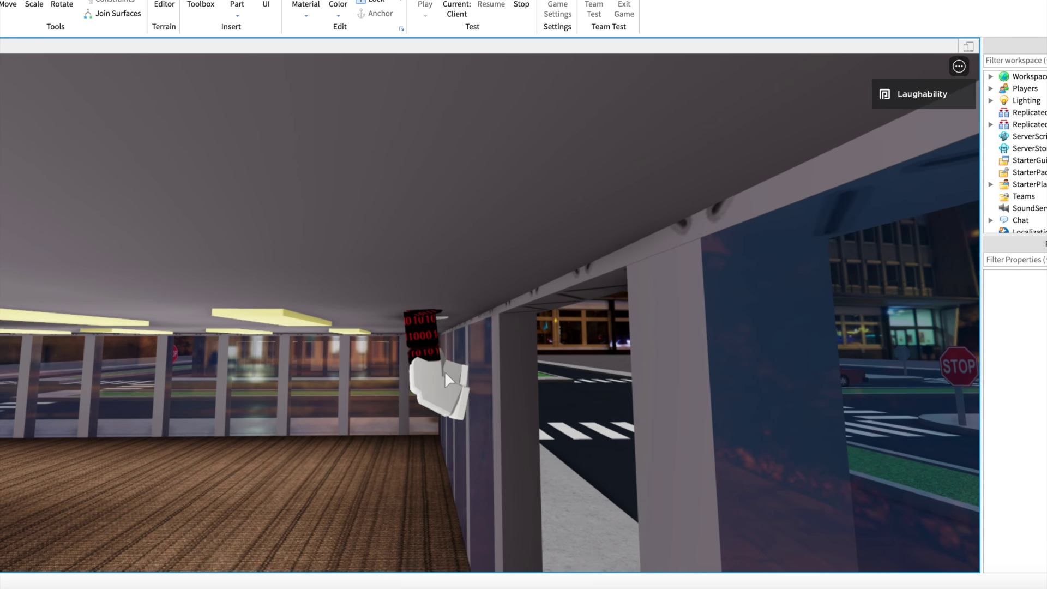
key(w)
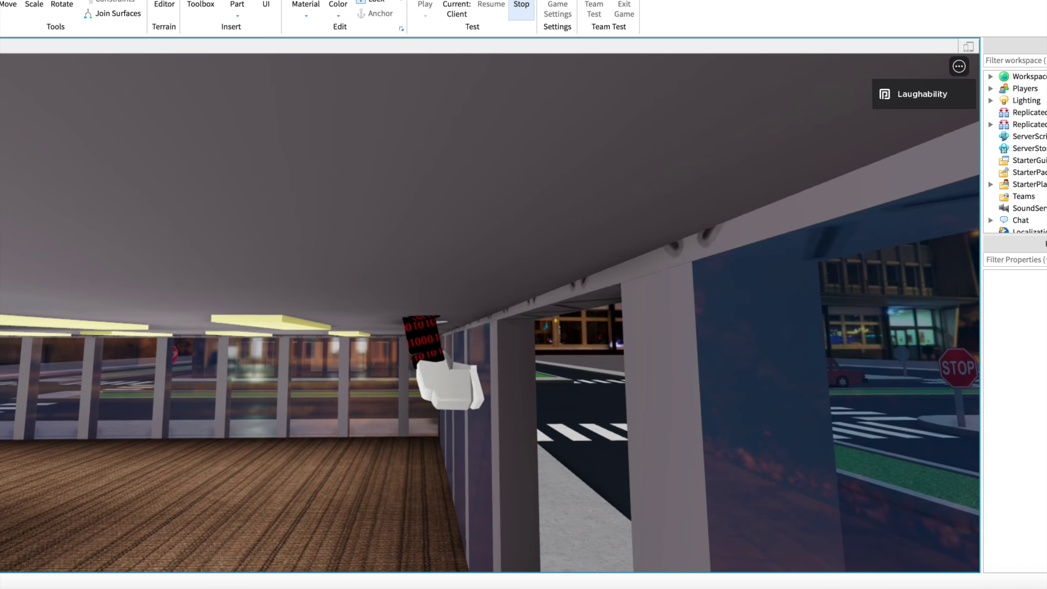
key(w)
key(w)
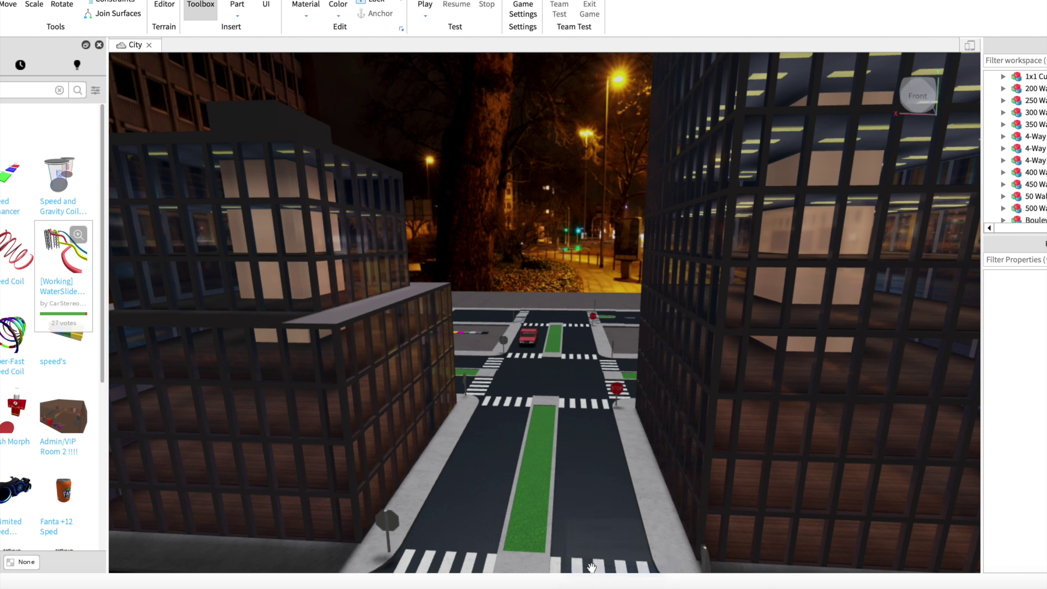
- Quit Roblox Studio and return to the Roblox website
key(super+q)
click(541, 286)
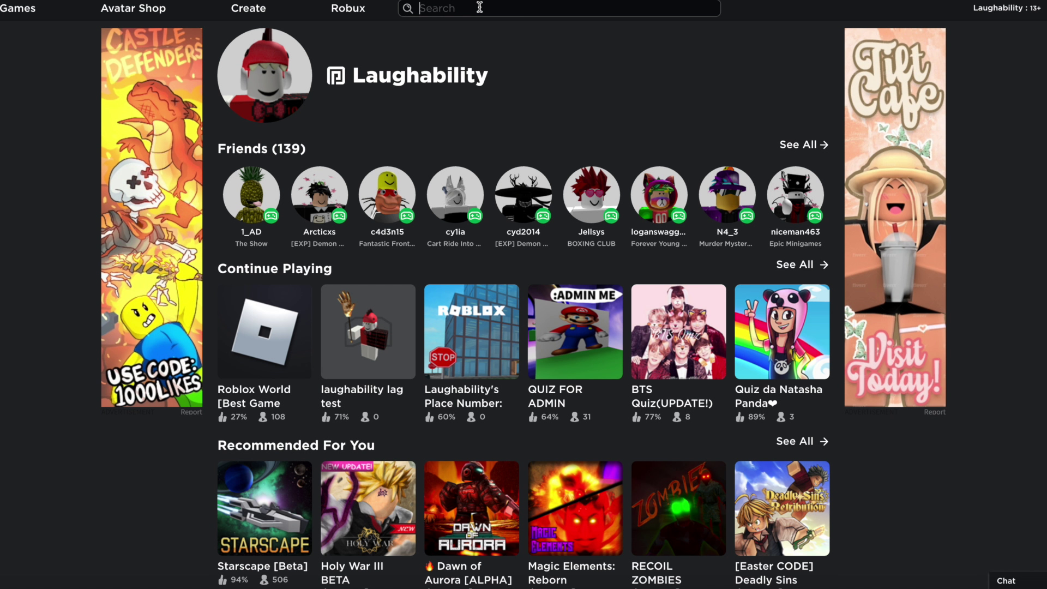
- Search the Roblox games for "pipe" and launch Pipe Slide! from its game page
click(479, 7)
text(p)
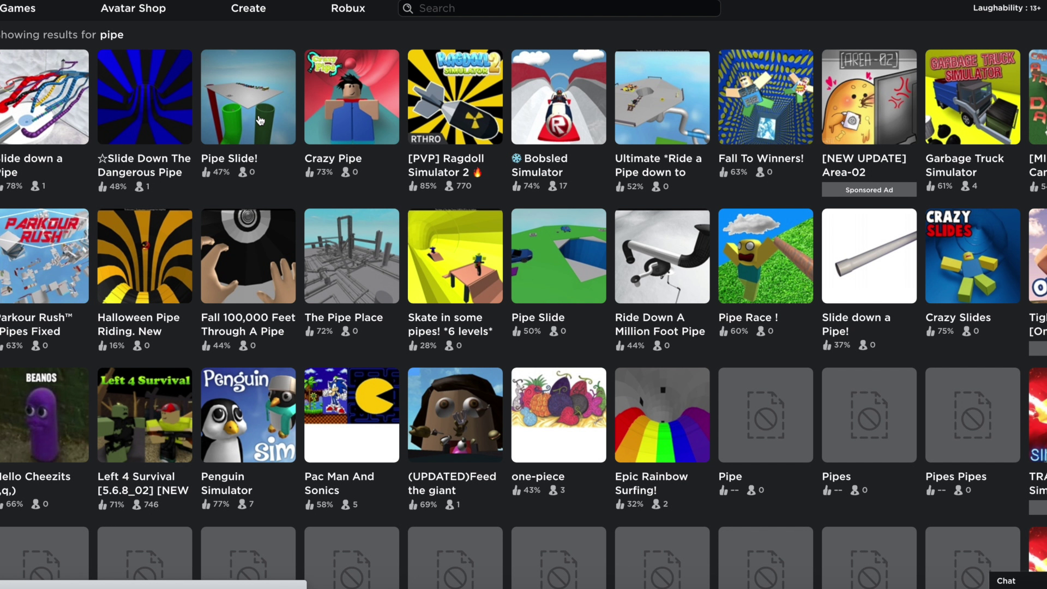
click(260, 120)
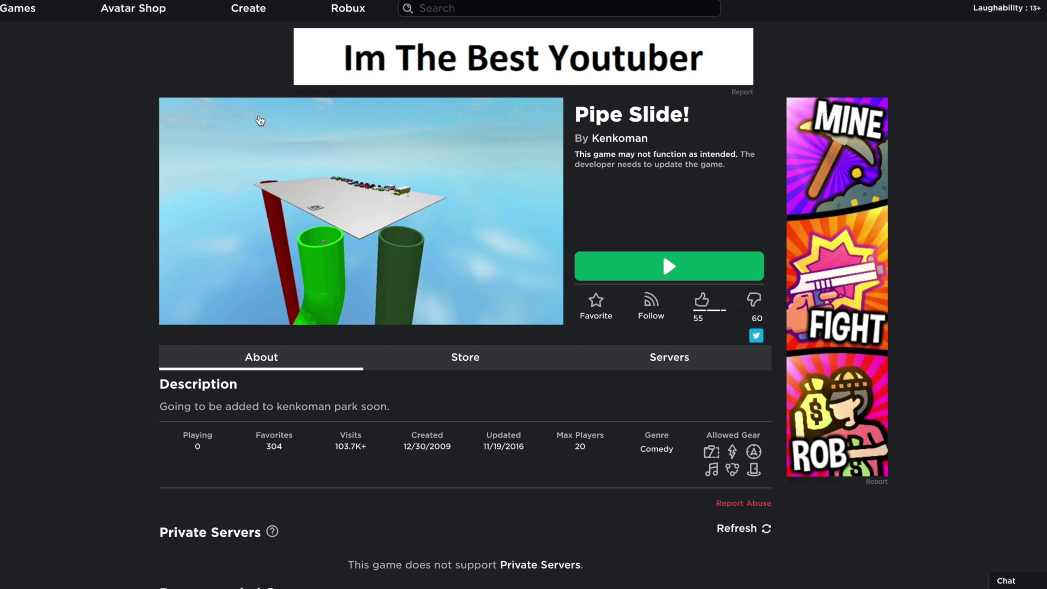
click(606, 275)
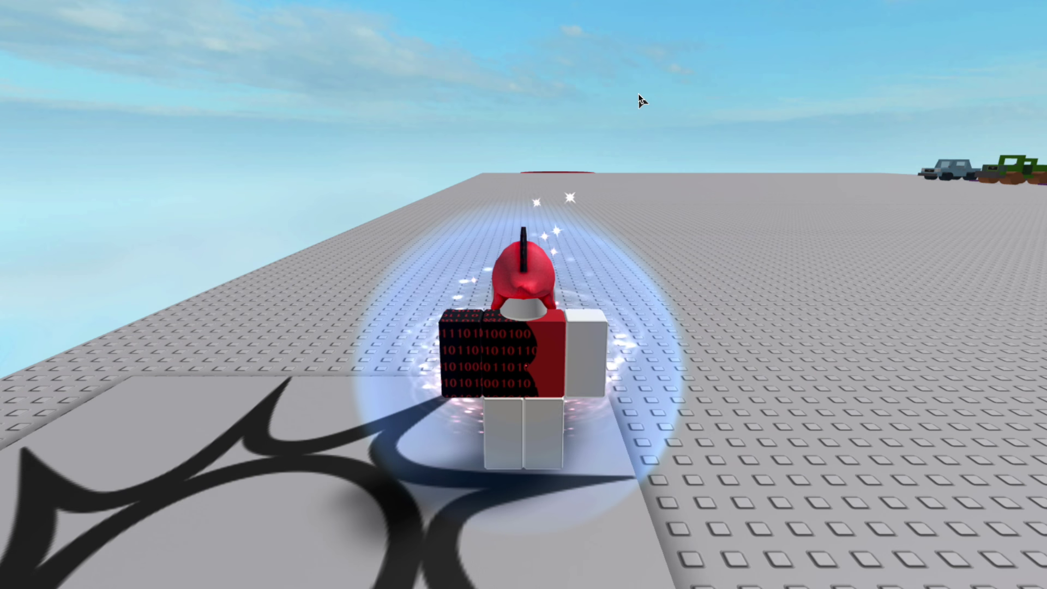
- Run the character across the studded platform, past the parked cars and ambulance, to the door of the school bus
key(w)
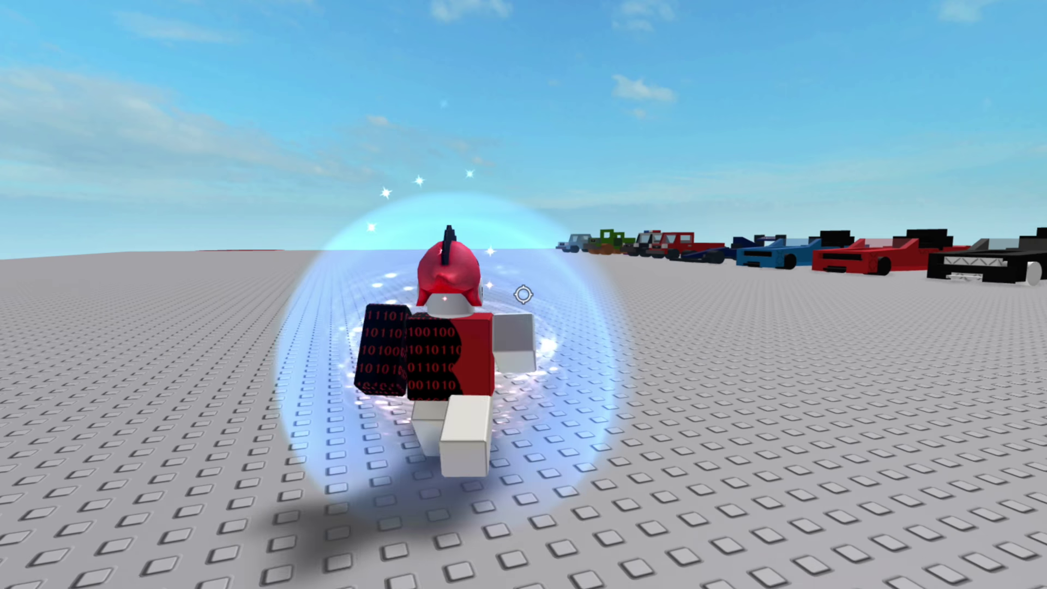
scroll(523, 295, down, 4)
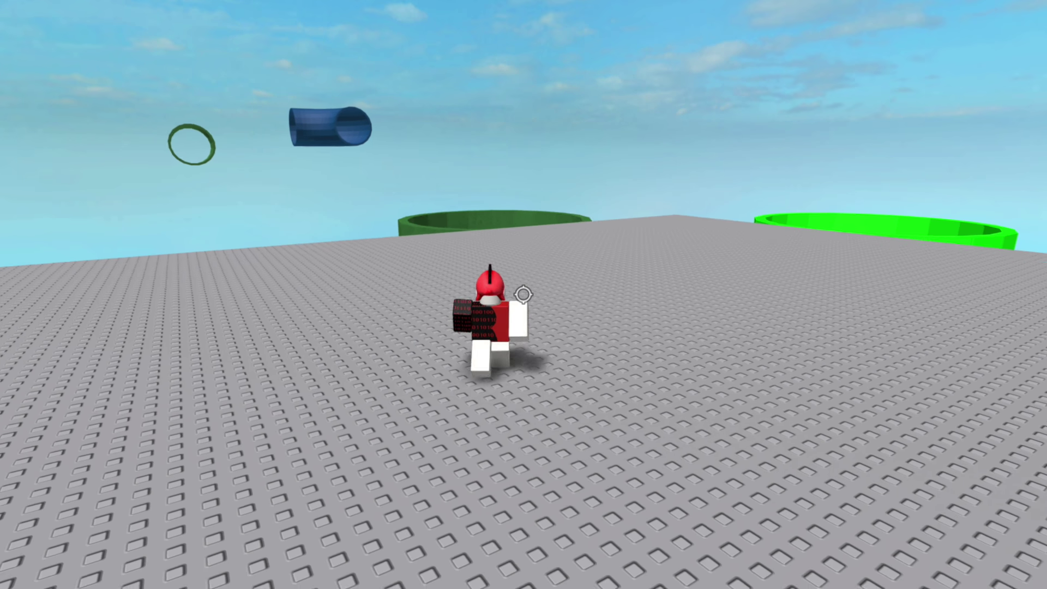
key(shift)
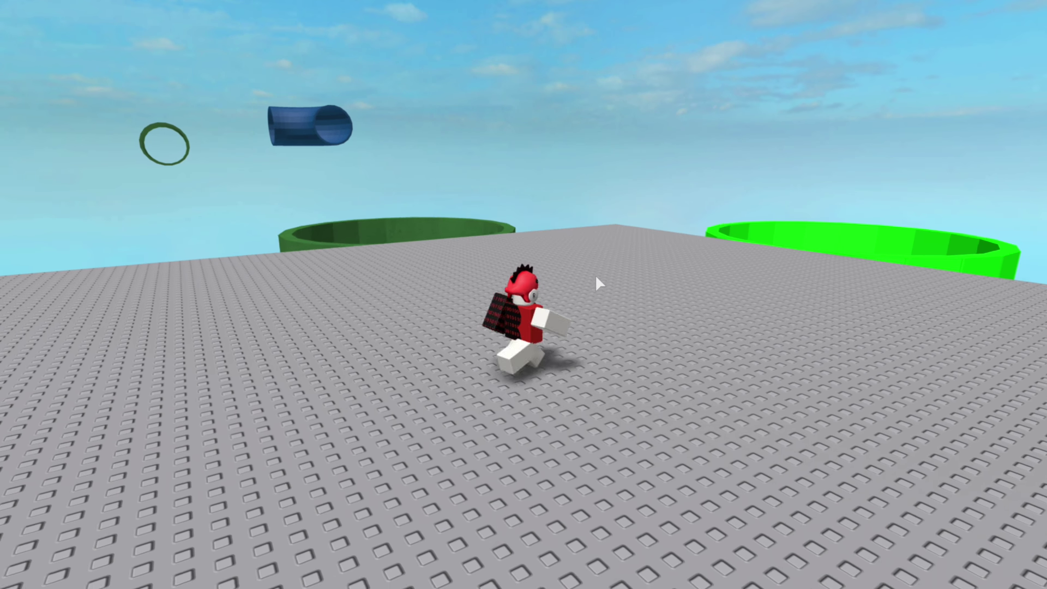
right_drag(596, 276, 596, 276)
key(w)
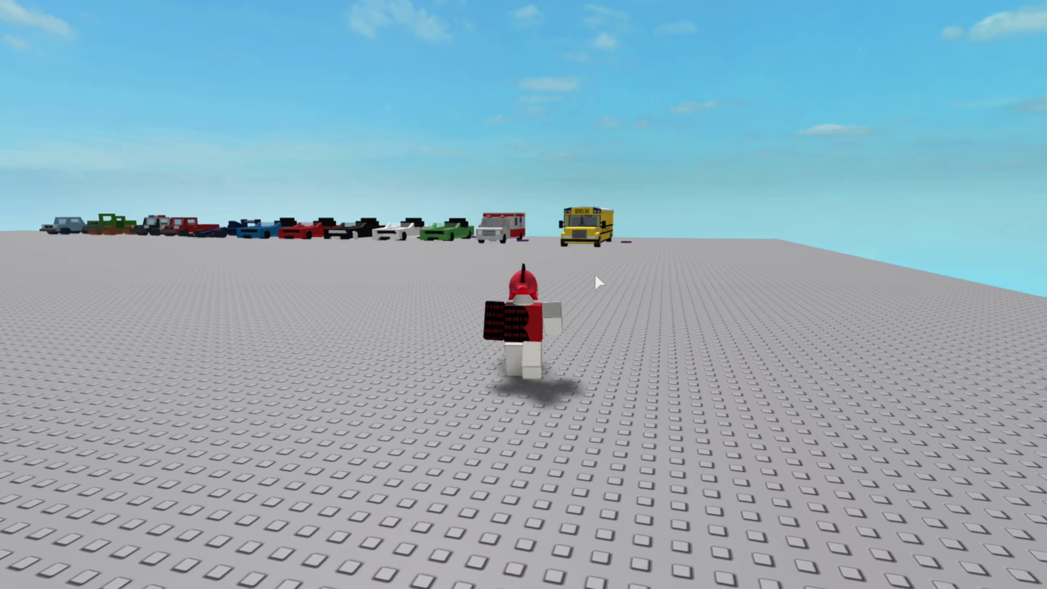
key(shift)
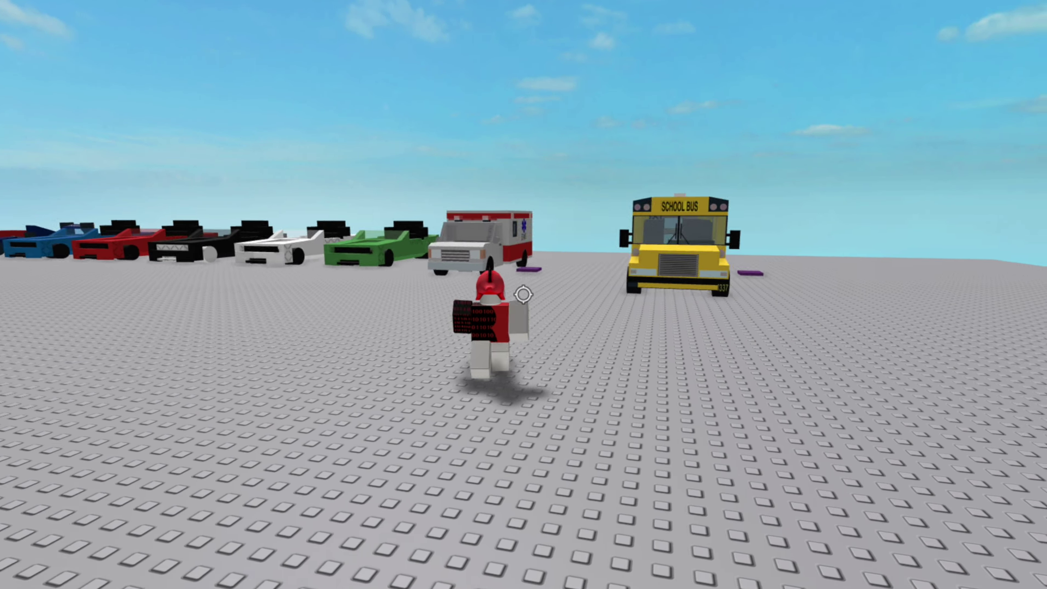
key(w)
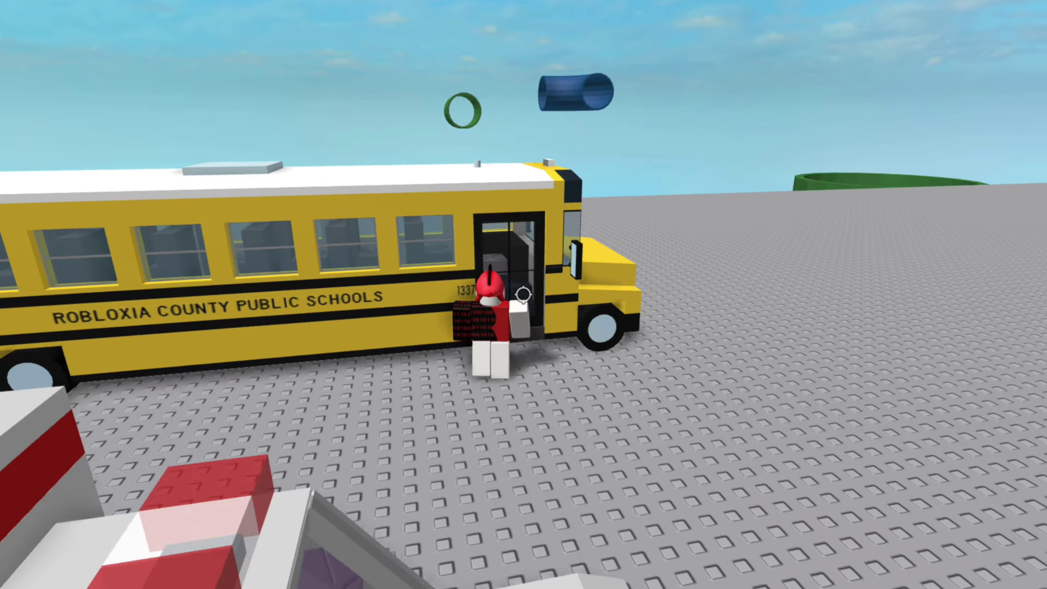
- Board the school bus and examine its seats, windshield, sides and roof
key(w)
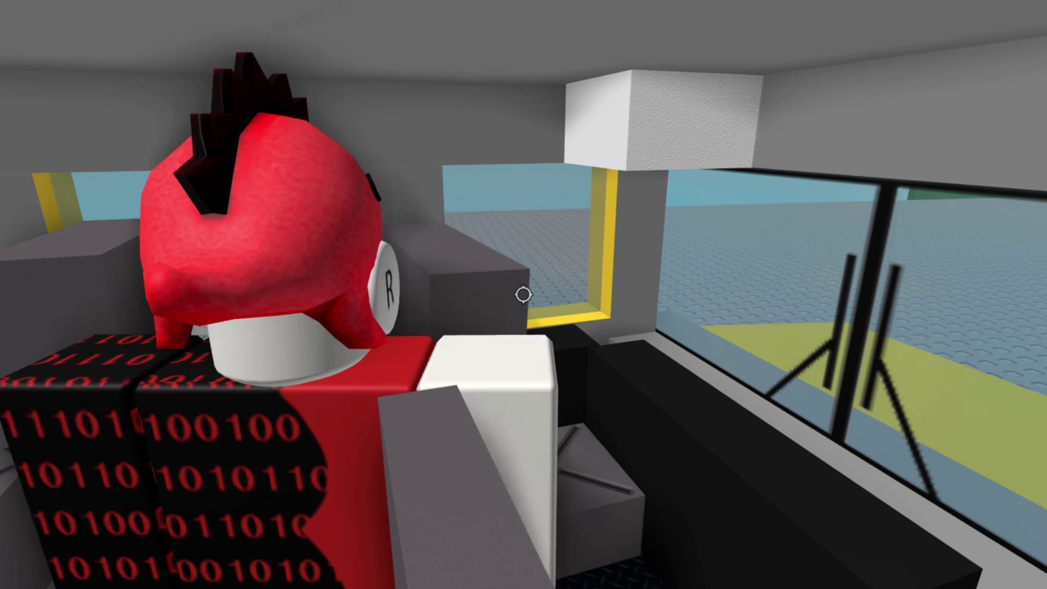
key(w)
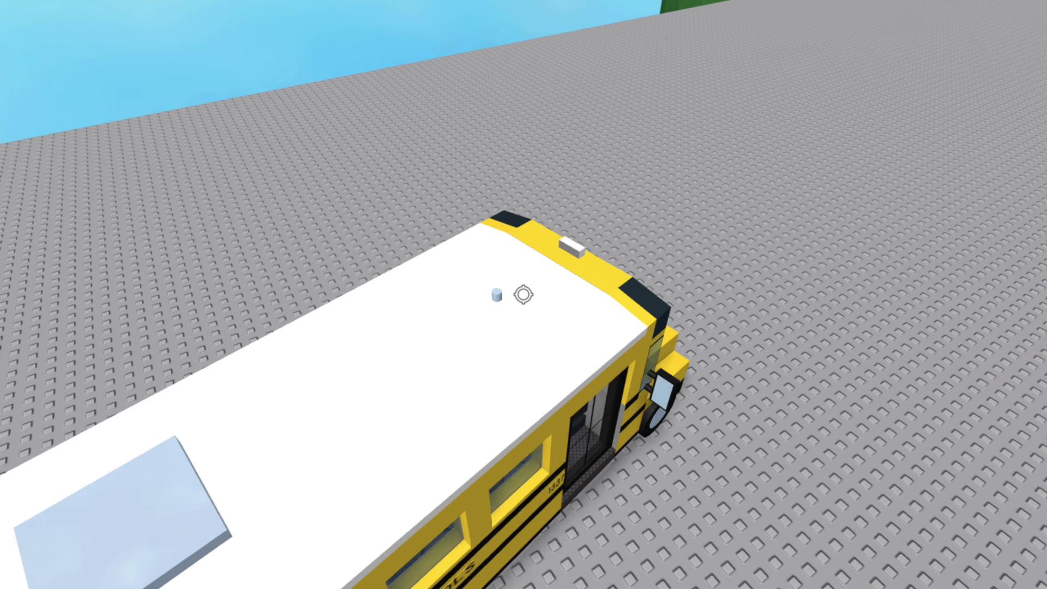
key(shift)
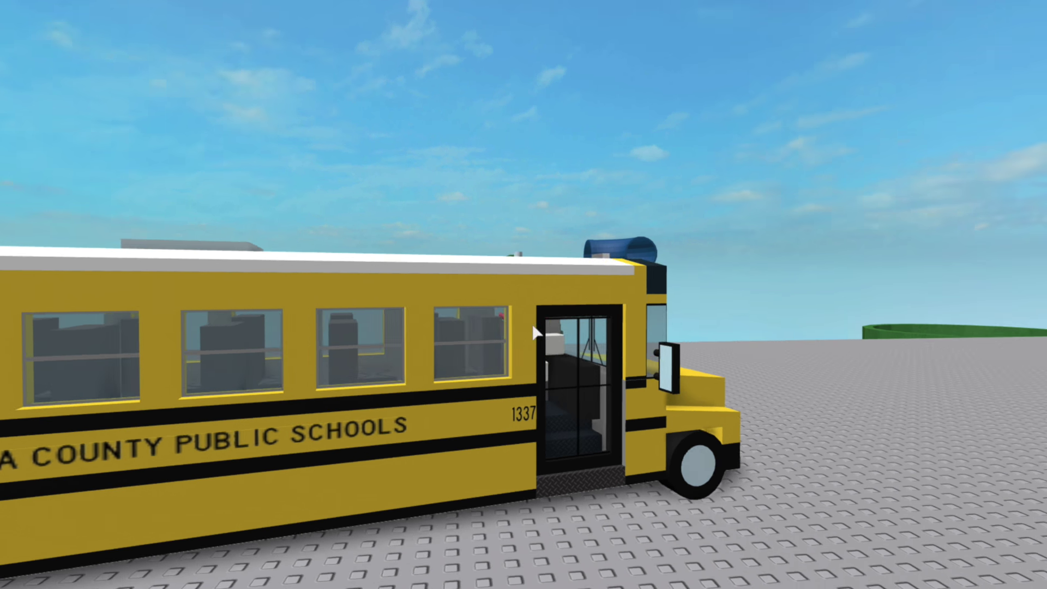
scroll(534, 331, up, 8)
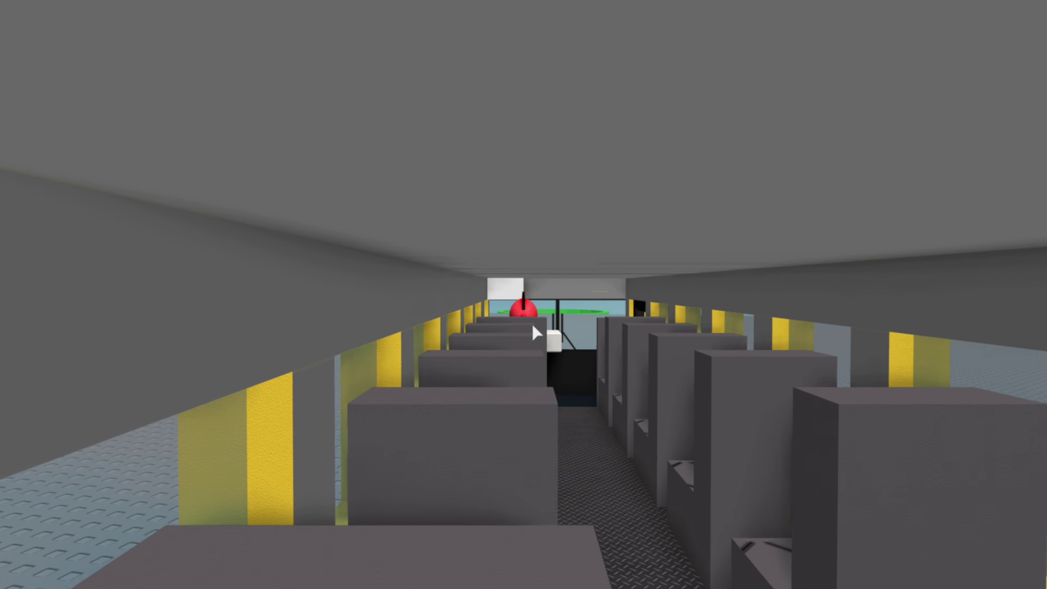
scroll(532, 323, down, 5)
key(shift)
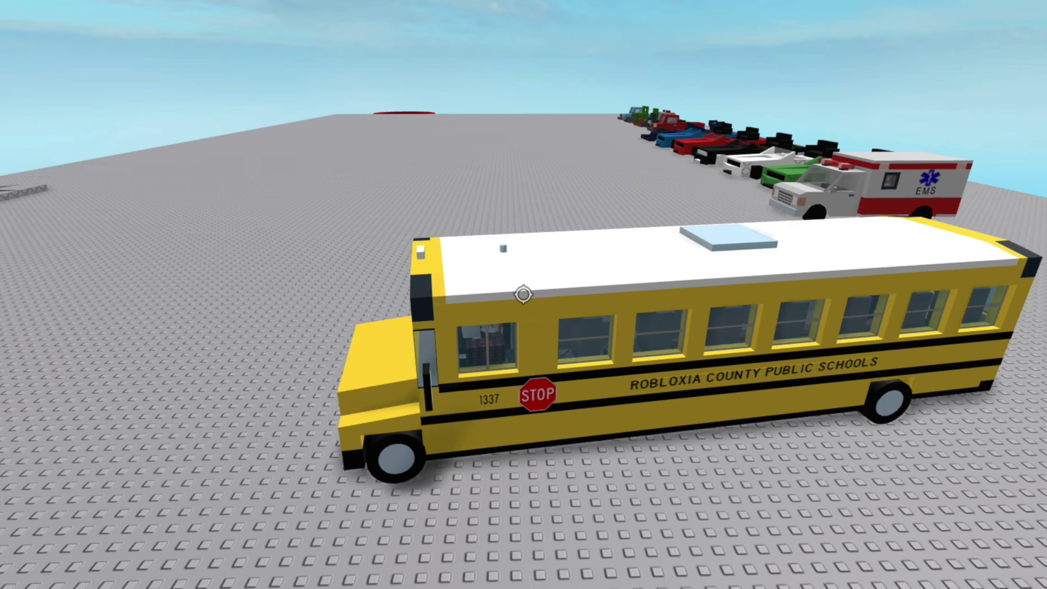
key(shift)
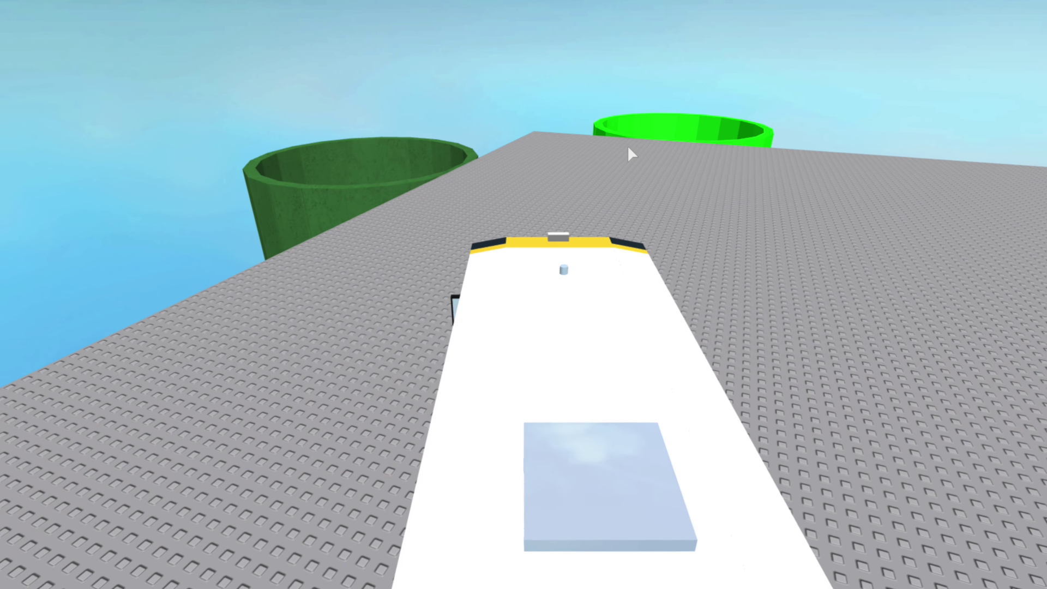
- Drive the school bus across the platform toward the green pipes, viewing it from above the roof
key(shift)
key(shift)
scroll(663, 314, down, 2)
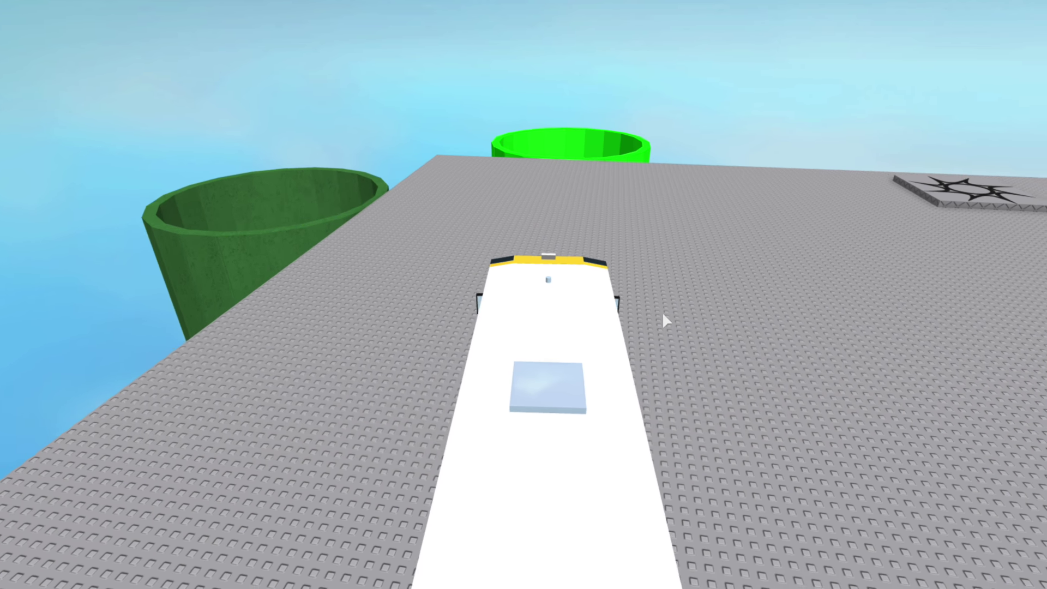
key(w)
key(a)
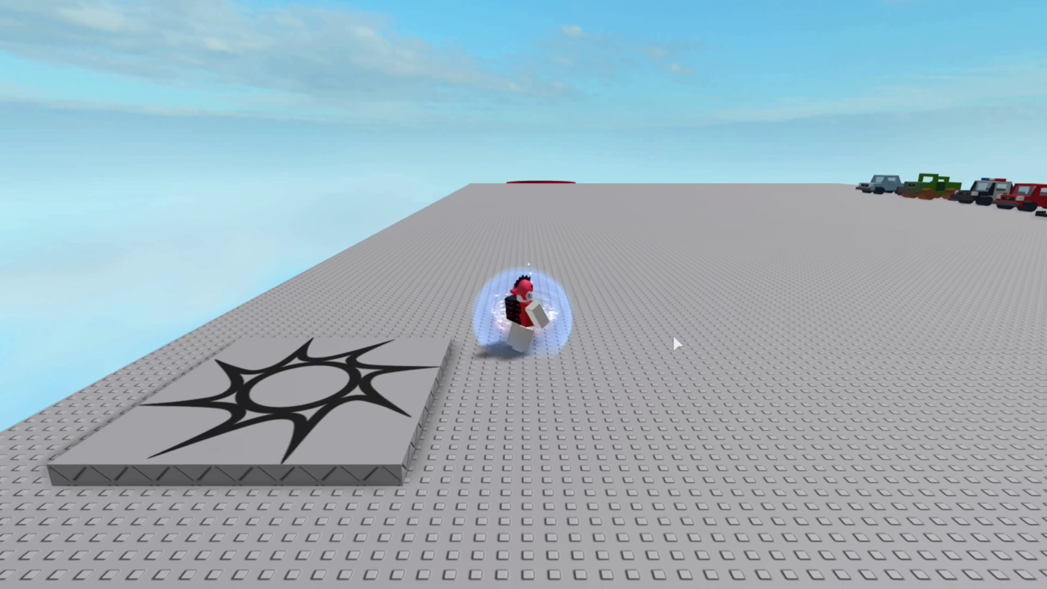
- Run from the spawn pad to the row of parked vehicles and get into the red pickup truck
right_drag(673, 335, 596, 322)
key(w)
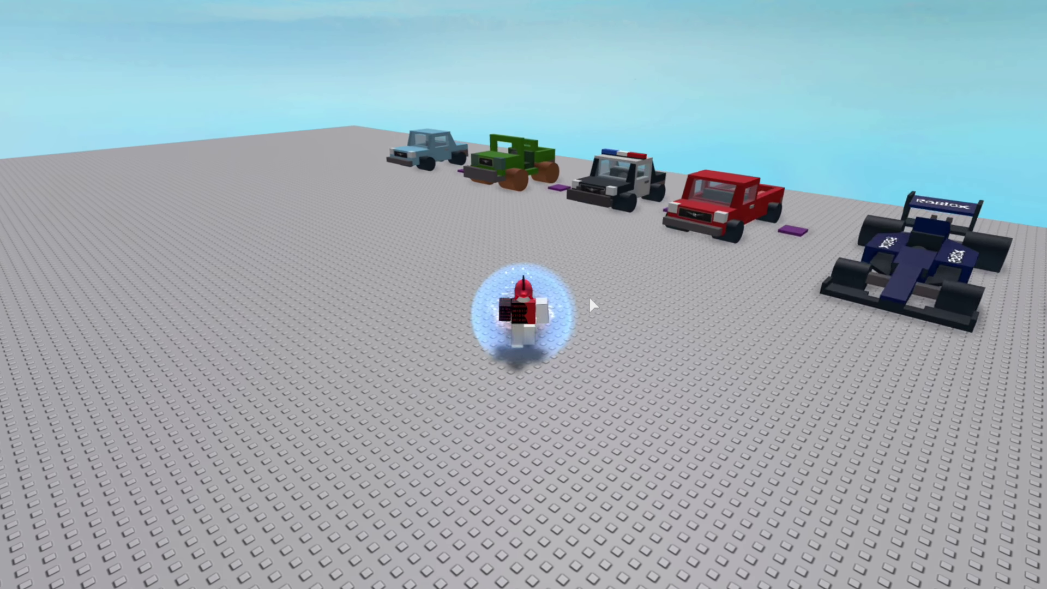
key(d)
right_drag(669, 347, 665, 342)
- Drive the red pickup truck away from the parked cars, past the spawn pad and off the platform's edge
key(w)
key(a)
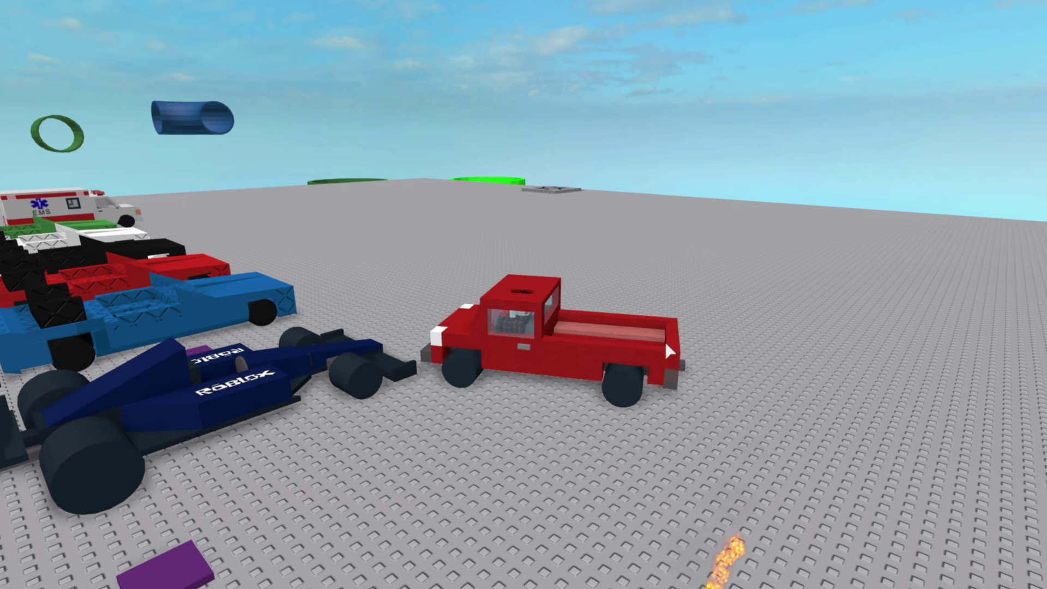
key(d)
key(w)
key(a)
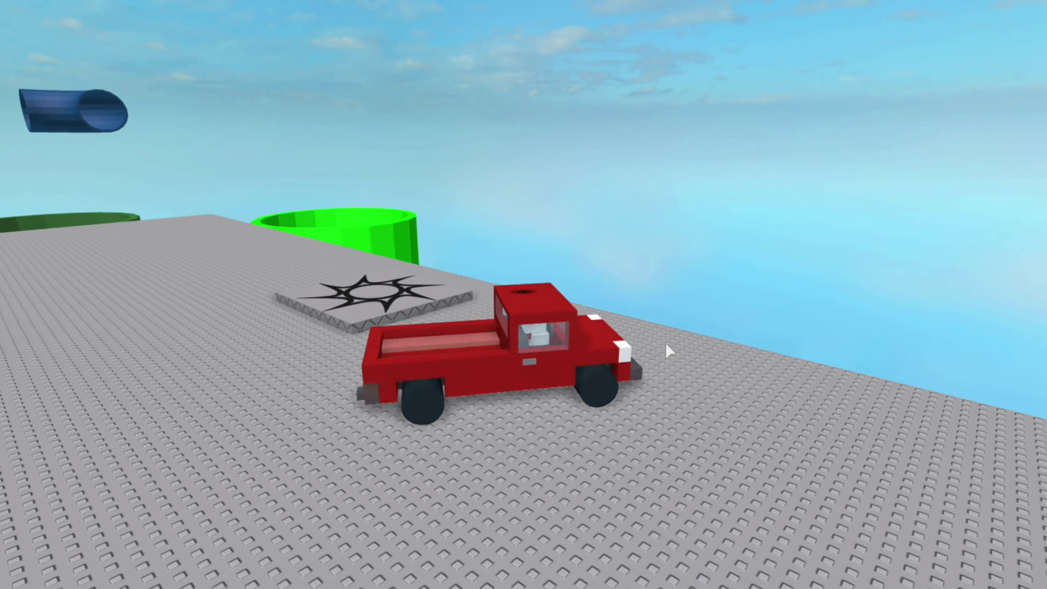
key(w)
key(a)
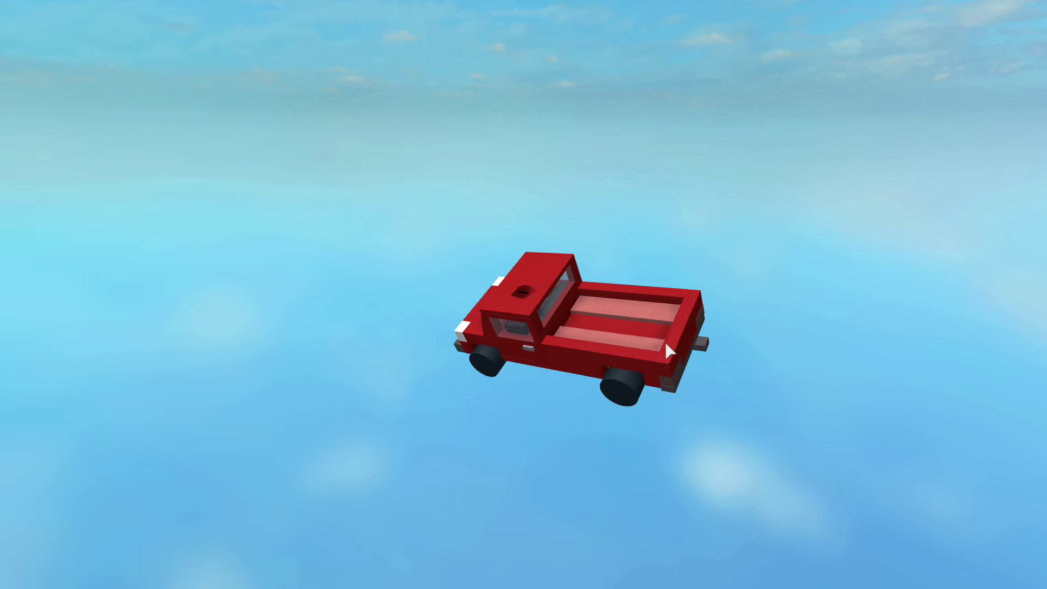
- Leave the current Pipe Slide! session and relaunch the game from its web page
key(Escape)
key(l)
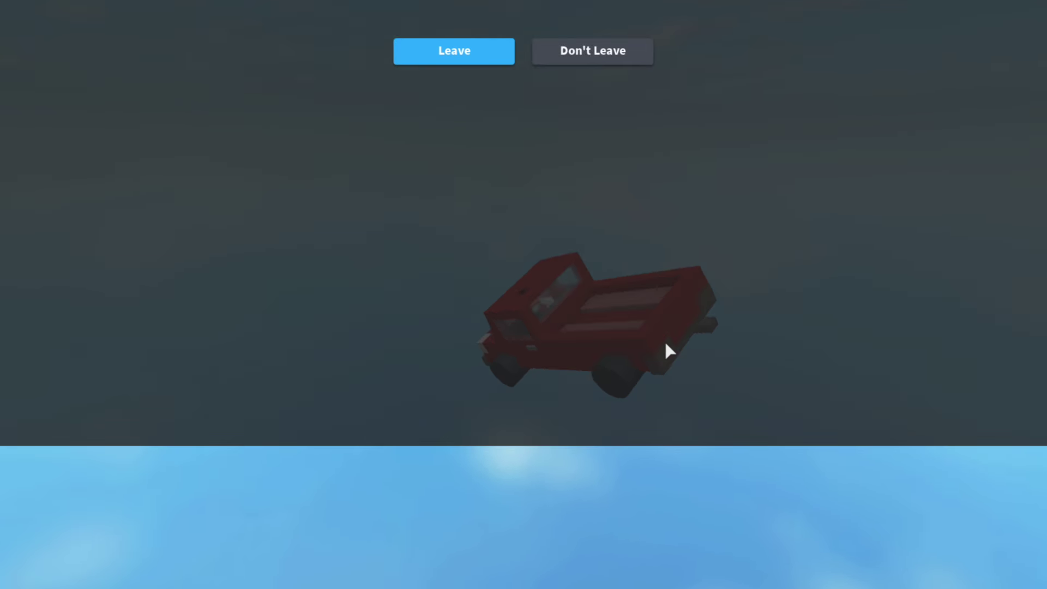
key(Return)
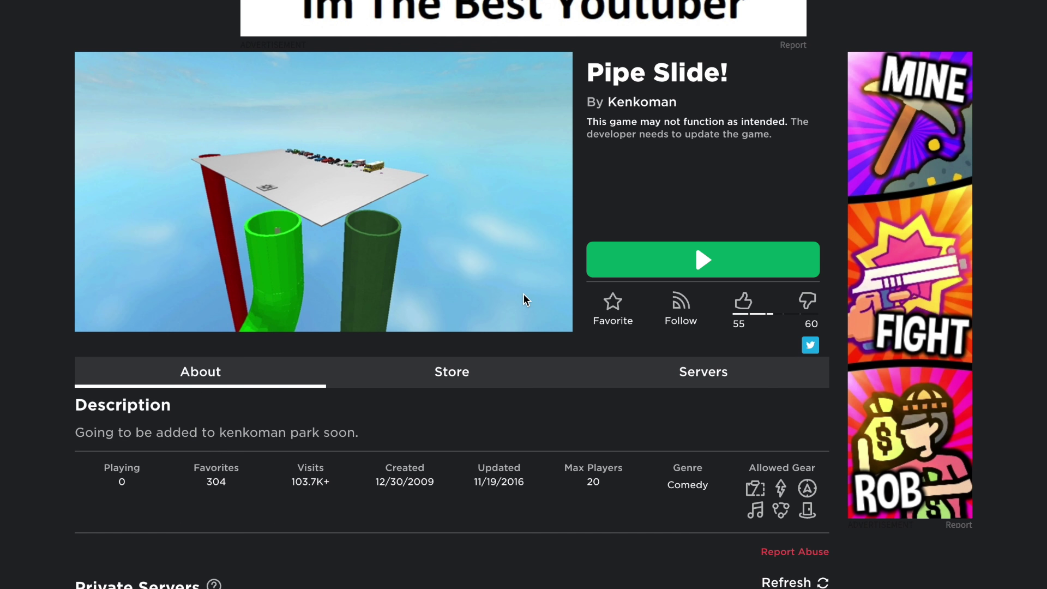
click(695, 247)
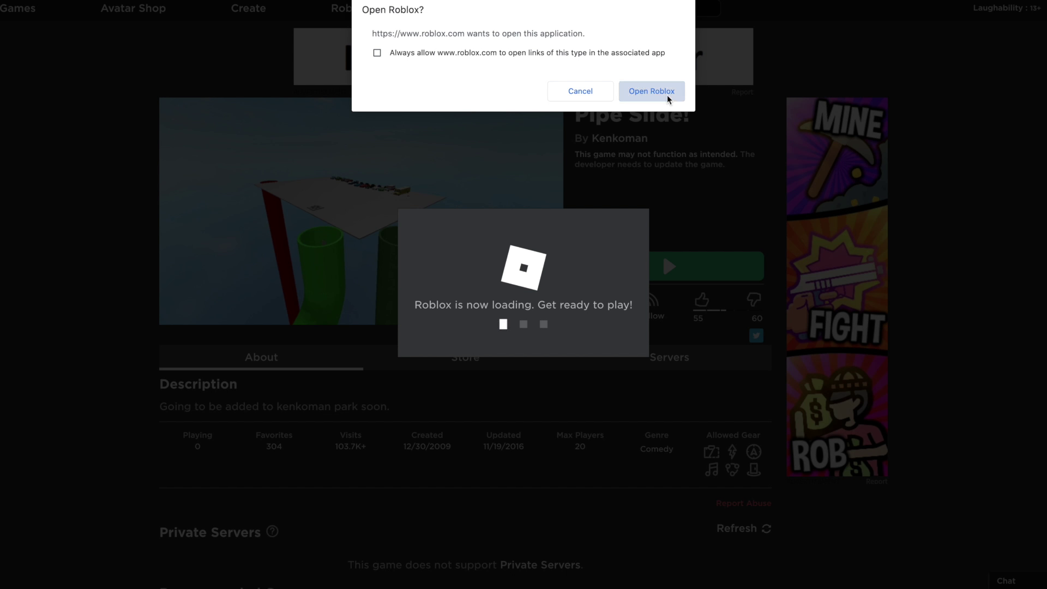
click(699, 52)
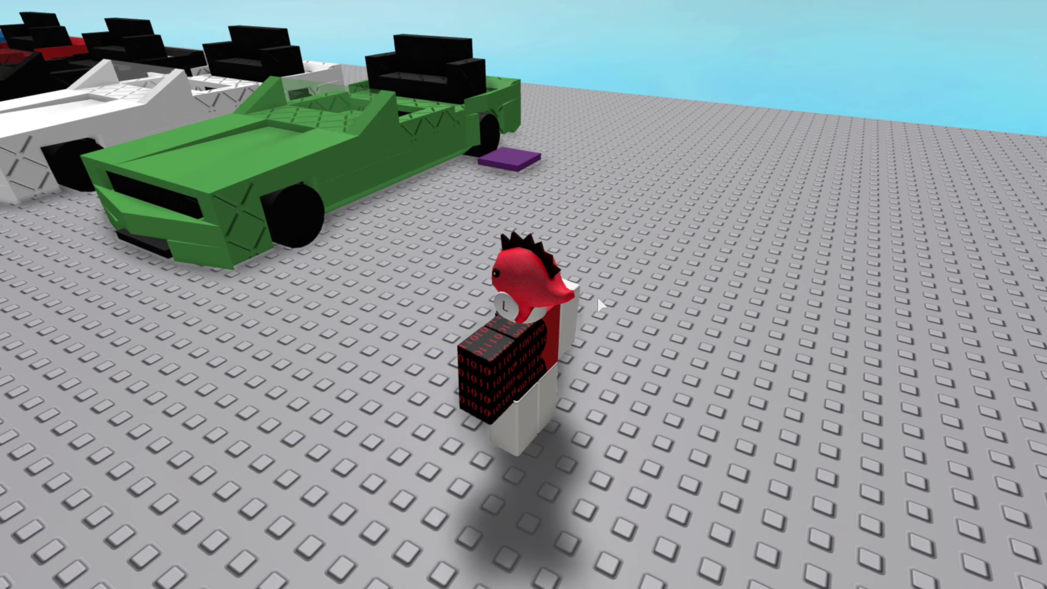
- Examine the avatar up close from the front and behind near the green convertible and the ambulance
scroll(616, 299, up, 5)
key(s)
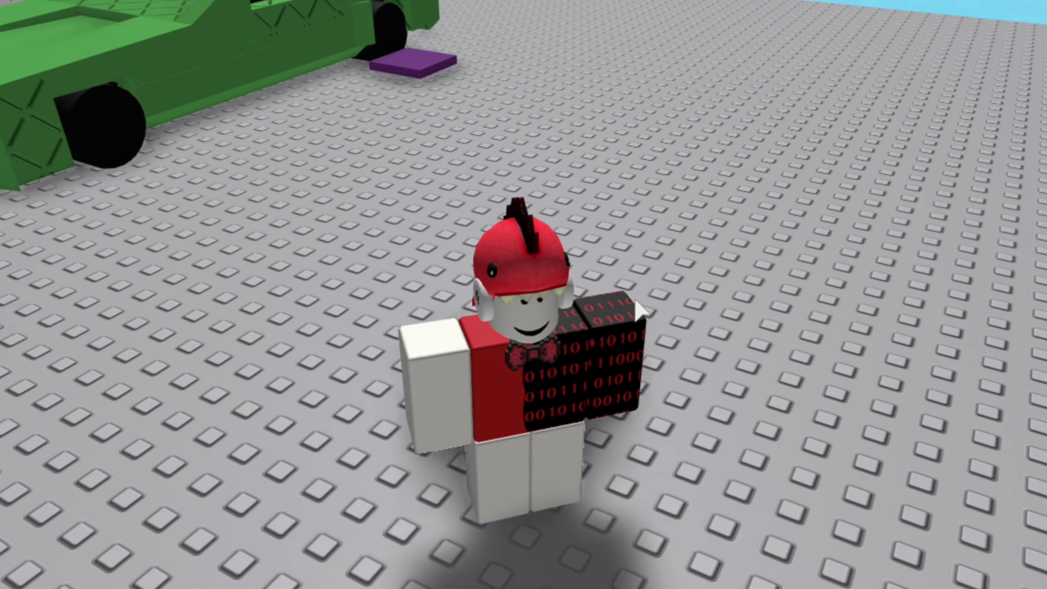
scroll(622, 297, down, 5)
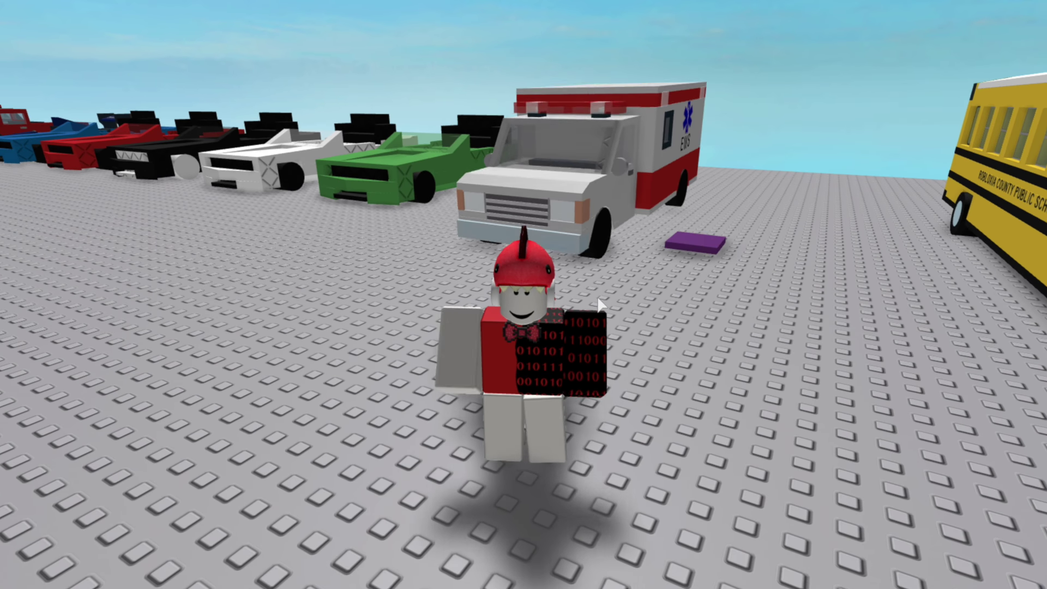
key(w)
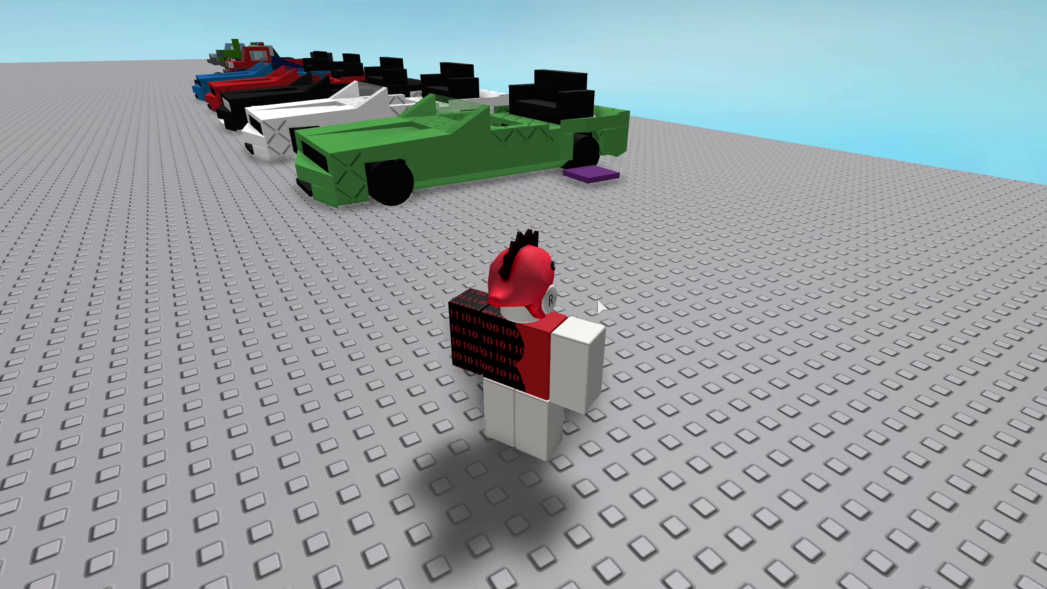
right_drag(597, 299, 575, 276)
key(s)
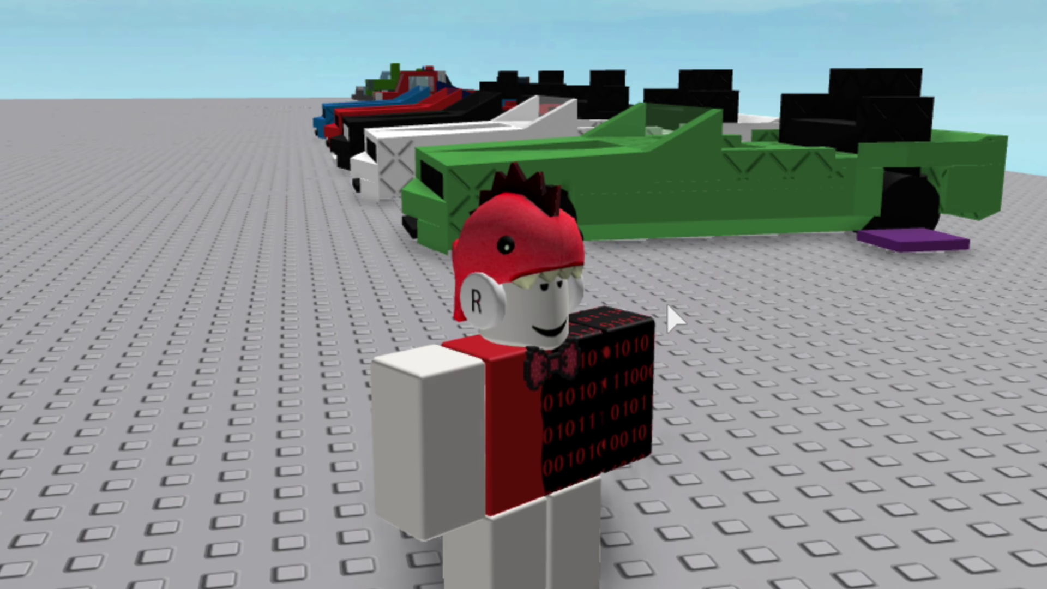
key(w)
scroll(672, 316, down, 4)
- Walk along the ambulance's side past the purple pad and get into its driver's seat
key(shift)
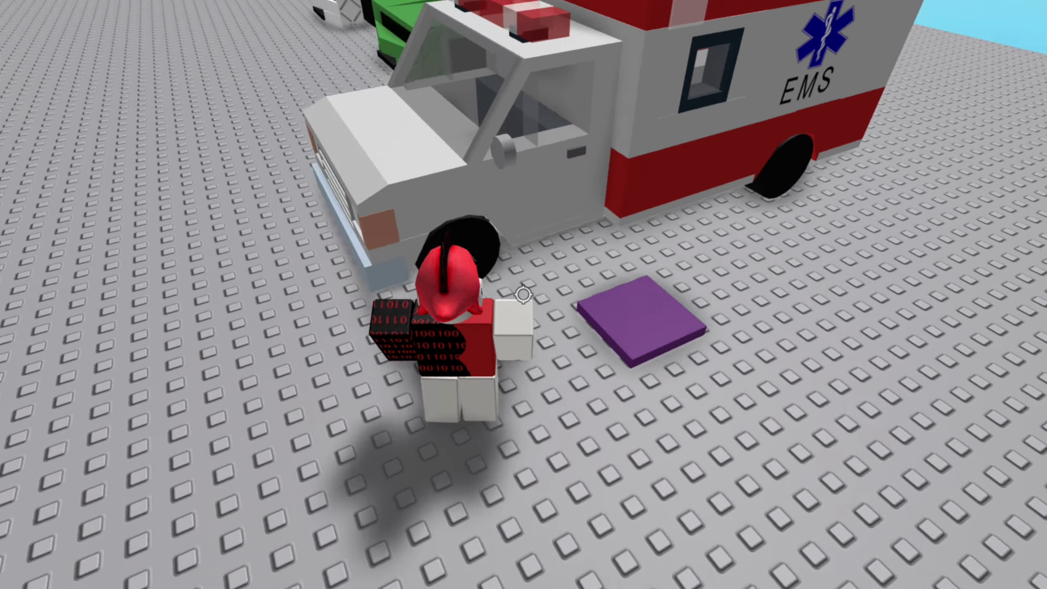
key(w)
key(d)
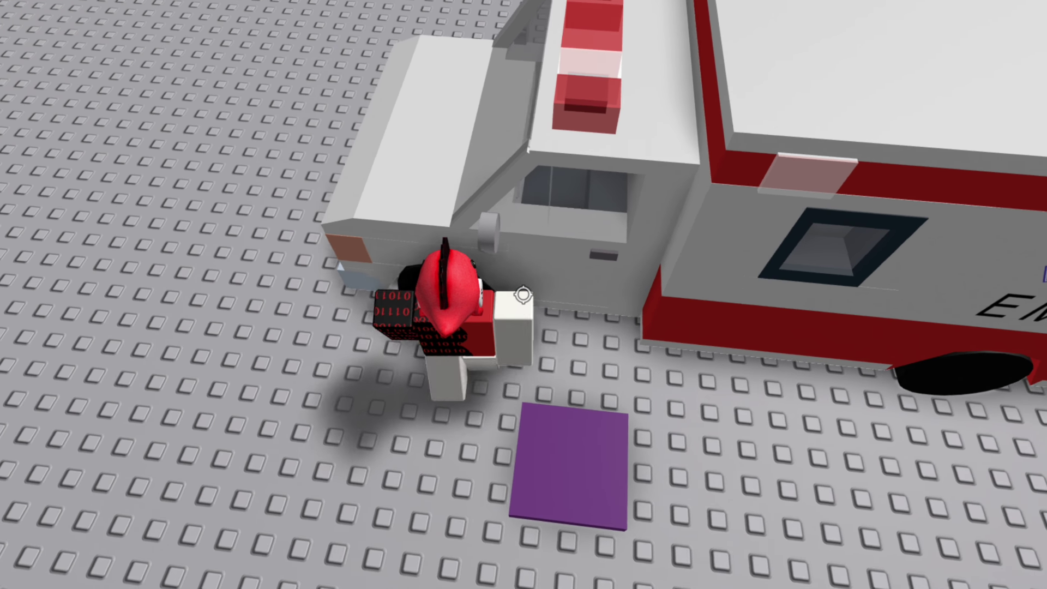
key(w)
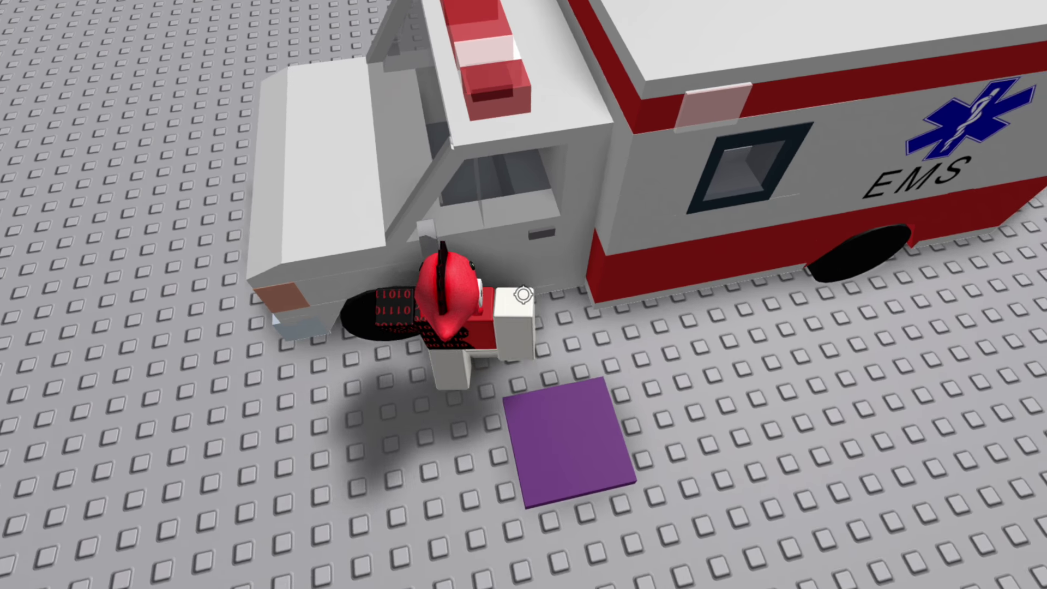
key(w)
key(shift)
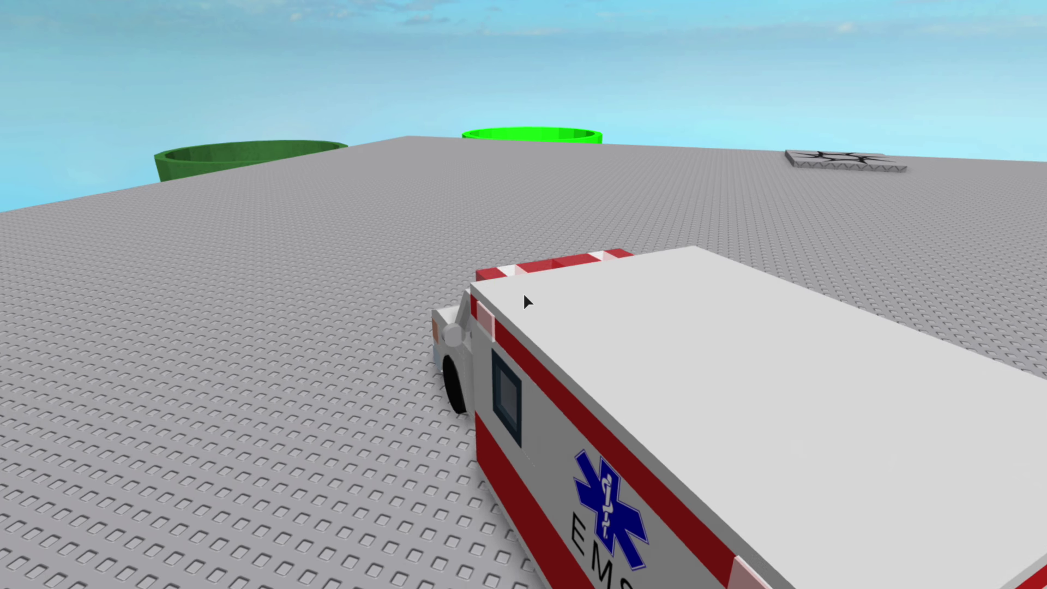
- Drive the ambulance across the platform and down into the bright green pipe
key(w)
key(d)
scroll(524, 296, down, 3)
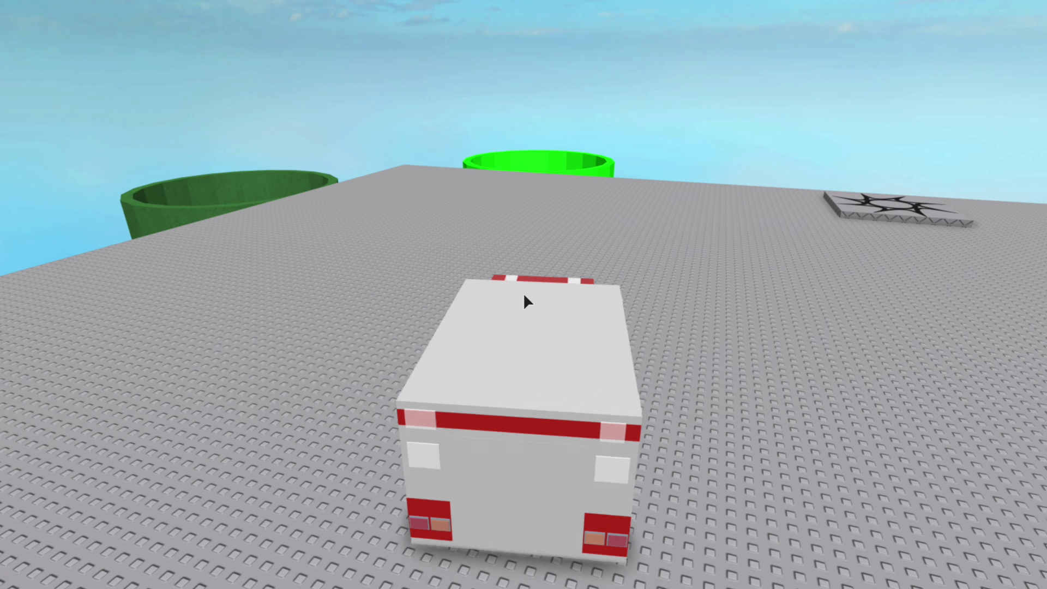
key(w)
key(a)
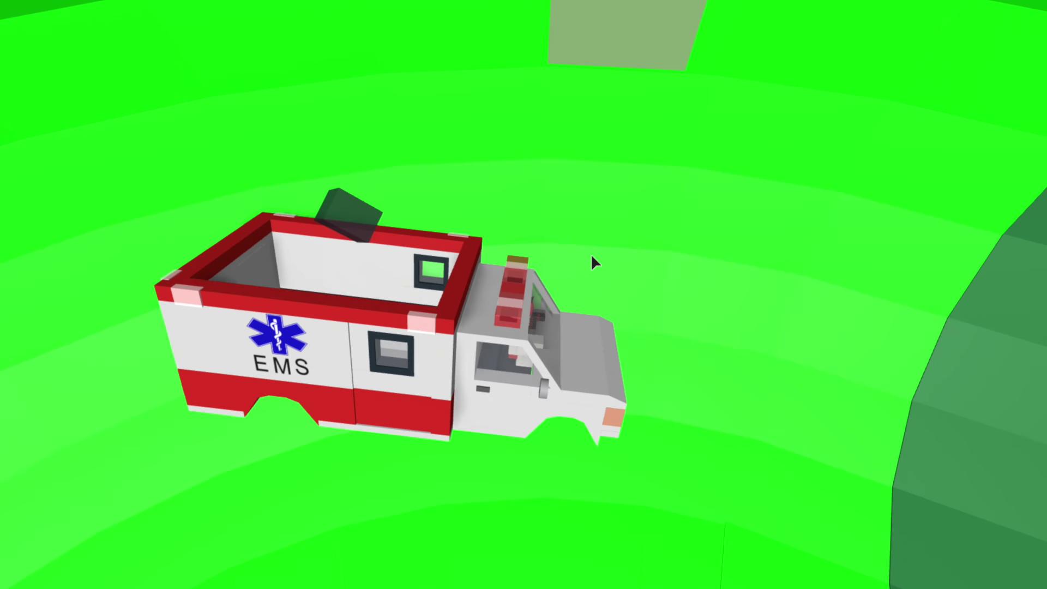
- Jump out of the ambulance inside the green pipe and run ahead of it through the tunnel
key(space)
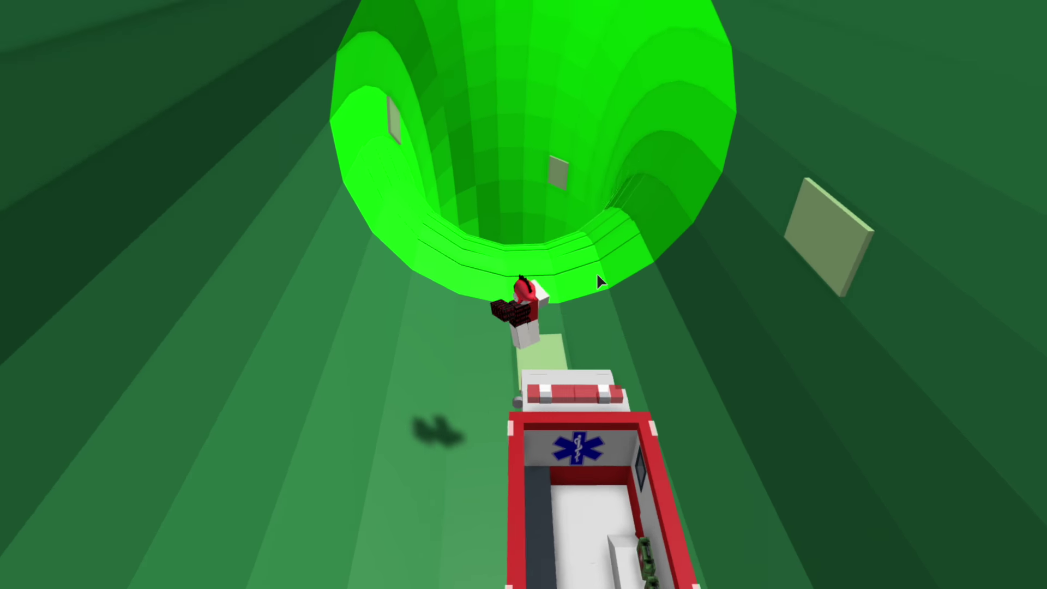
key(w)
right_drag(597, 274, 598, 273)
key(w)
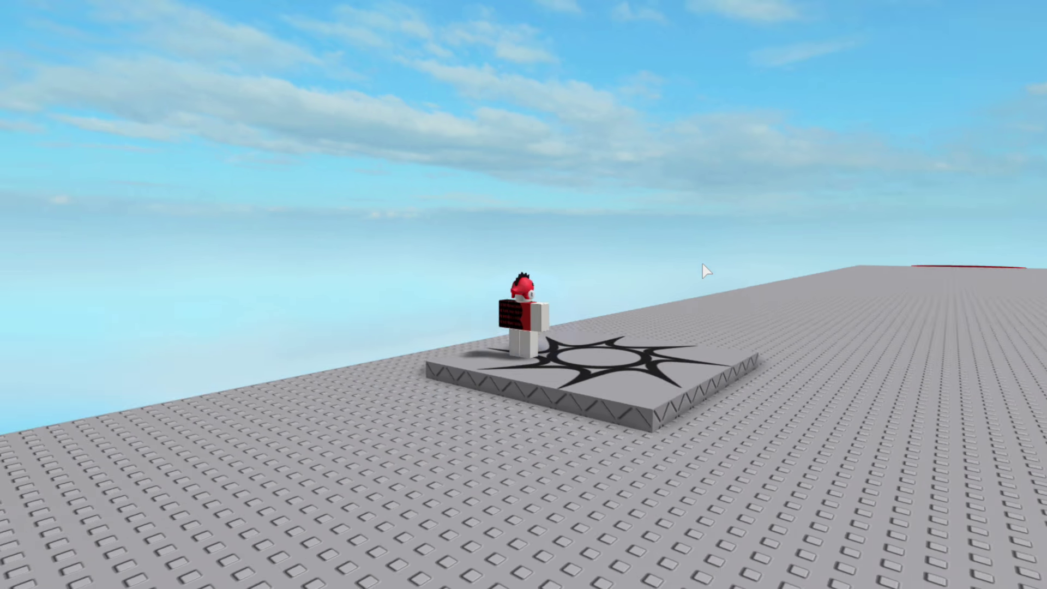
- Run from the spawn pad to the row of parked vehicles and get into the green jeep
right_drag(702, 262, 703, 262)
key(shift)
key(w)
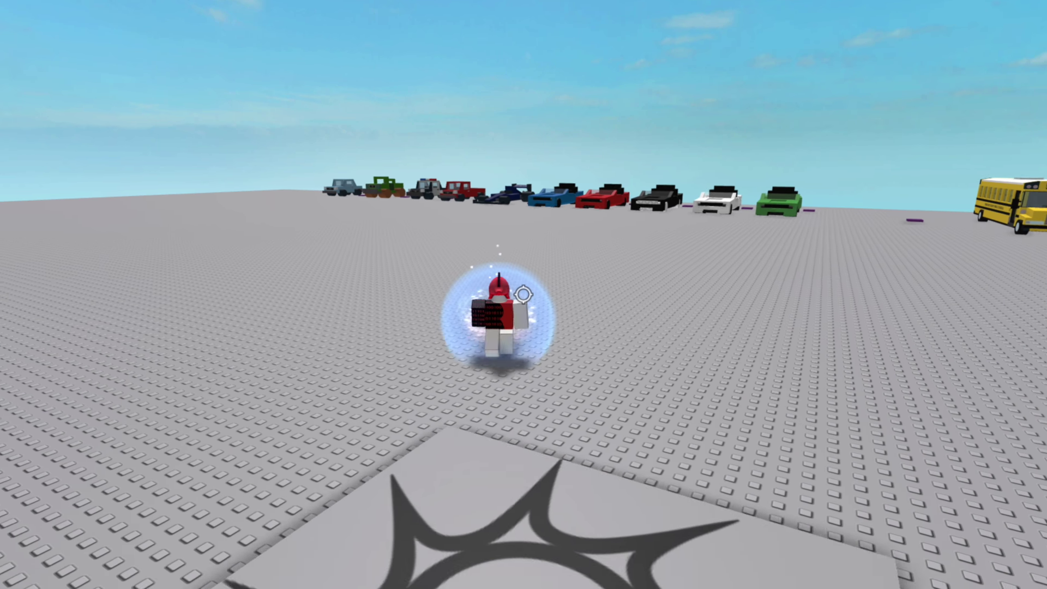
key(shift)
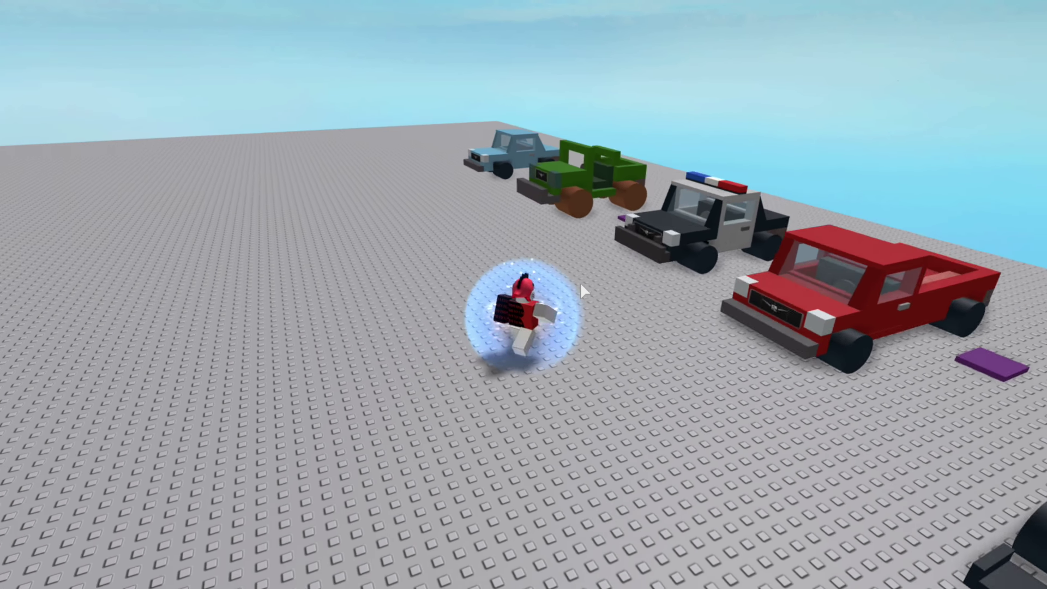
key(space)
right_drag(580, 282, 581, 279)
key(w)
key(d)
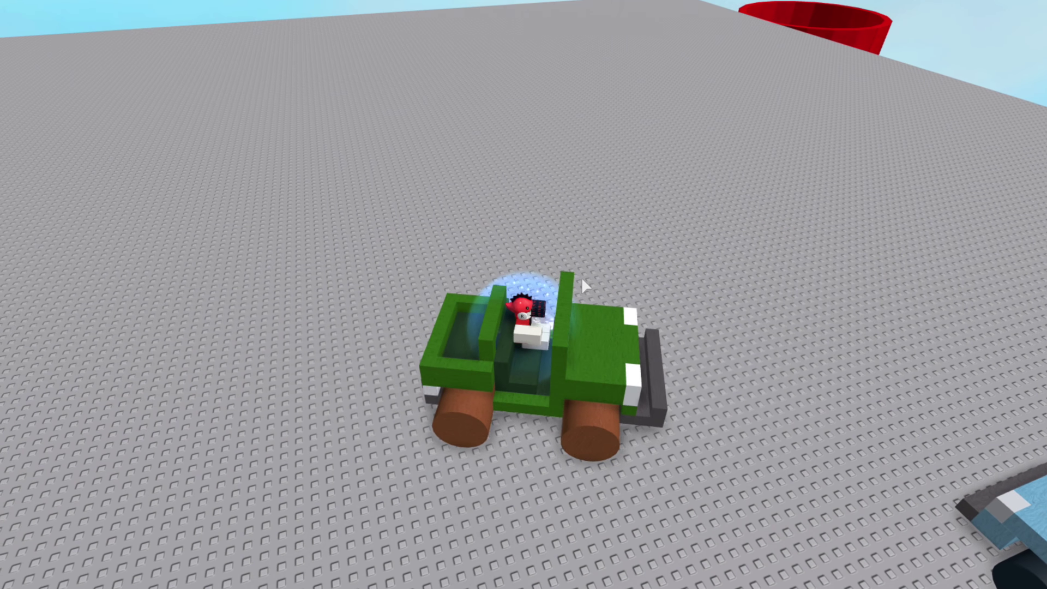
- Drive the green jeep past the light blue truck and across the platform onto the red pipe's rim
right_drag(582, 279, 583, 279)
key(s)
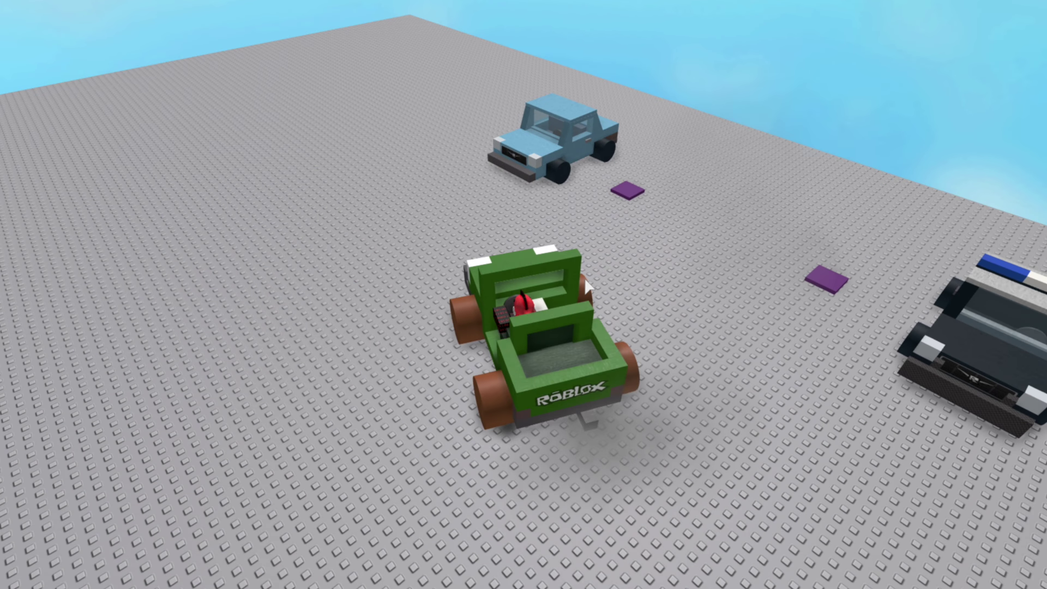
key(w)
key(a)
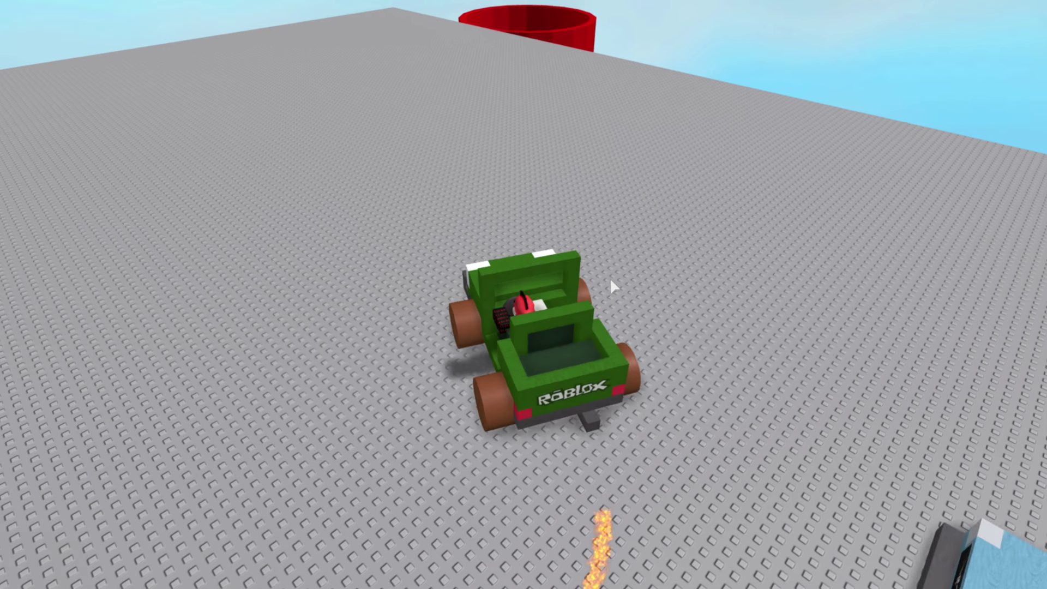
key(w)
key(d)
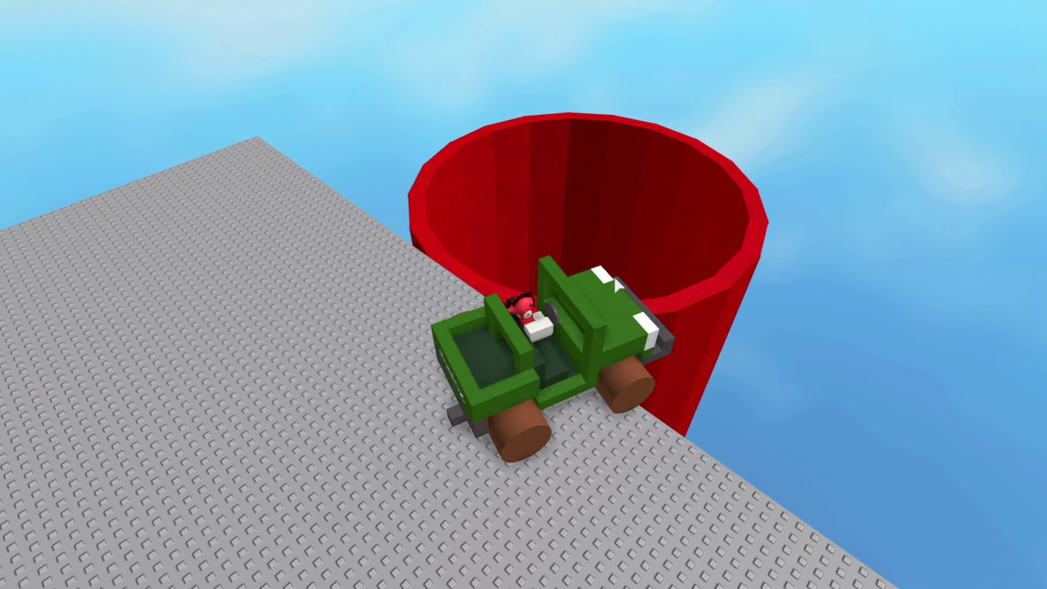
key(w)
- Swap the green jeep for the red pickup truck and drive it down the red pipe
right_drag(614, 275, 611, 276)
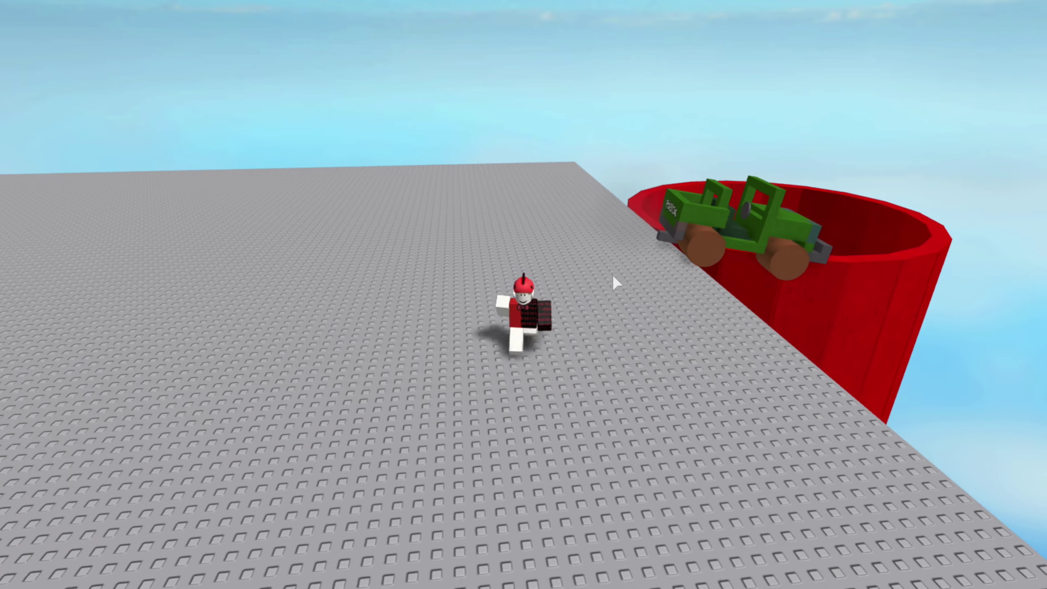
key(w)
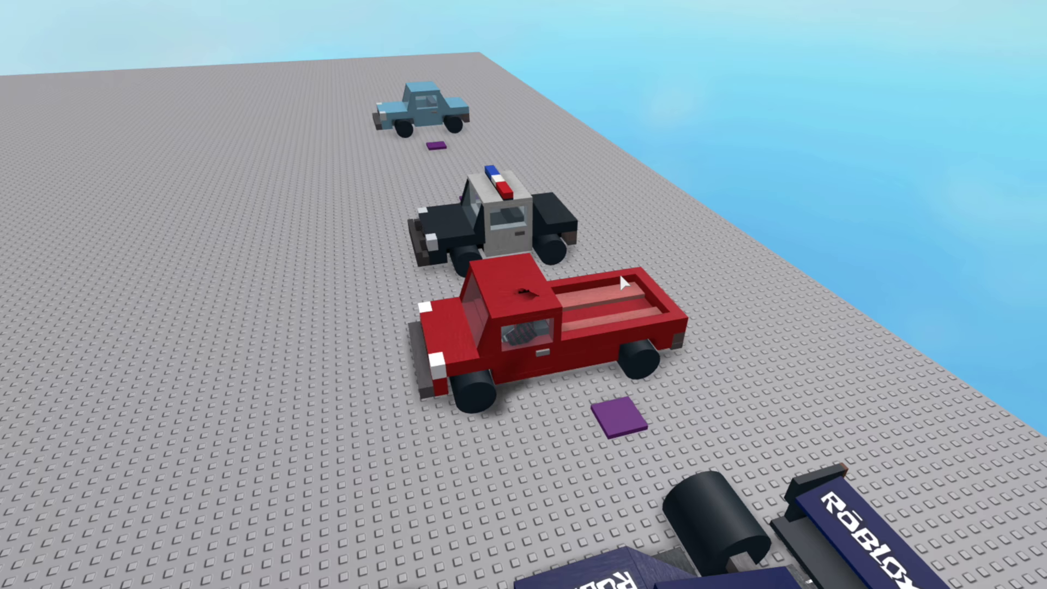
key(w)
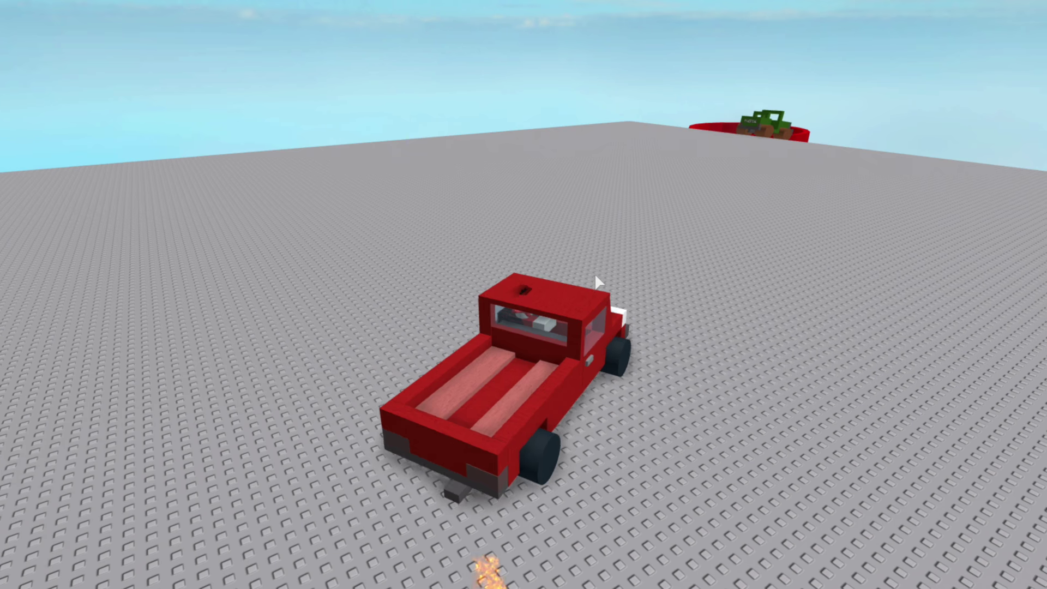
key(d)
key(a)
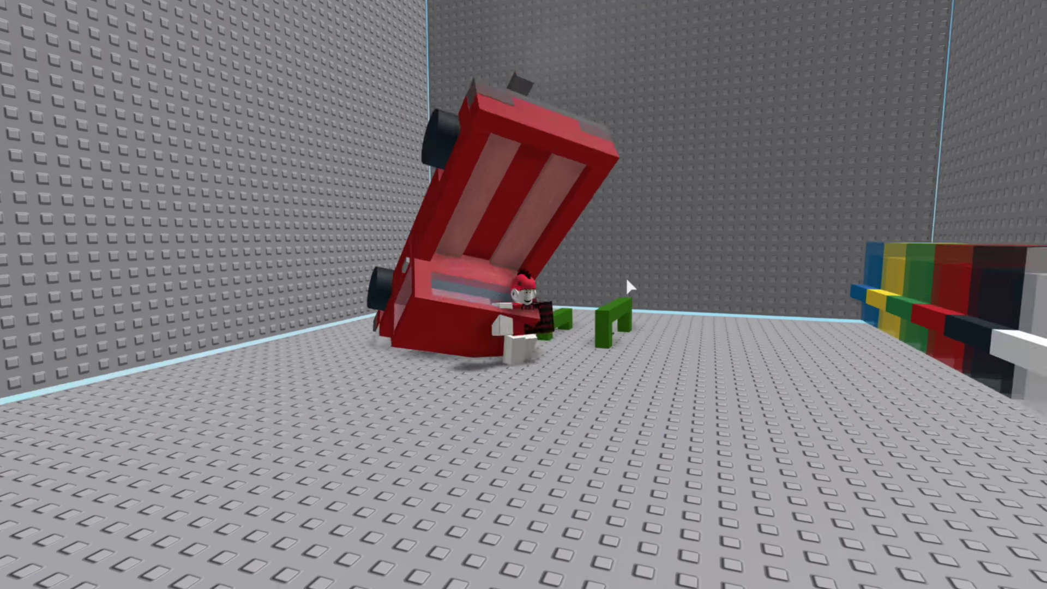
- Leave the overturned red pickup truck and walk away from it across the walled room
key(d)
key(a)
right_drag(627, 279, 625, 282)
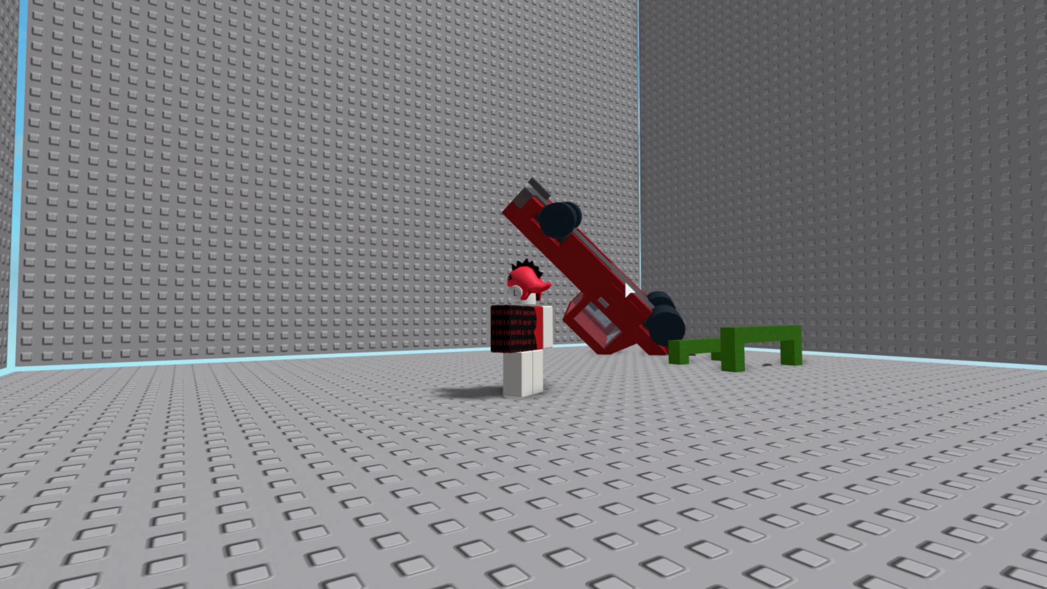
key(a)
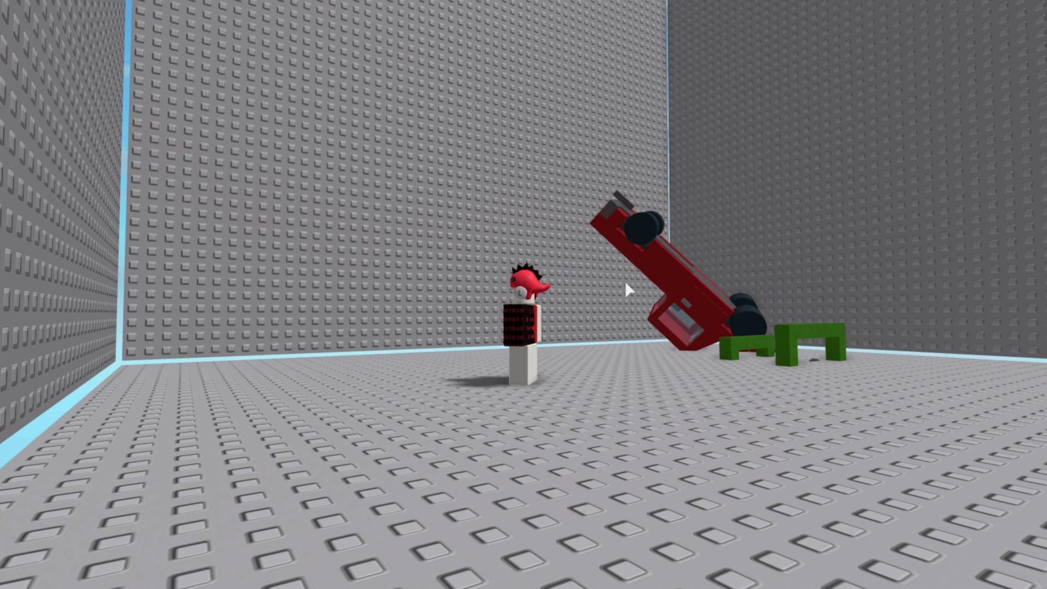
- Run and jump around the walled room and over the pale yellow stepped slabs in its corner
mouse_move(626, 282)
right_down()
mouse_move(659, 338)
mouse_move(664, 280)
mouse_move(640, 271)
right_up()
key(s)
key(d)
key(w)
key(s)
key(space)
key(a)
key(d)
key(a)
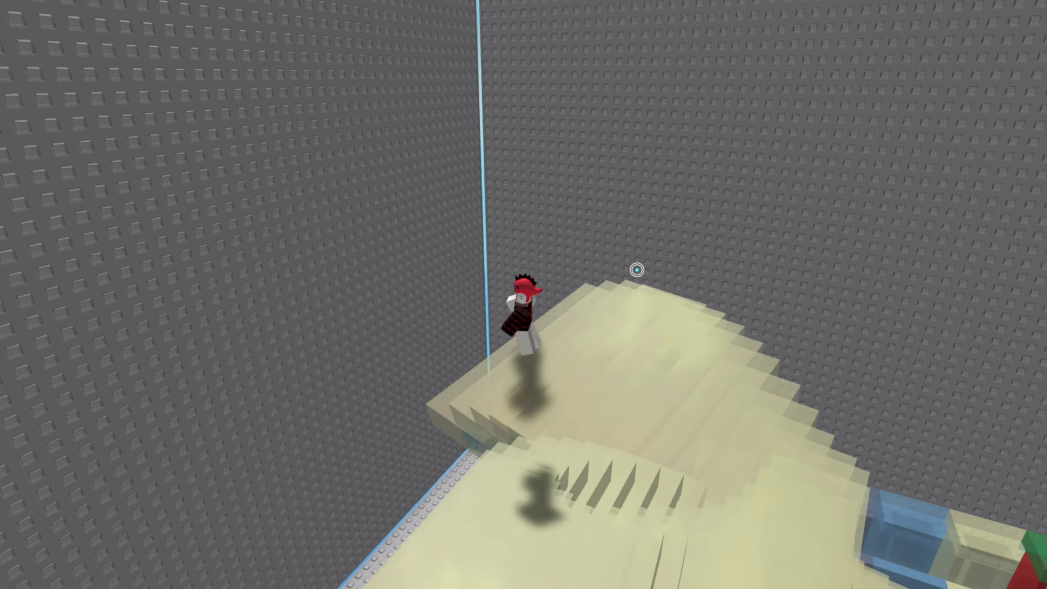
key(s)
key(w)
- Reset the character to return to the spawn pad
key(Escape)
key(r)
key(Return)
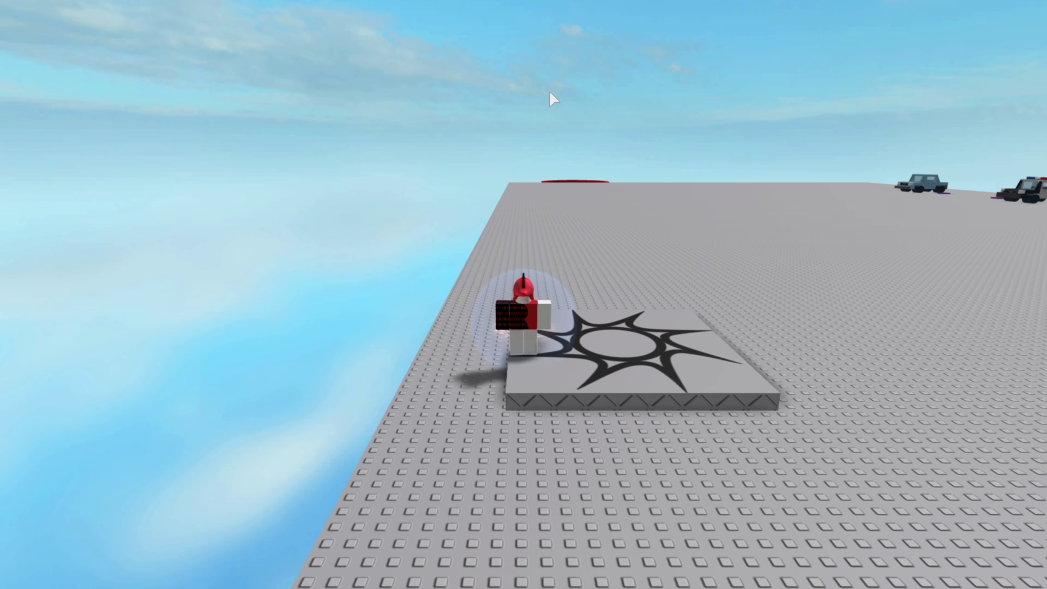
- Run from the spawn pad to the parked vehicles and get into the dark blue race car
key(w)
right_drag(637, 250, 658, 274)
right_drag(551, 254, 550, 253)
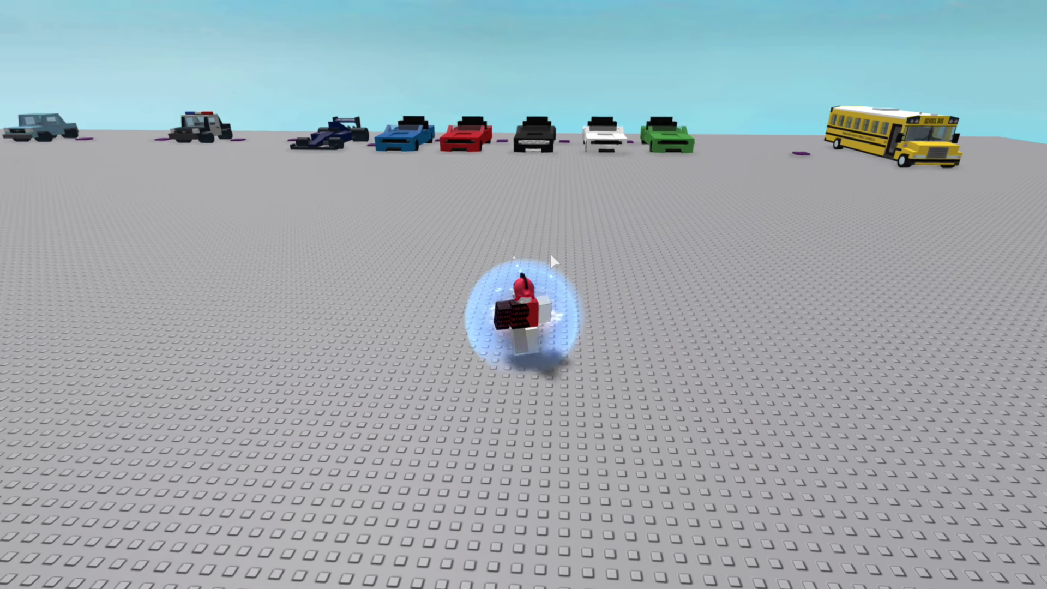
key(w)
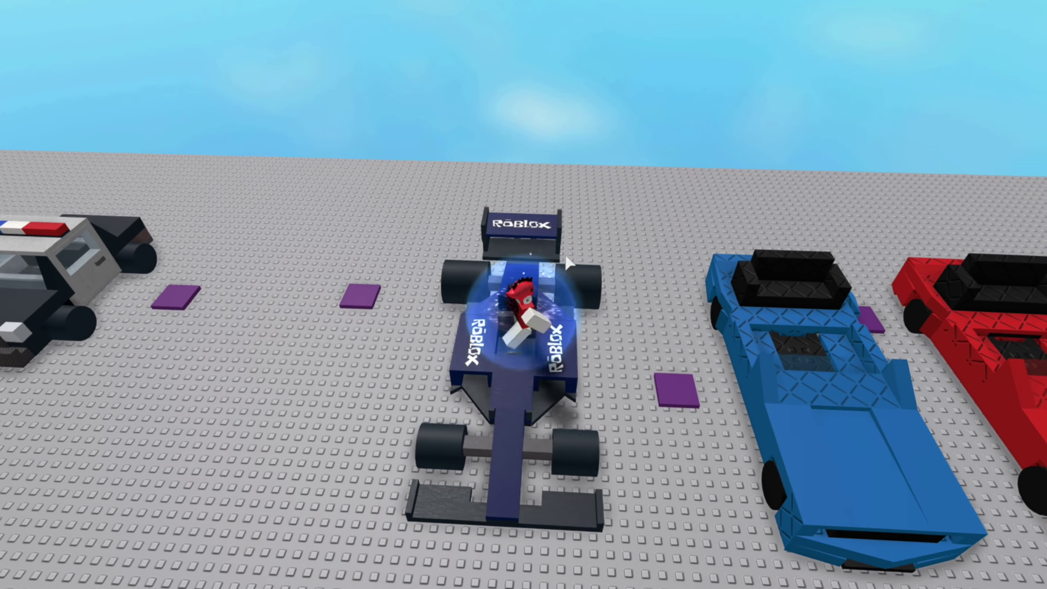
- Drive the race car out of the parking row and view it side-on in front of the parked convertibles
key(w)
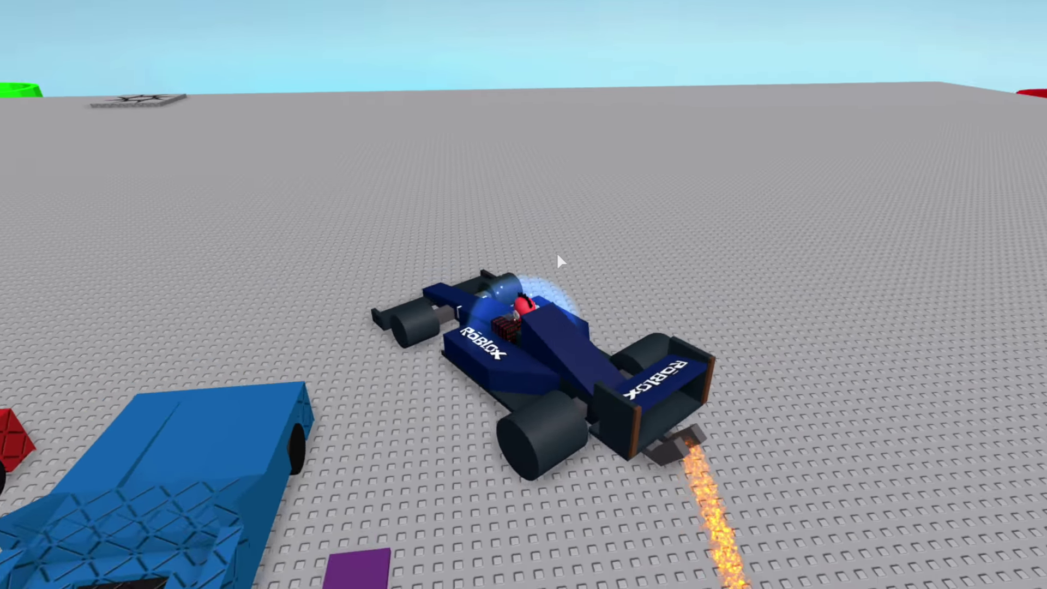
key(a)
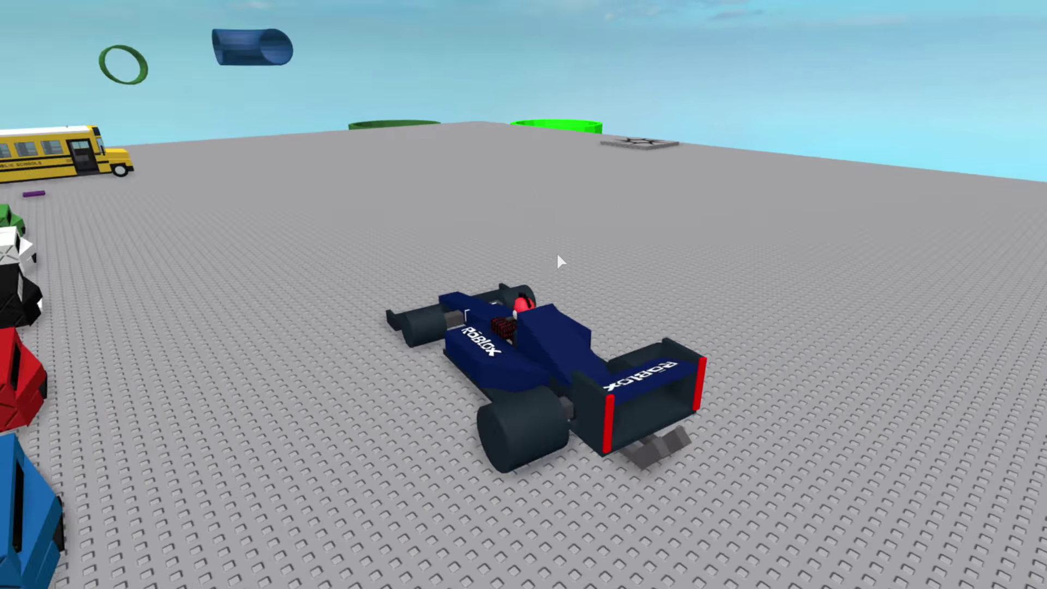
right_drag(557, 255, 557, 254)
right_drag(661, 255, 661, 255)
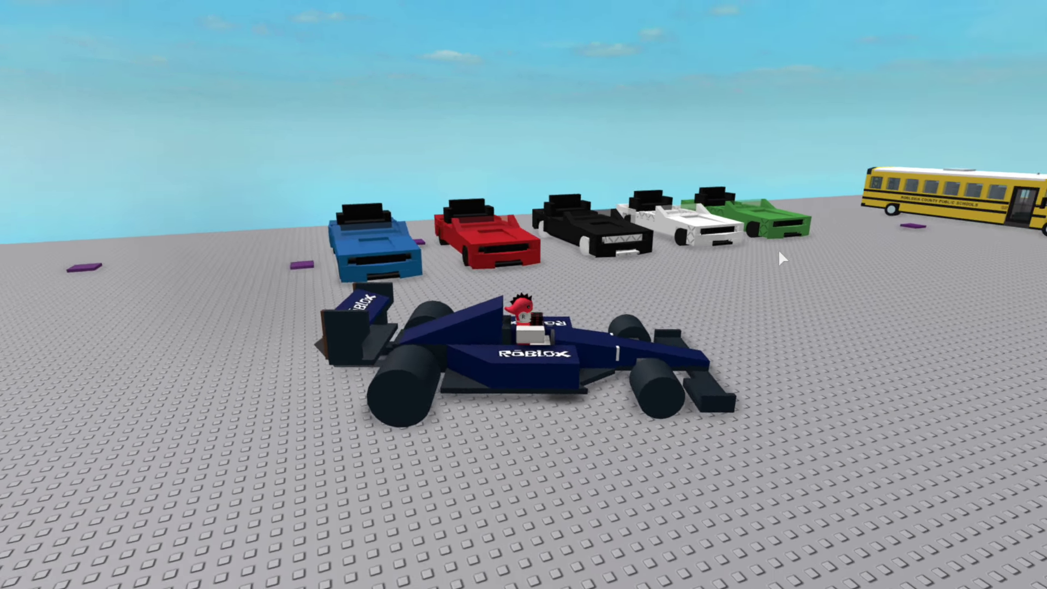
- Drive the race car past the parked convertibles and turn it away from the row
key(w)
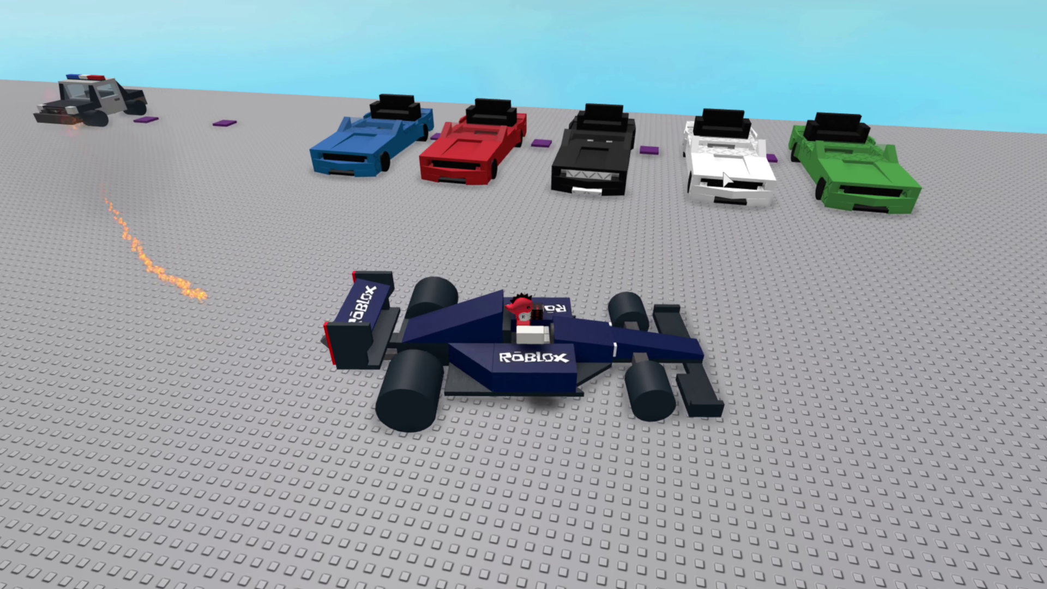
key(w)
key(d)
right_drag(761, 184, 722, 202)
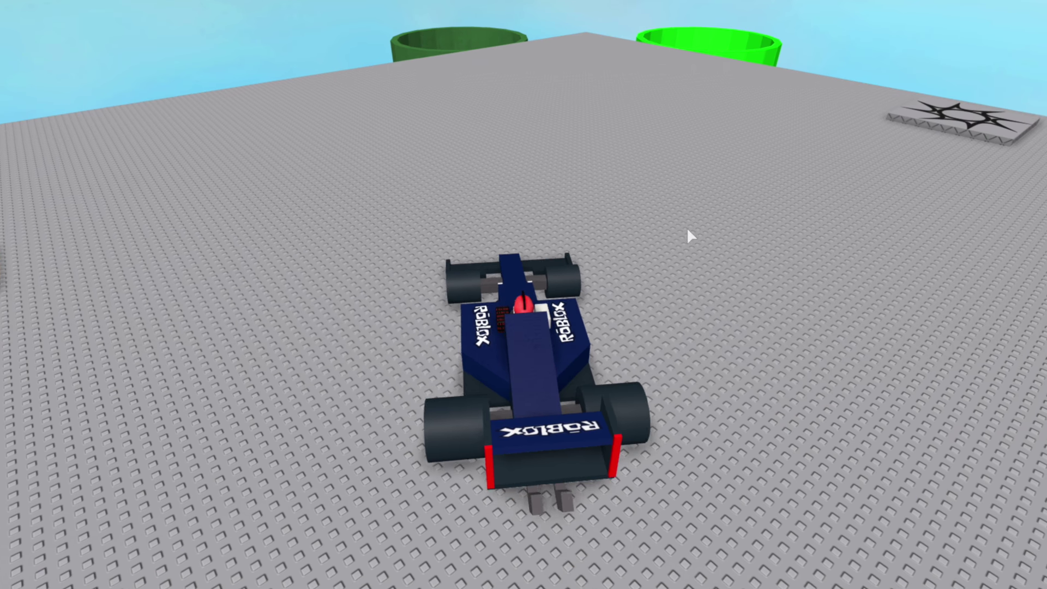
- Drive the race car across the platform to the far corner and down into a green pipe
key(w)
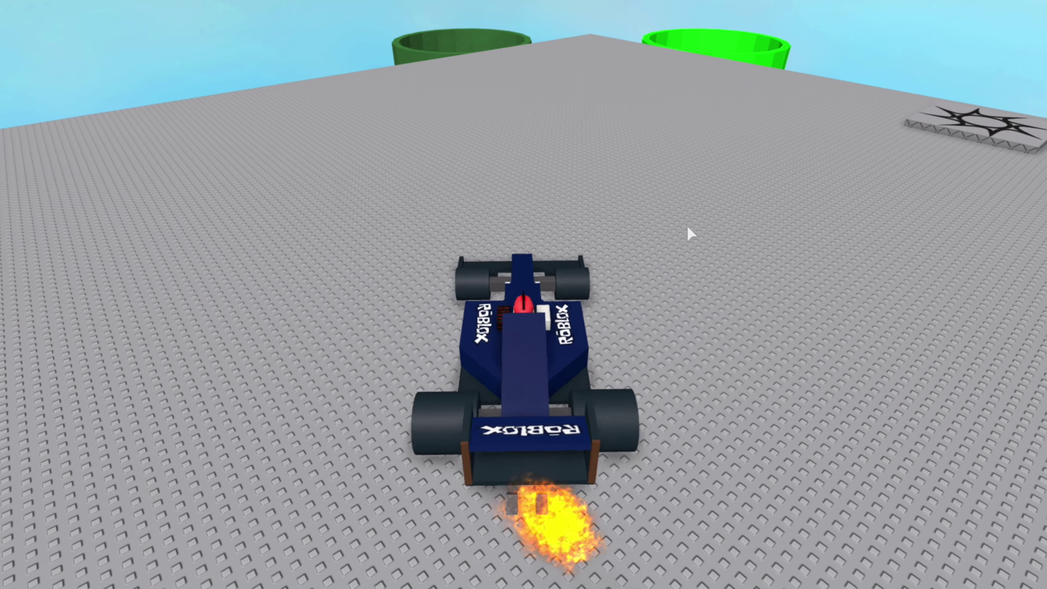
key(d)
key(s)
key(a)
key(w)
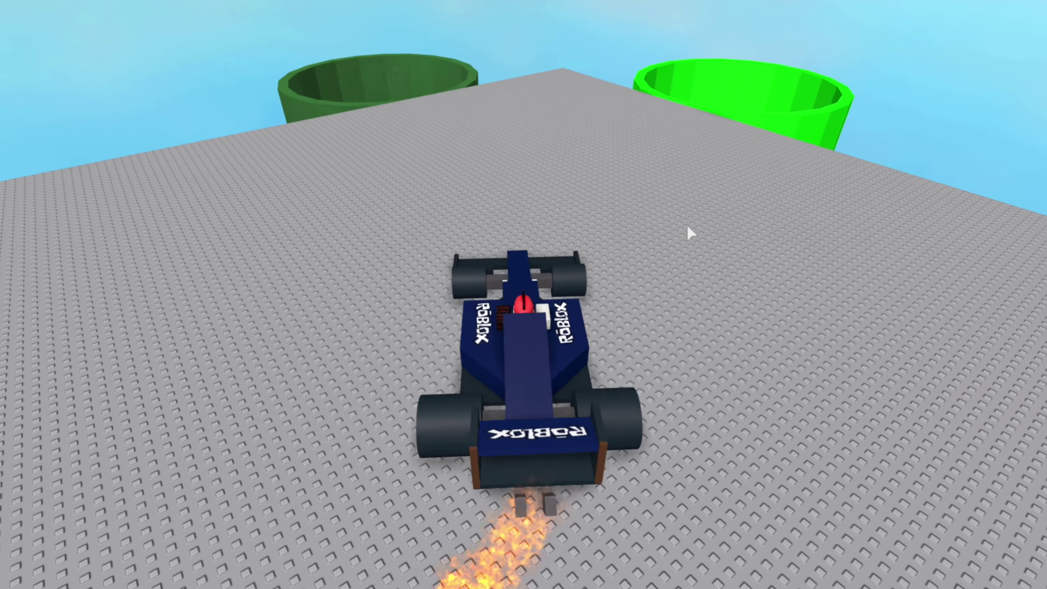
key(w)
key(d)
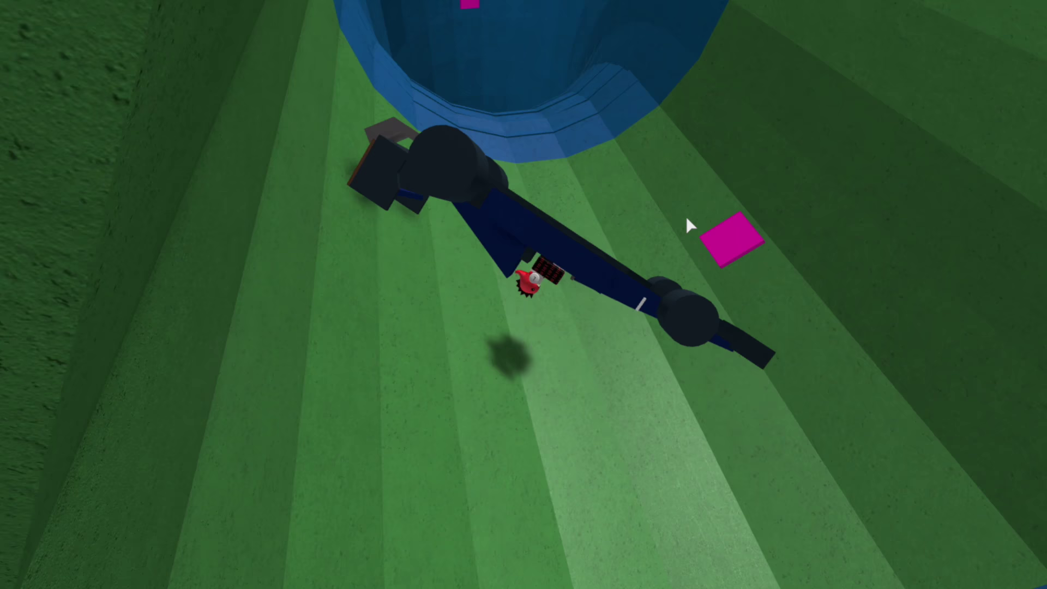
- Get out of the stuck race car inside the pipe and walk beside it on the green section
key(w)
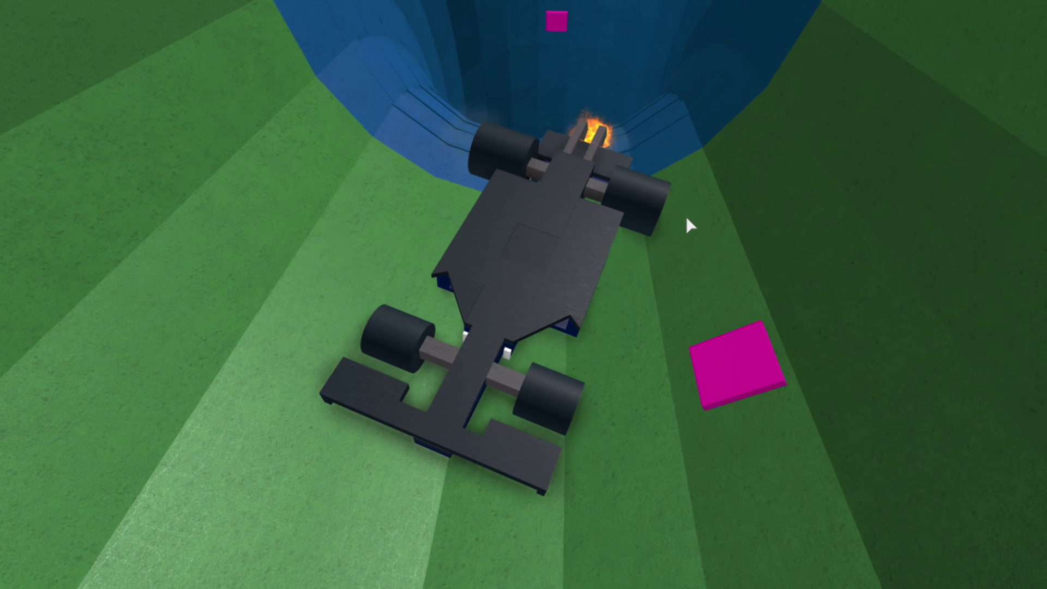
key(space)
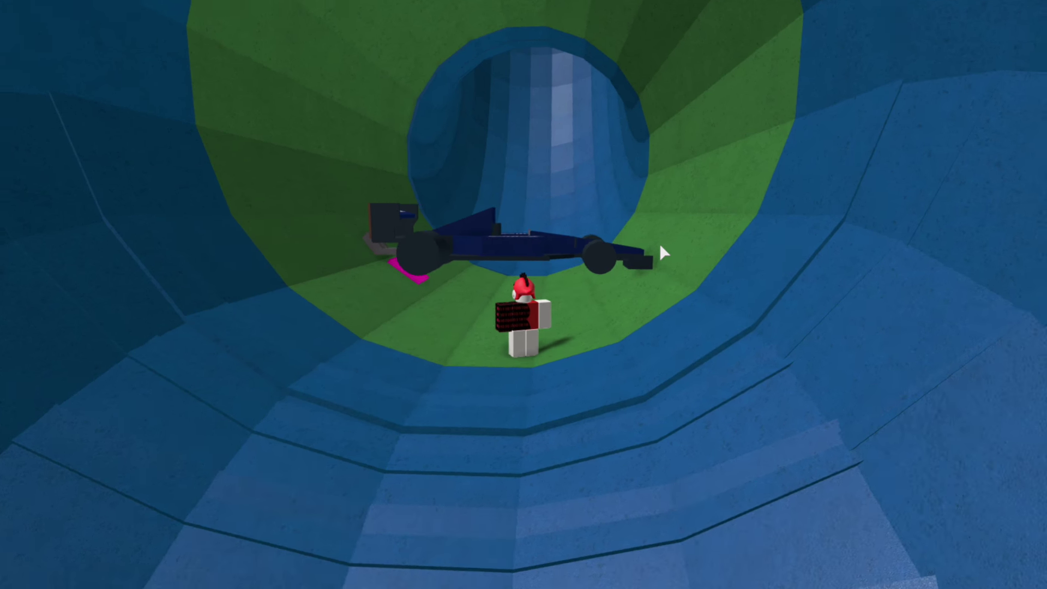
key(a)
key(s)
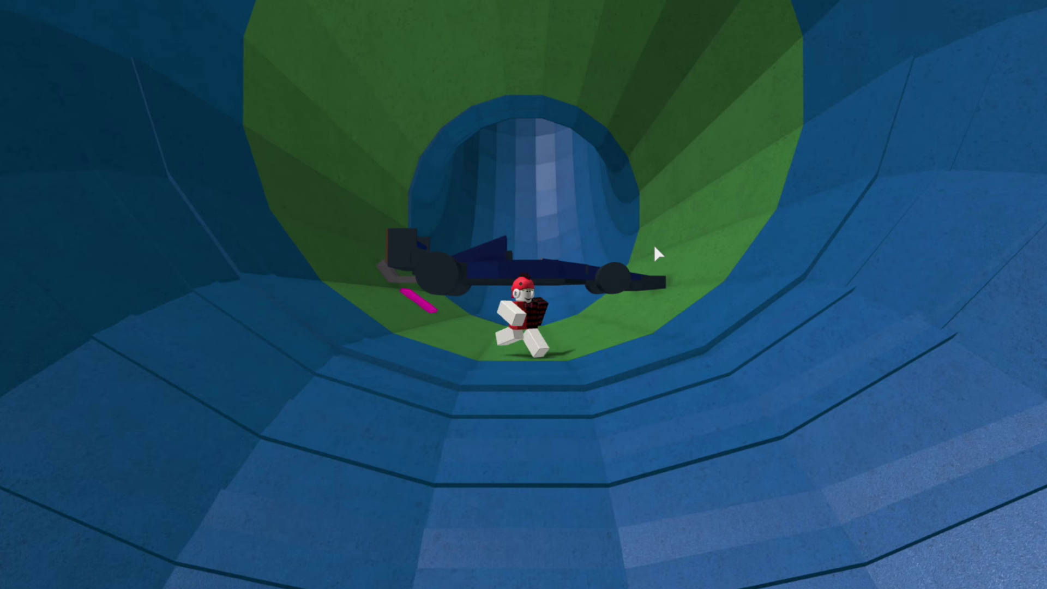
key(w)
right_drag(654, 247, 654, 247)
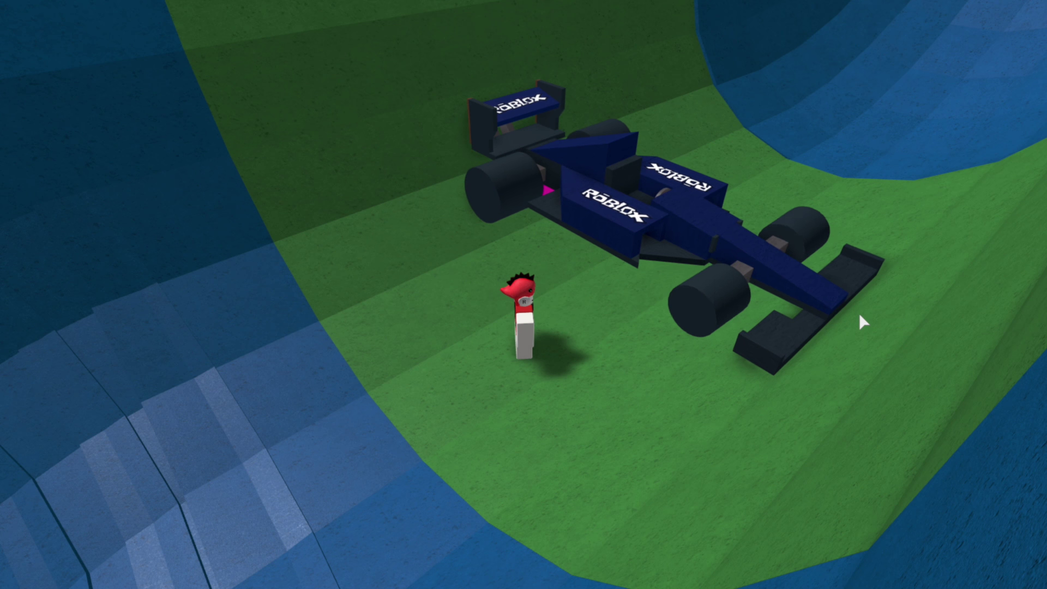
right_drag(682, 321, 682, 321)
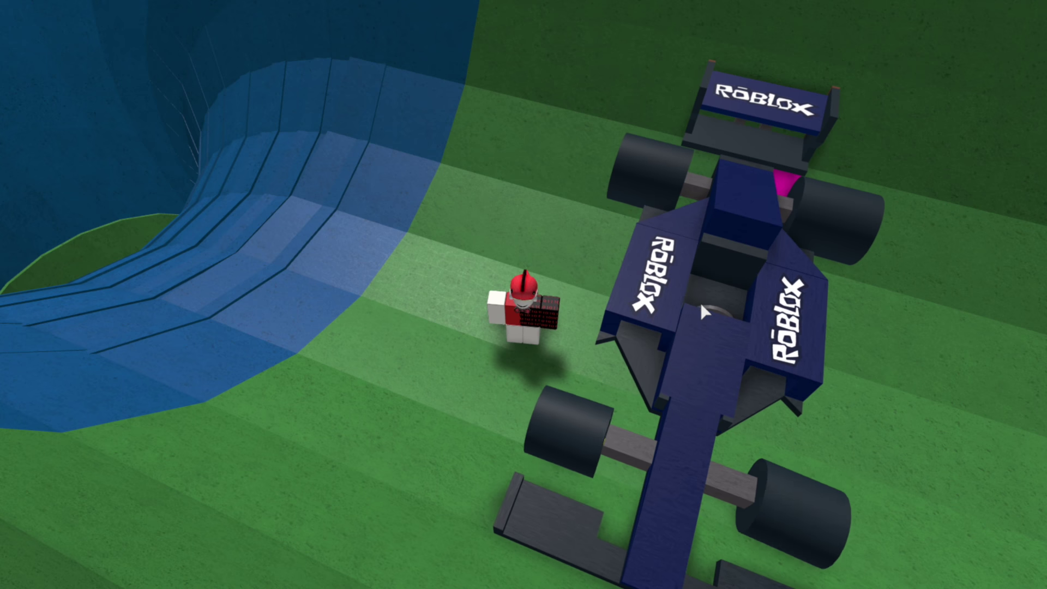
right_drag(624, 406, 625, 406)
- Slide on foot through the blue and green pipe sections down to the pipe's exit
key(space)
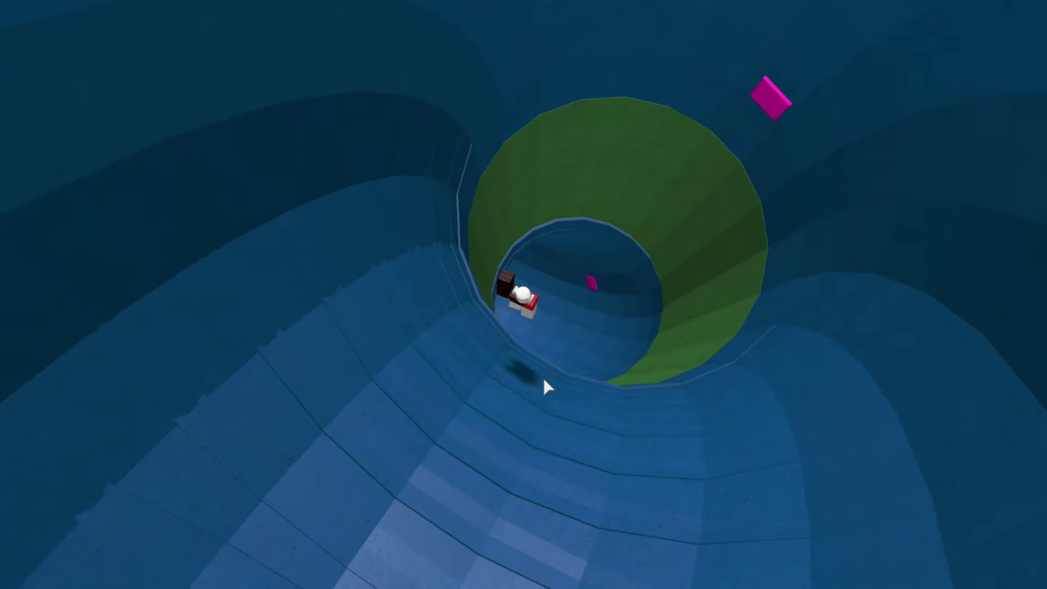
key(shift)
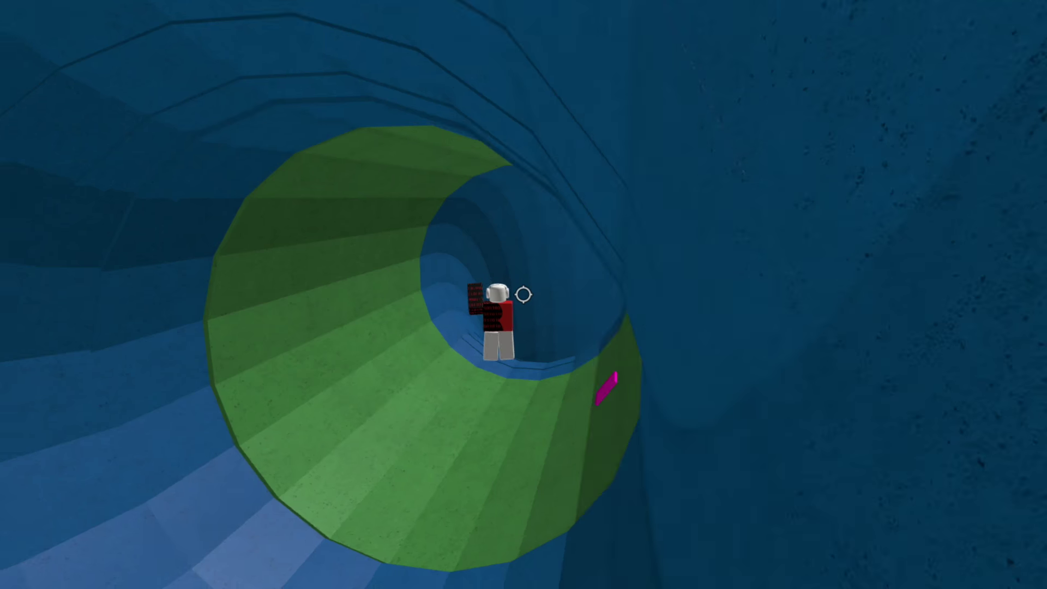
key(shift)
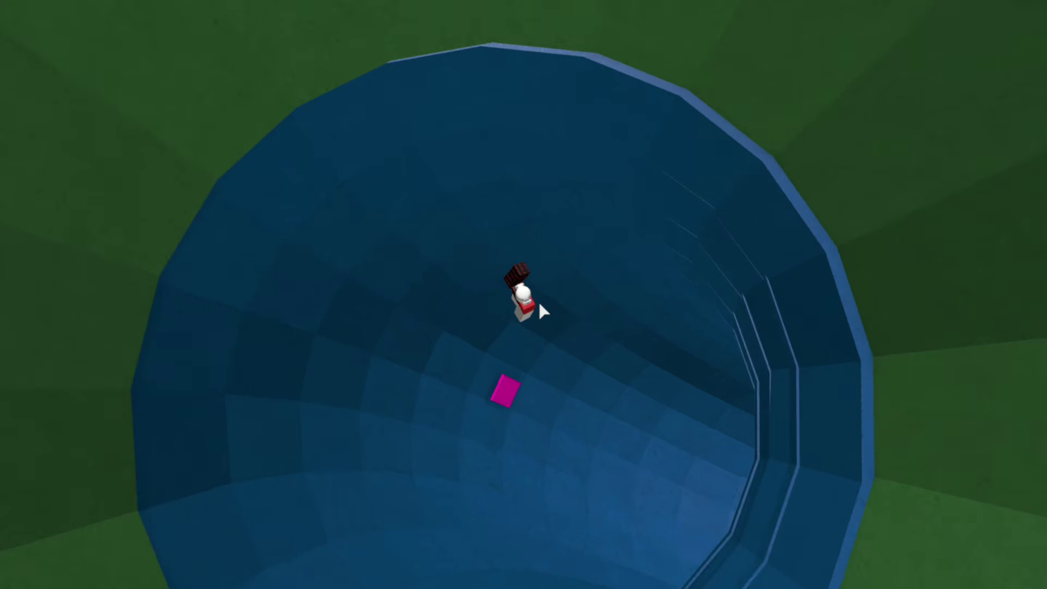
key(w)
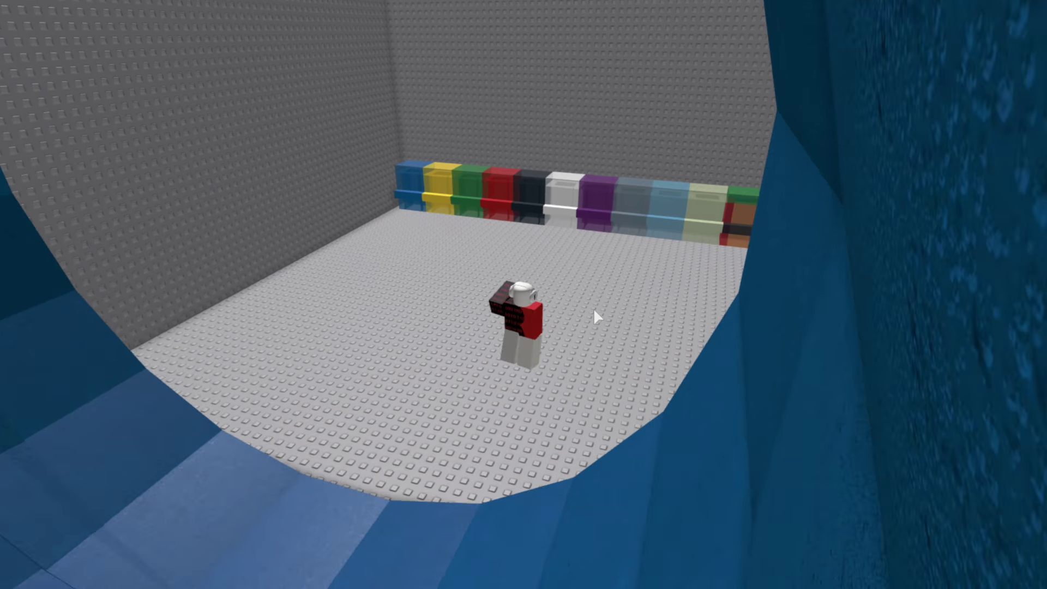
- Run out onto the studded floor of the walled room and turn the character around near the blue pipe opening
right_drag(595, 310, 634, 312)
key(s)
key(w)
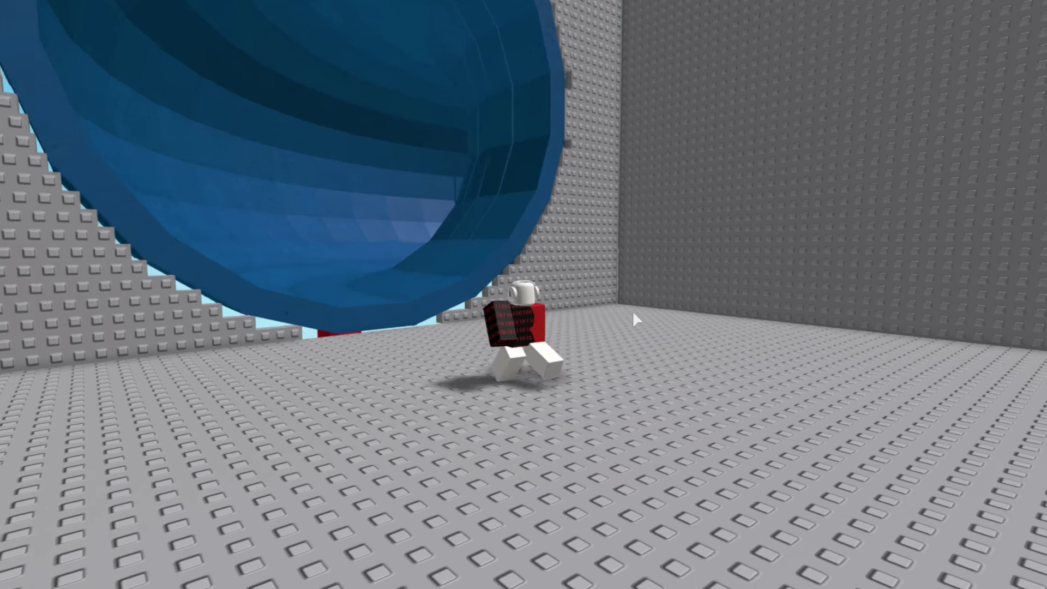
key(s)
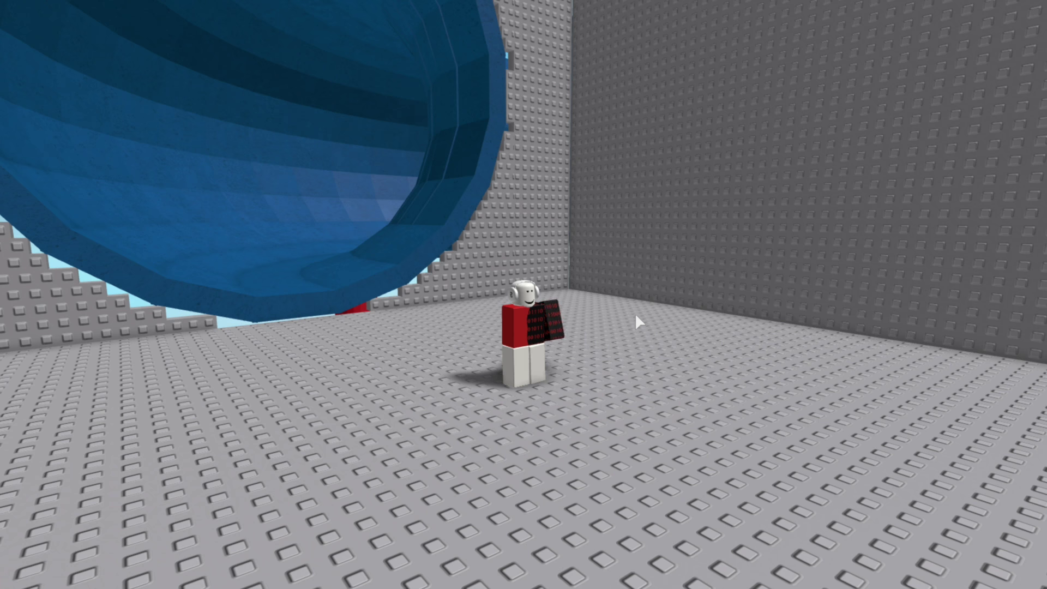
key(s)
key(a)
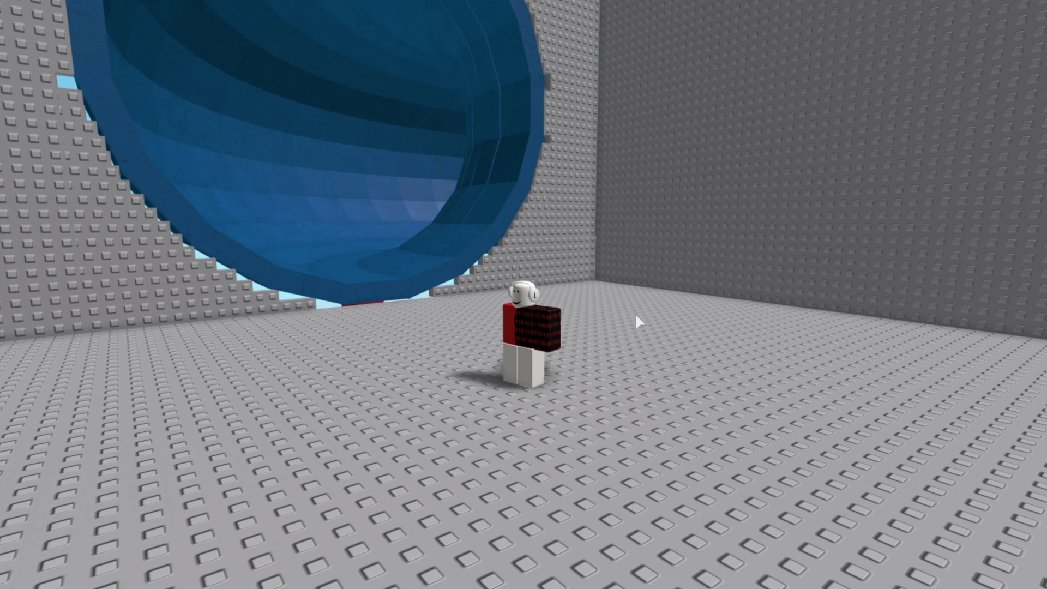
- Leave Pipe Slide! and create a new Baseplate place in Roblox Studio, ignoring the auto-recovered file
key(Escape)
key(l)
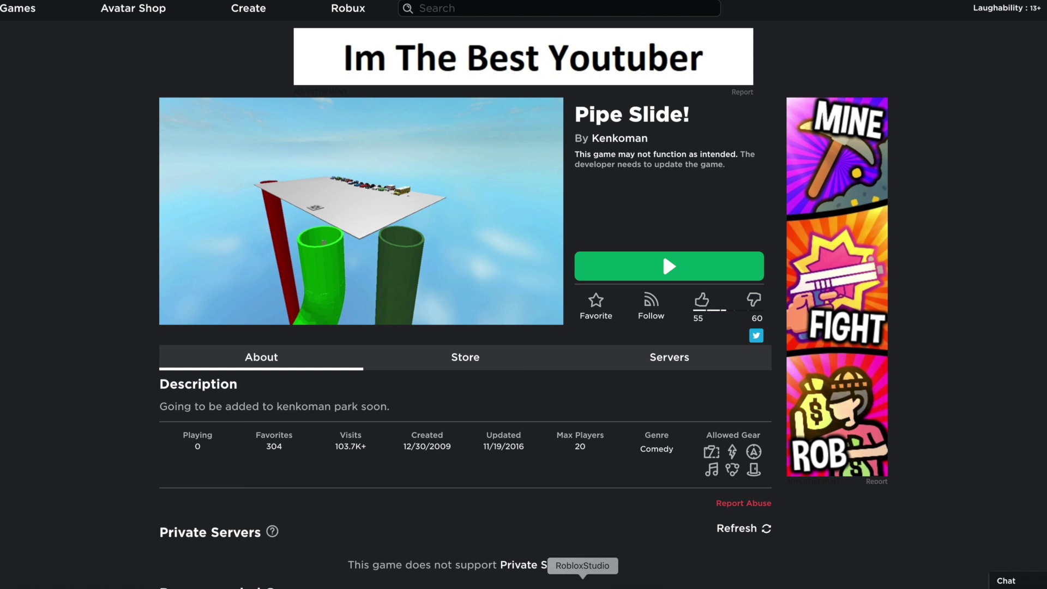
click(579, 584)
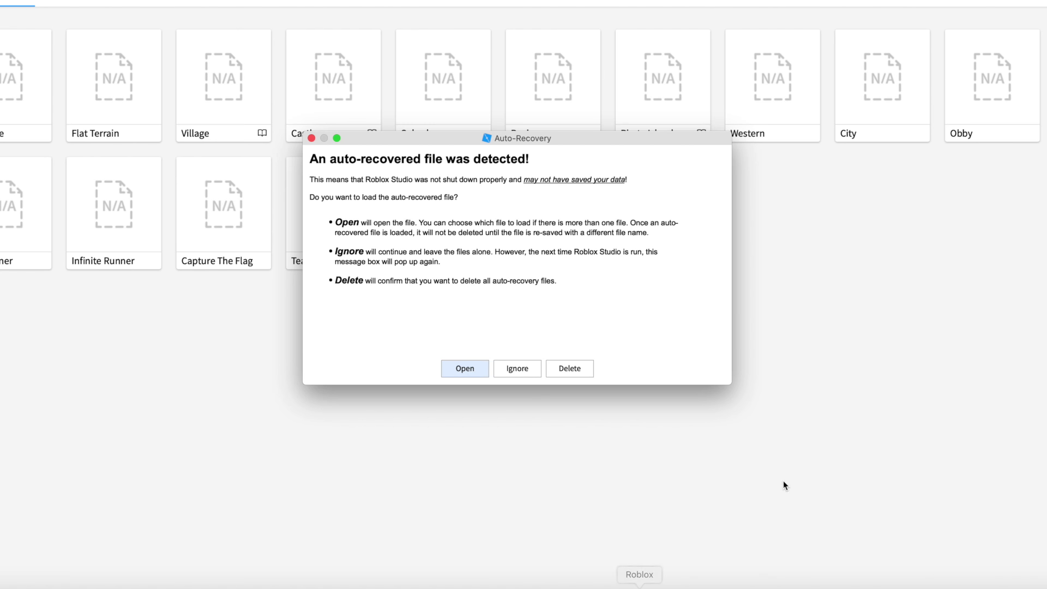
click(512, 368)
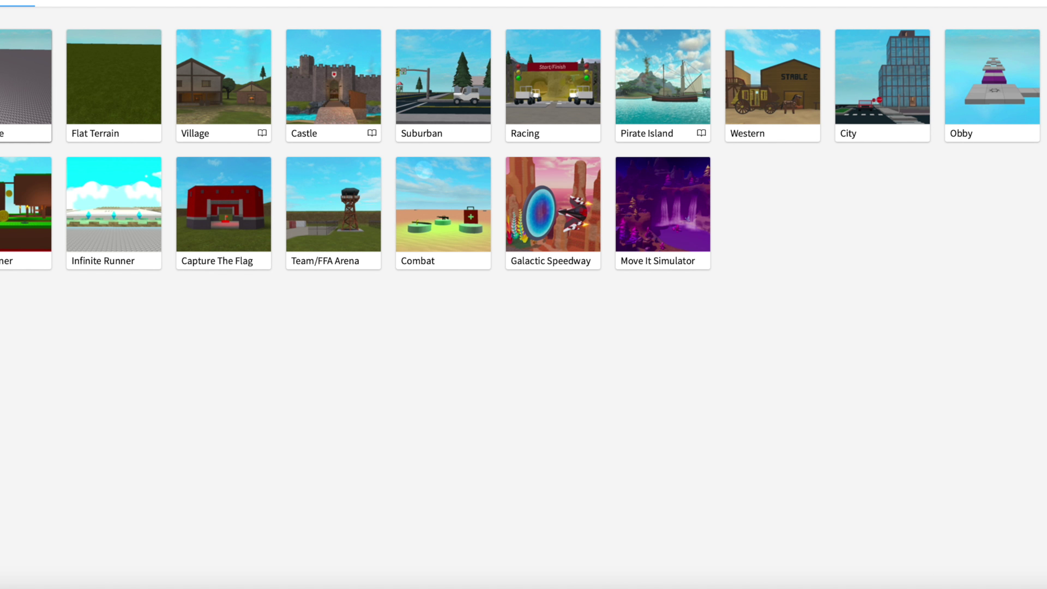
click(11, 82)
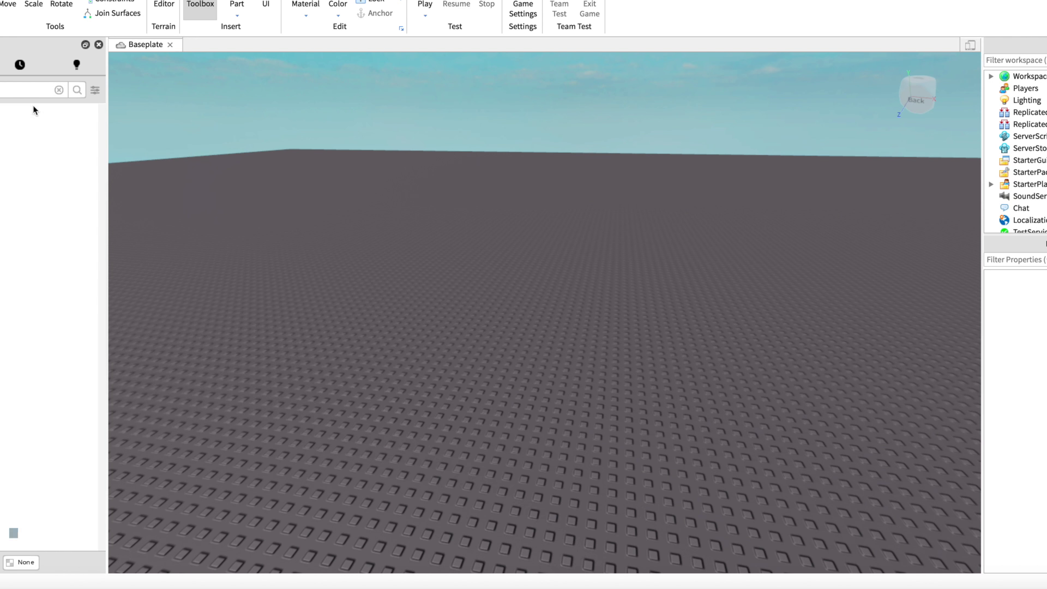
- Try out a bent pipe model from the toolbox and delete it
right_drag(143, 126, 153, 116)
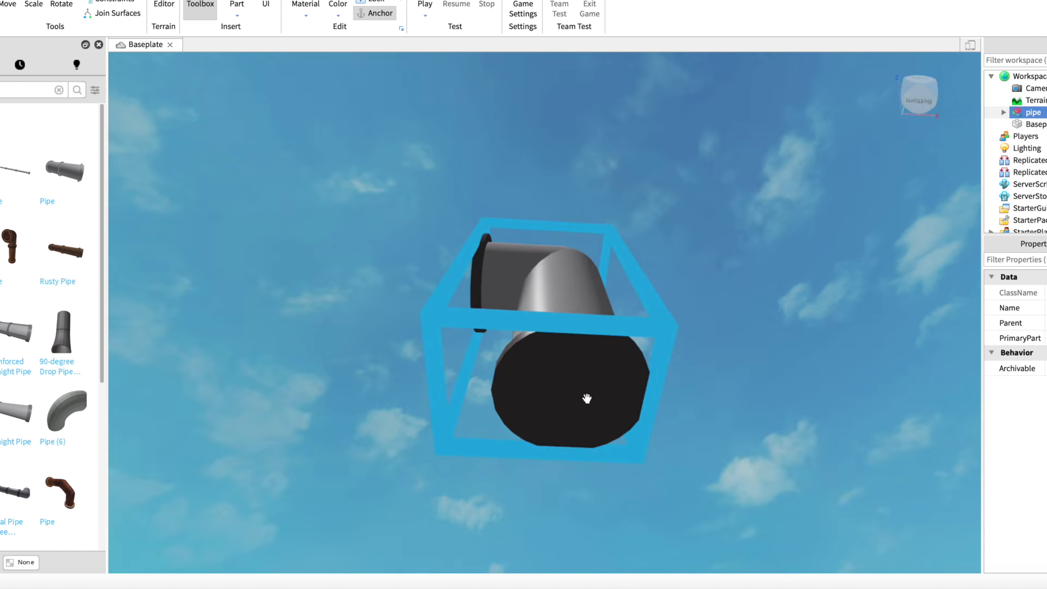
right_drag(585, 397, 587, 406)
key(Delete)
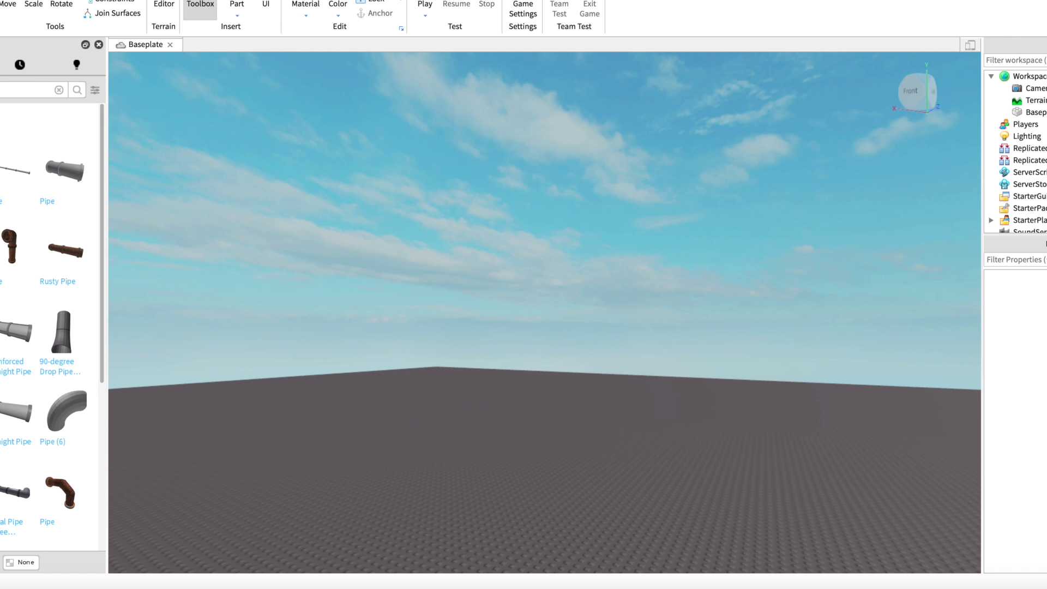
- Insert a straight hollow pipe from the toolbox and move it outward past the baseplate's edge
key(w)
right_drag(416, 346, 449, 374)
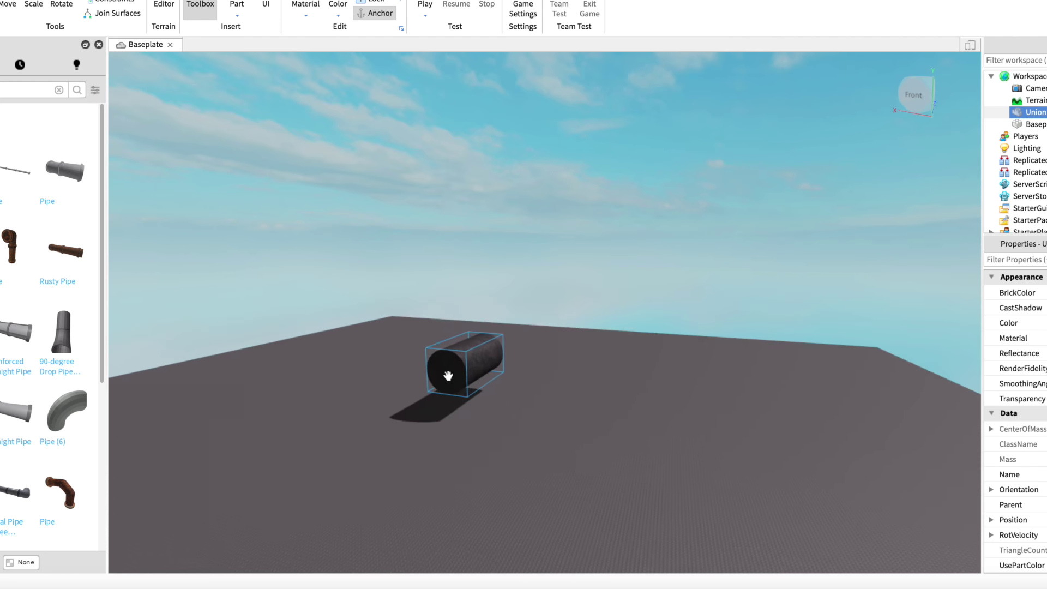
key(a)
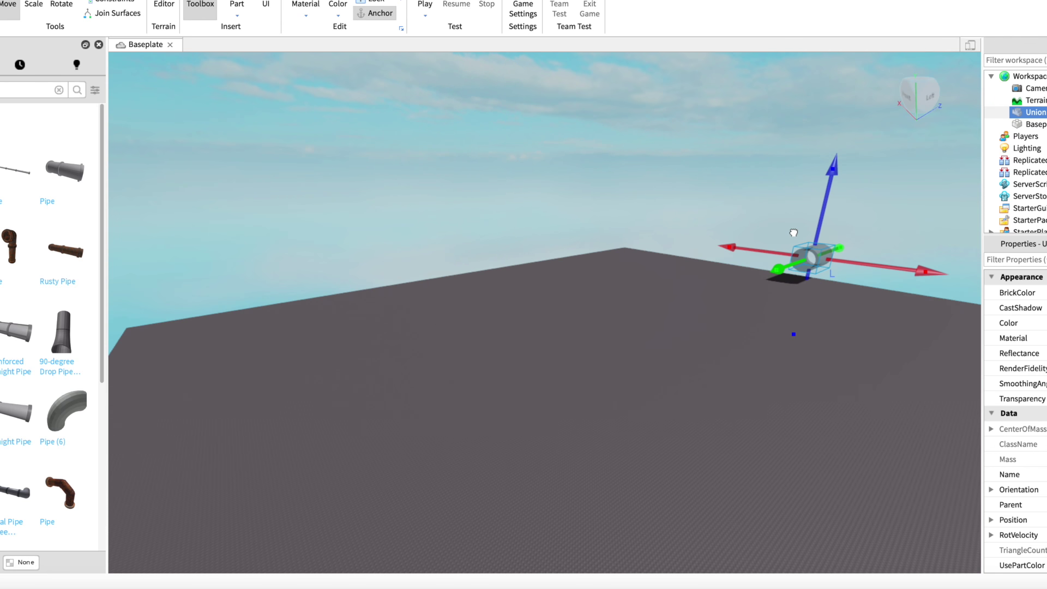
scroll(838, 278, up, 5)
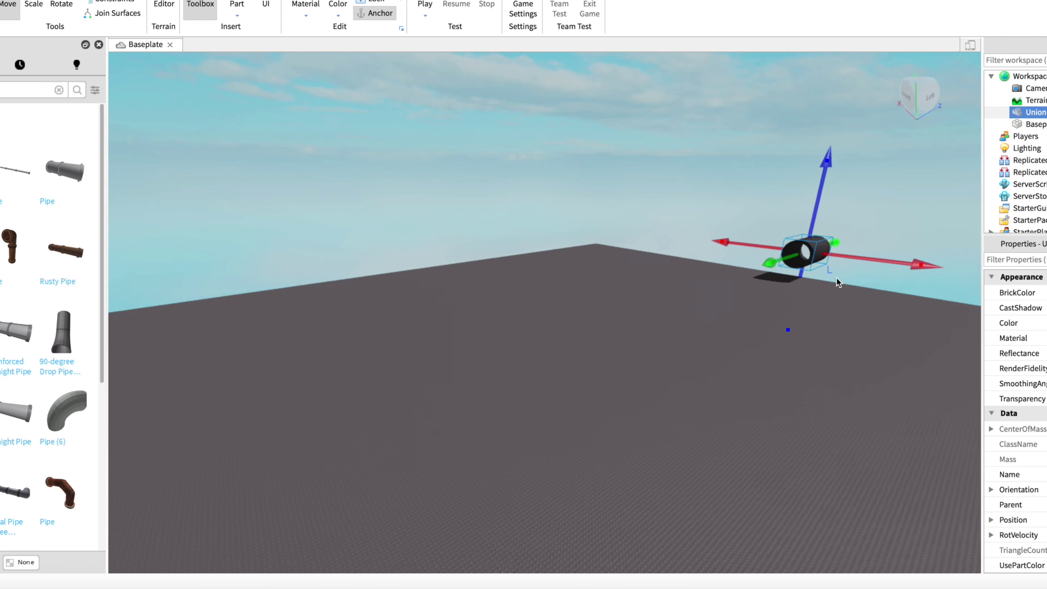
key(w)
right_drag(838, 276, 766, 275)
key(s)
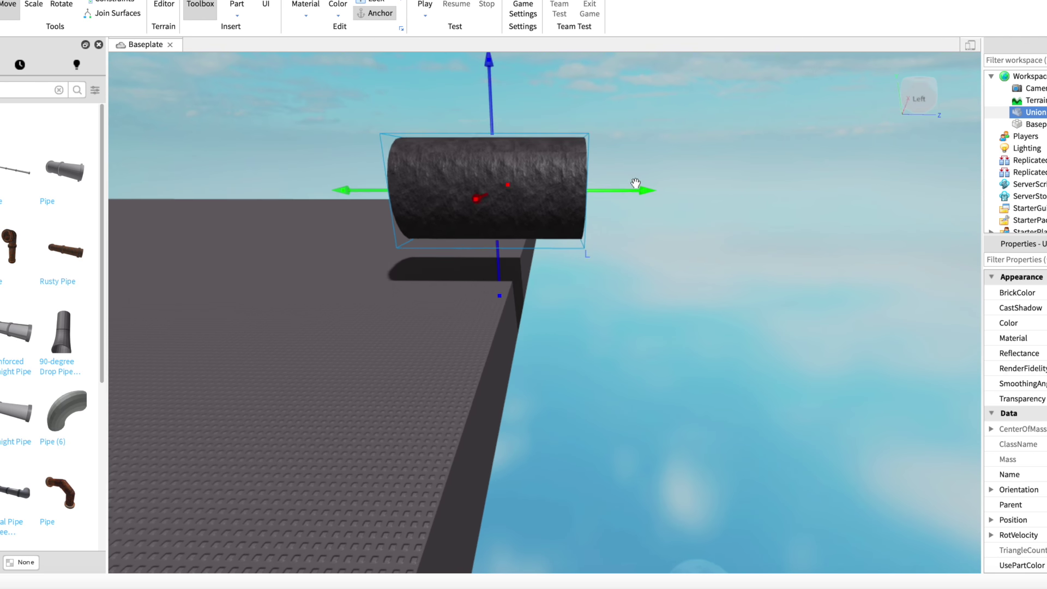
drag(636, 184, 771, 187)
- Rotate the pipe upright and lower it beside the baseplate's edge so its opening sits below the surface
key(ctrl+4)
drag(591, 203, 541, 231)
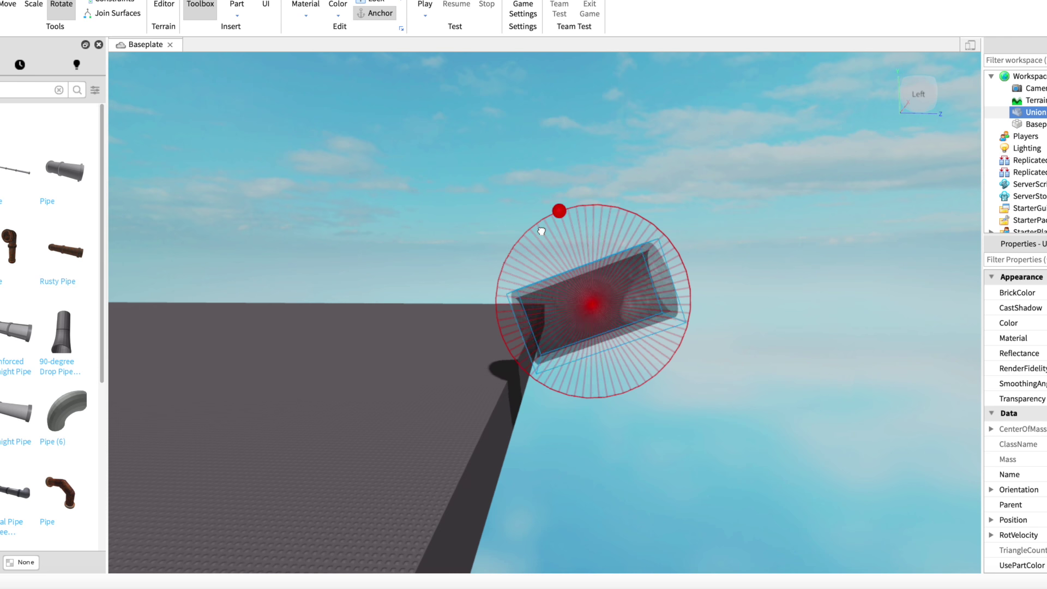
key(ctrl+2)
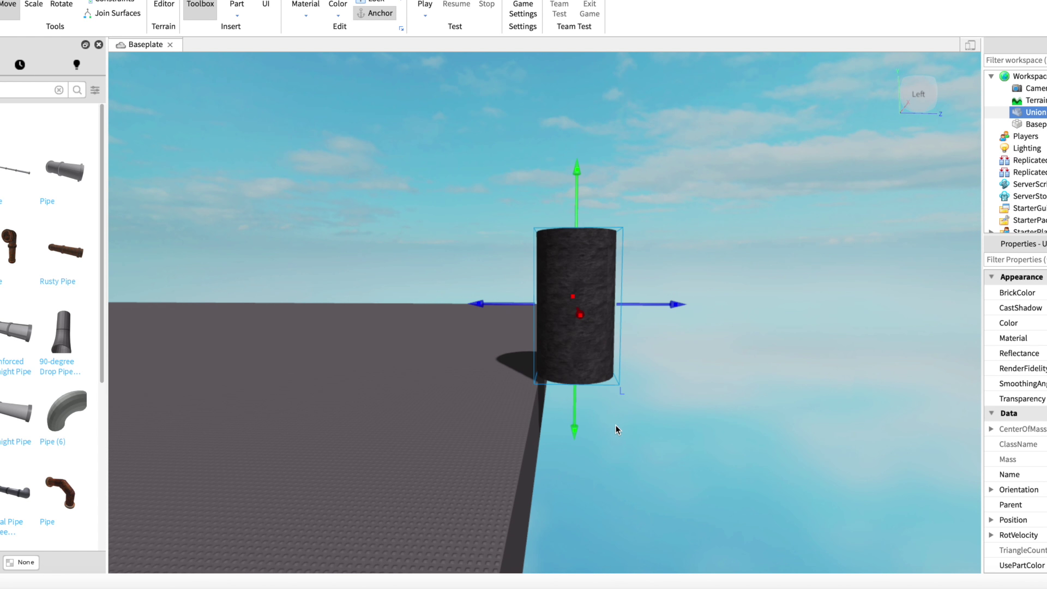
drag(597, 519, 611, 549)
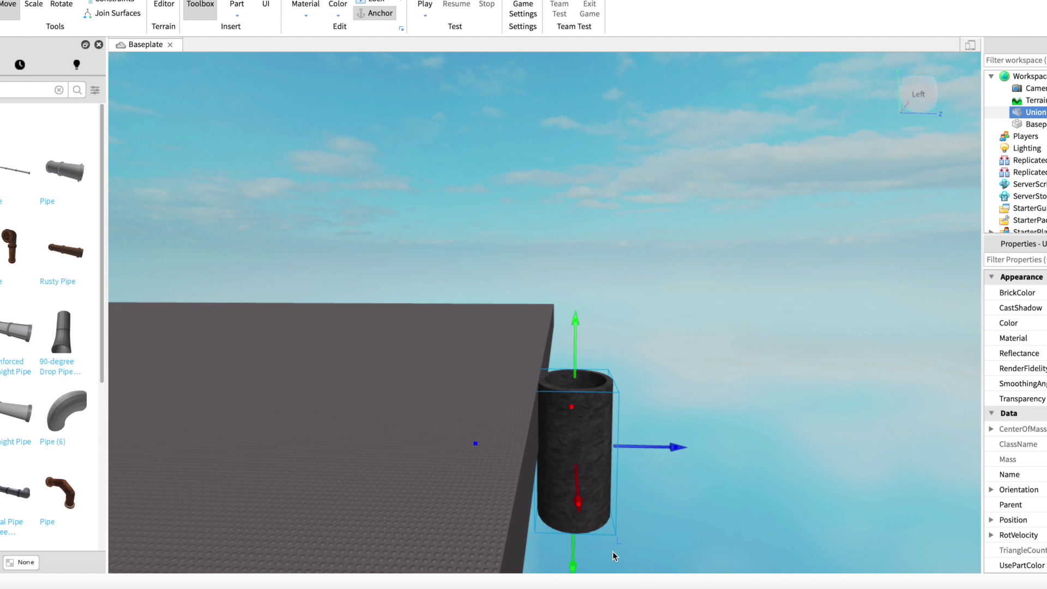
- Scale the upright pipe up into a giant wide pipe hanging below the baseplate
click(642, 307)
right_drag(642, 307, 634, 294)
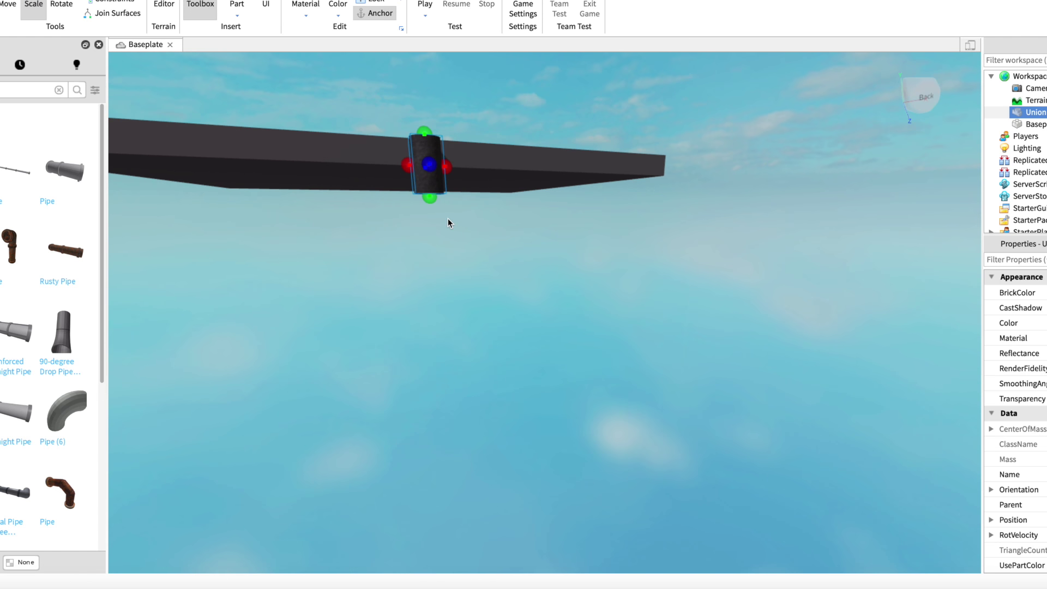
drag(432, 195, 638, 578)
key(s)
key(a)
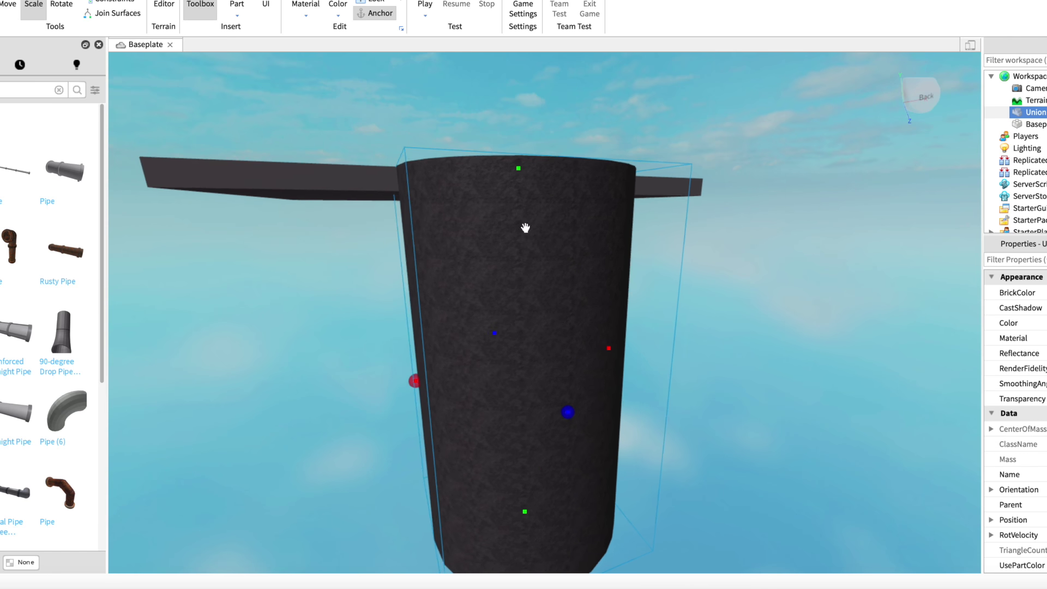
right_drag(526, 226, 573, 339)
key(s)
shift+drag(531, 401, 549, 502)
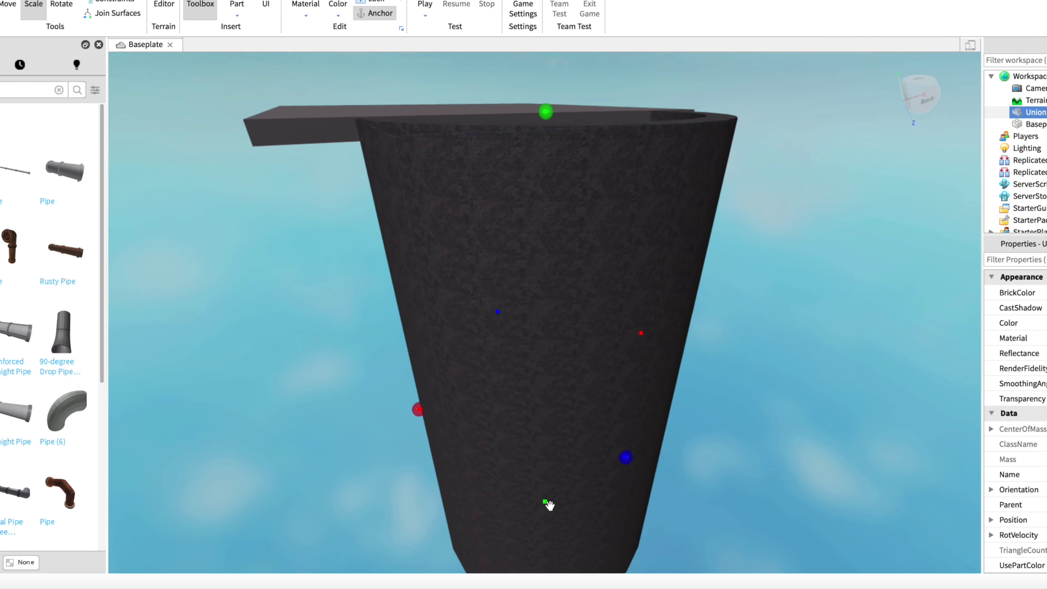
- Move the enlarged pipe so its rim meets the baseplate's edge, and deselect it
click(863, 284)
click(523, 219)
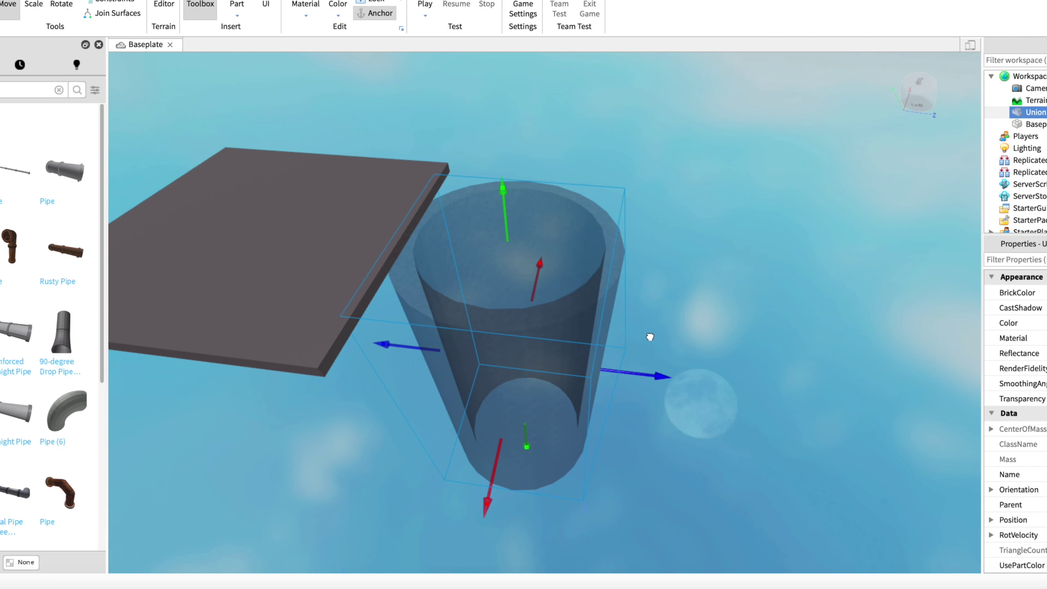
click(685, 306)
scroll(679, 301, up, 5)
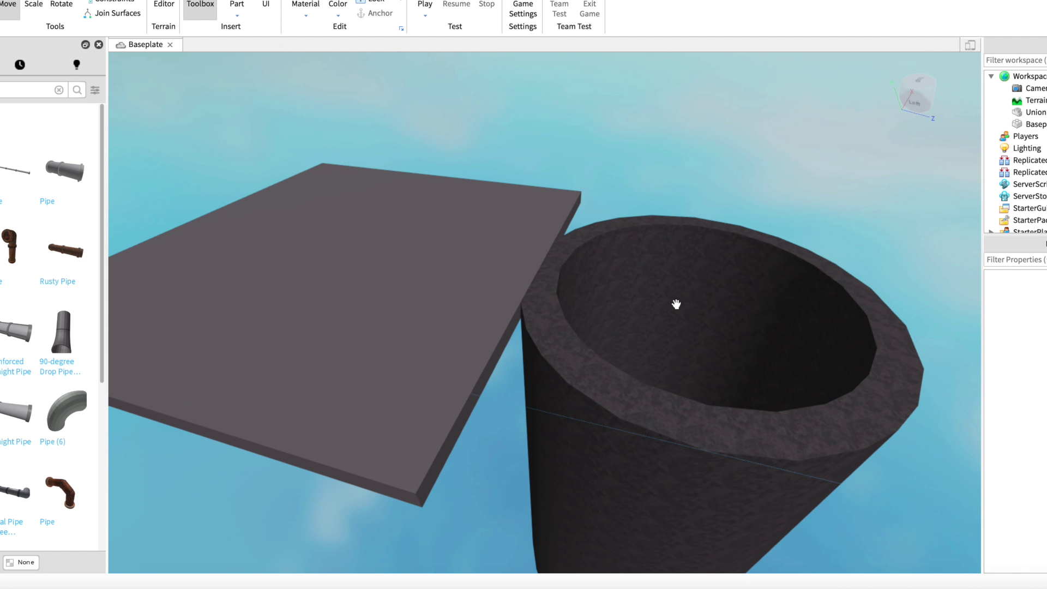
- Search the toolbox for cars and insert a Lamborghini model onto the baseplate
key(w)
key(a)
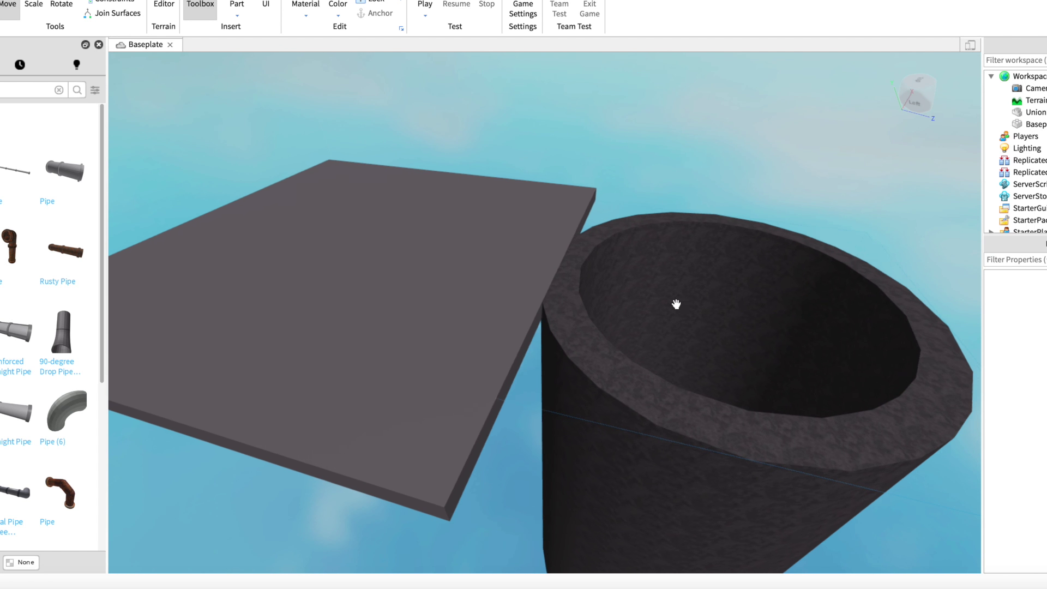
key(w)
key(a)
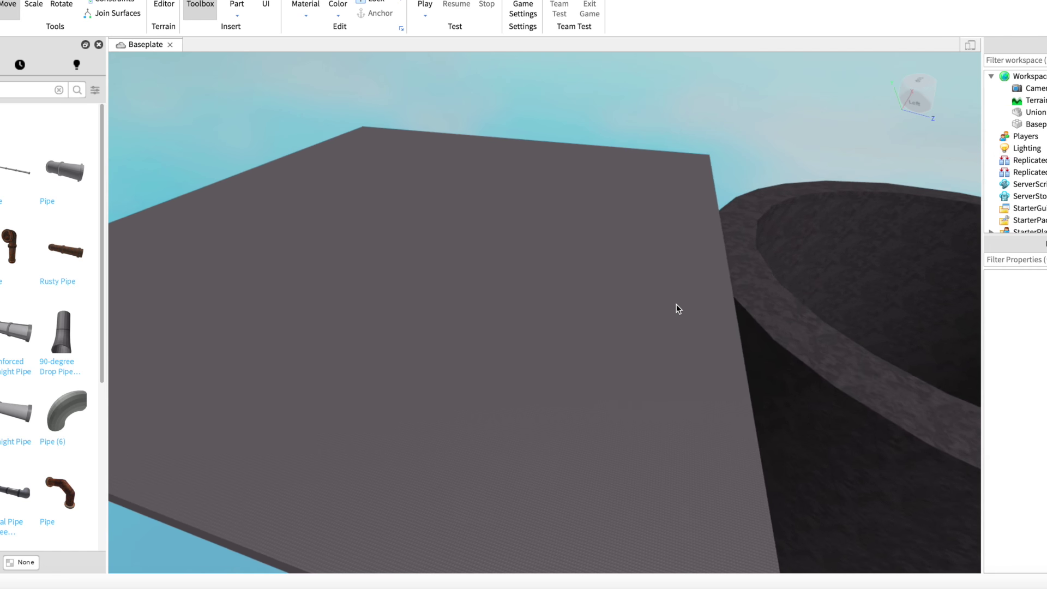
click(22, 90)
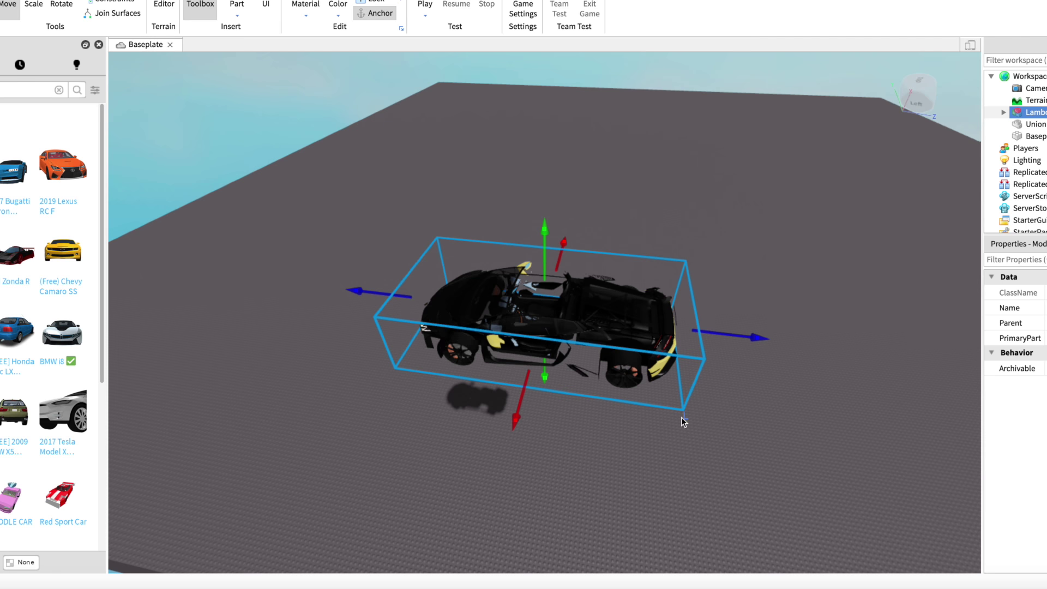
right_drag(682, 417, 682, 416)
key(s)
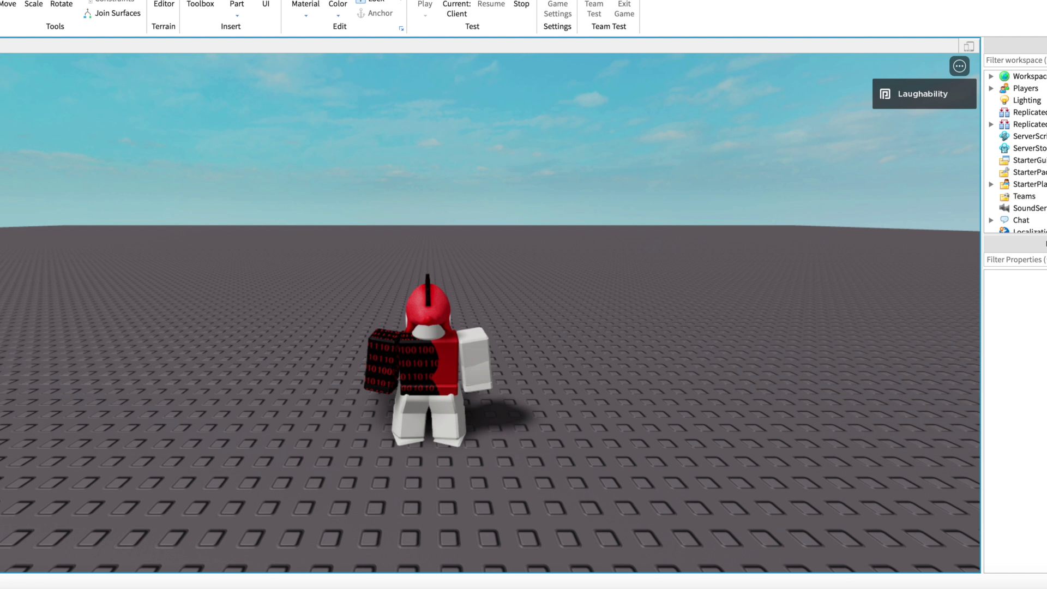
- Playtest the place and run the avatar across the baseplate to get into the yellow Lamborghini
right_drag(409, 312, 409, 312)
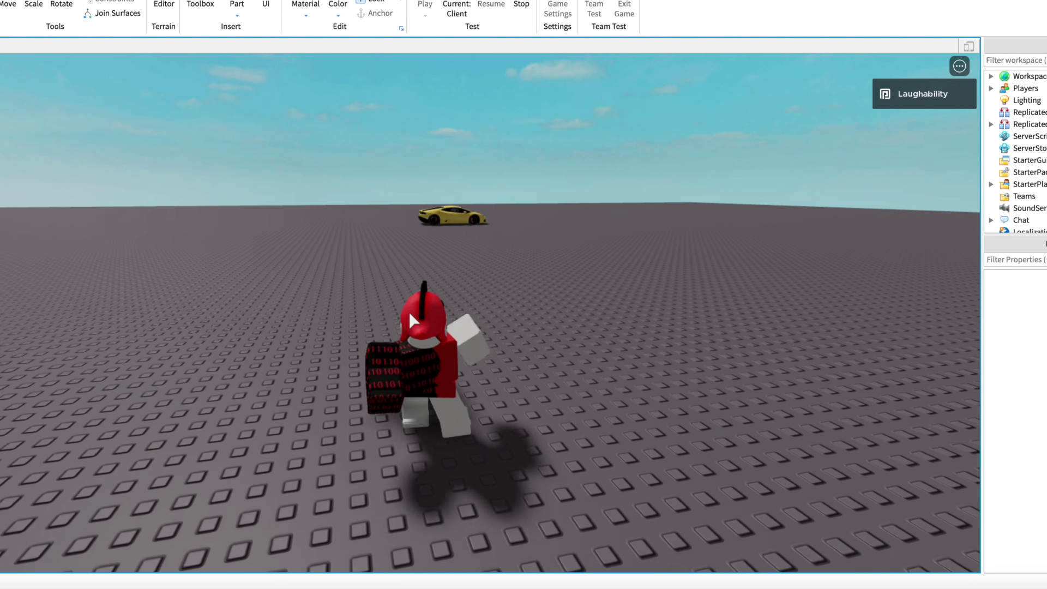
key(w)
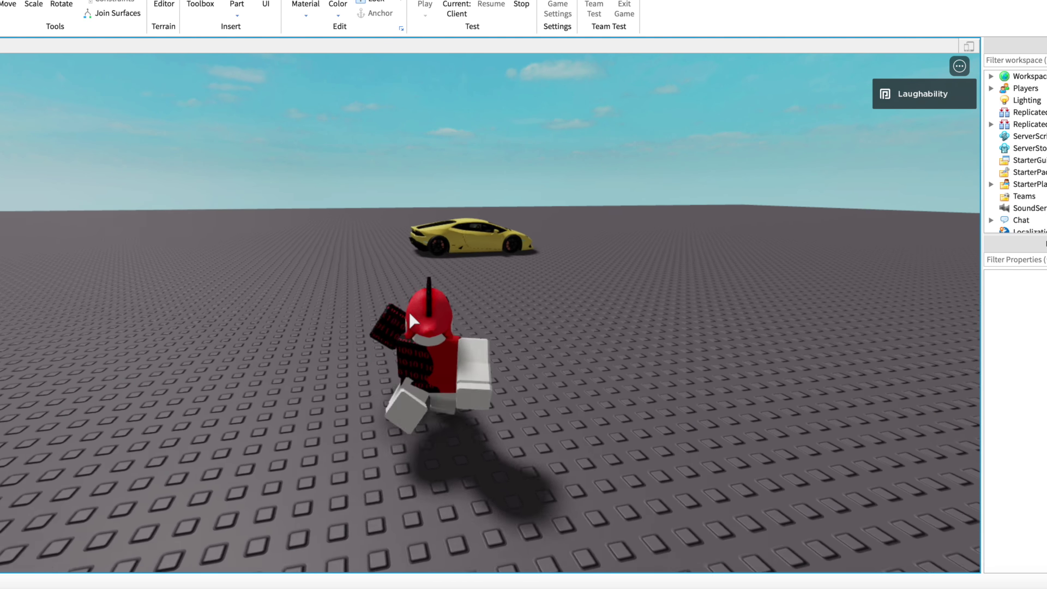
key(shift)
key(shift)
right_drag(429, 312, 430, 315)
key(w)
key(space)
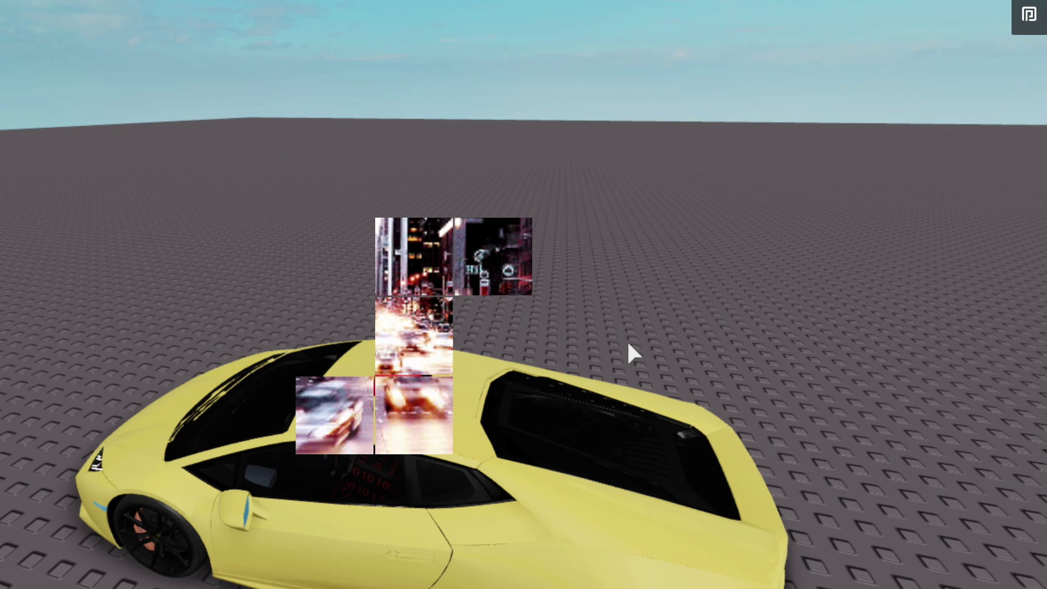
- Drive the Lamborghini across the baseplate, and open the in-game settings with the volume control and close them again
right_drag(618, 314, 618, 314)
key(w)
key(d)
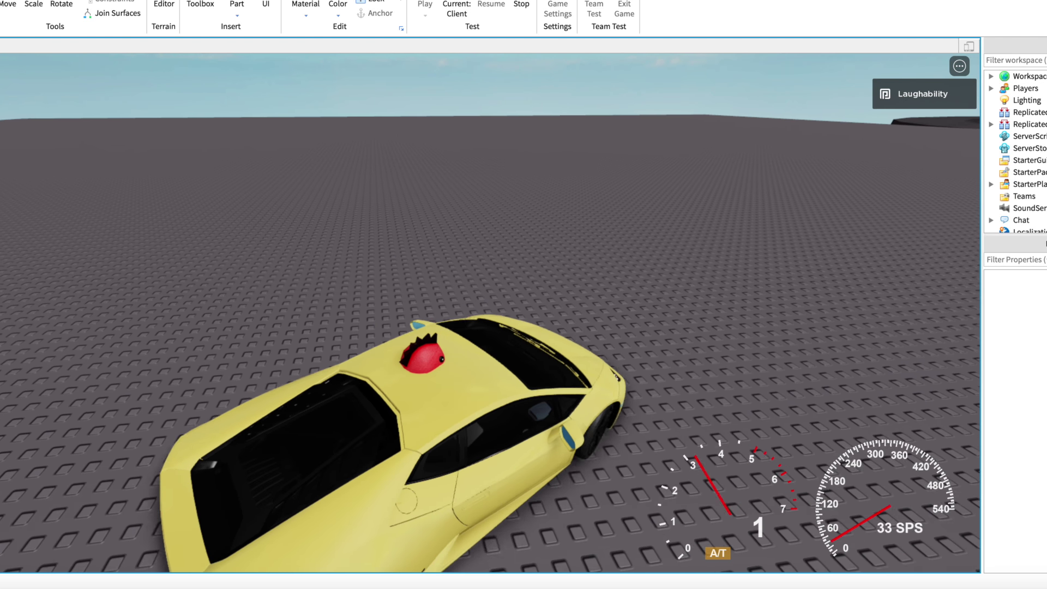
key(Escape)
click(351, 112)
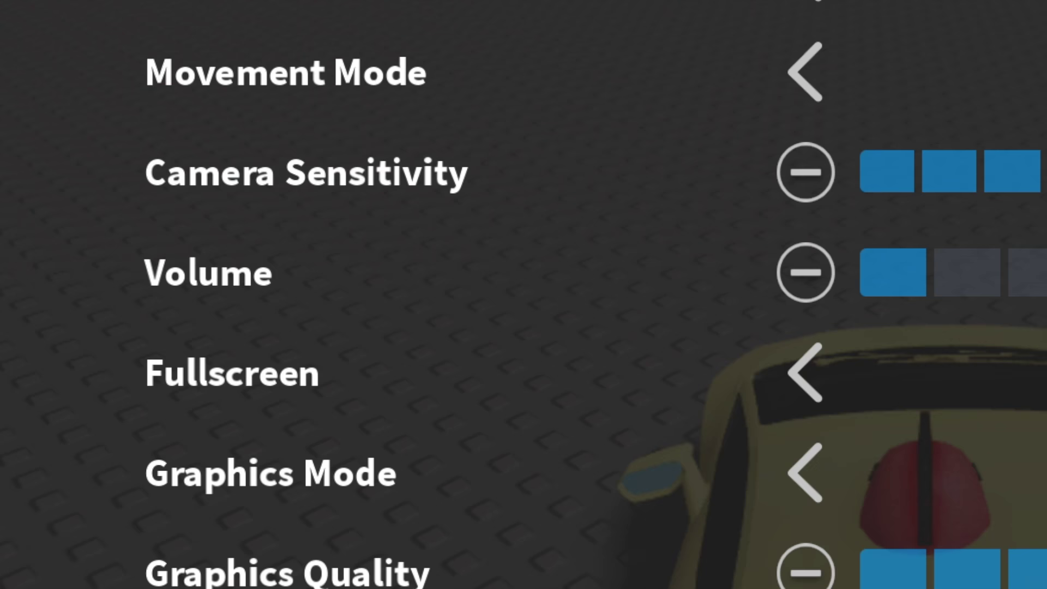
key(Escape)
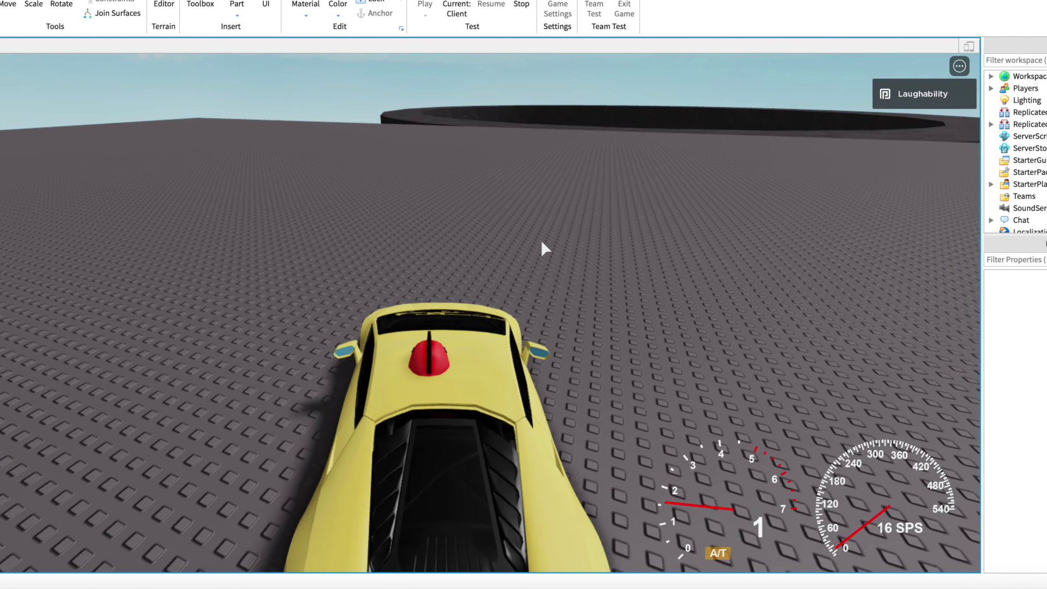
- Steer the Lamborghini toward the giant pipe and drive it over the baseplate's edge into the opening
key(d)
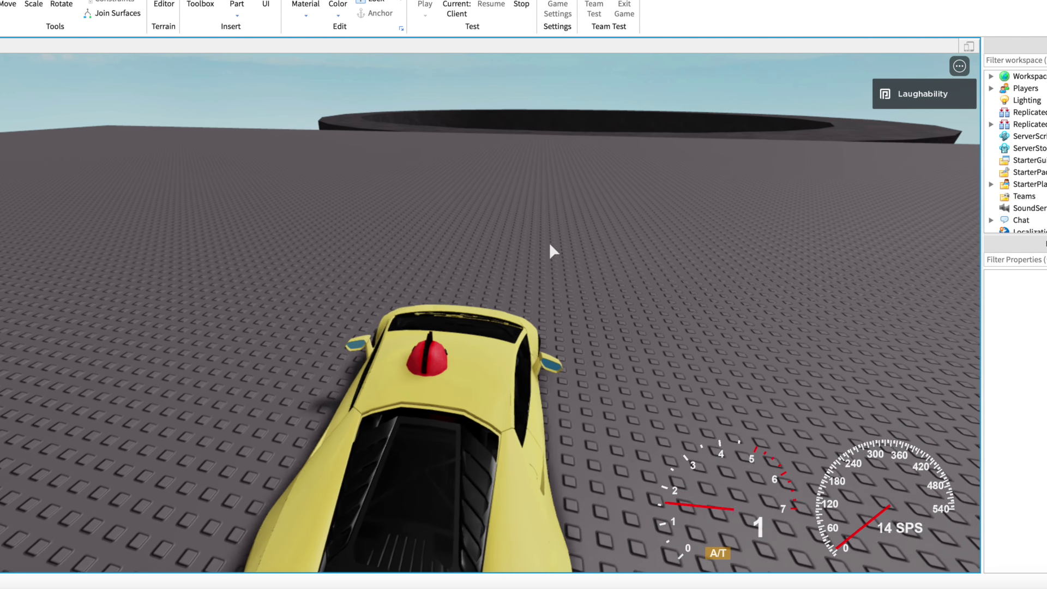
right_drag(626, 371, 626, 372)
scroll(626, 372, down, 2)
key(w)
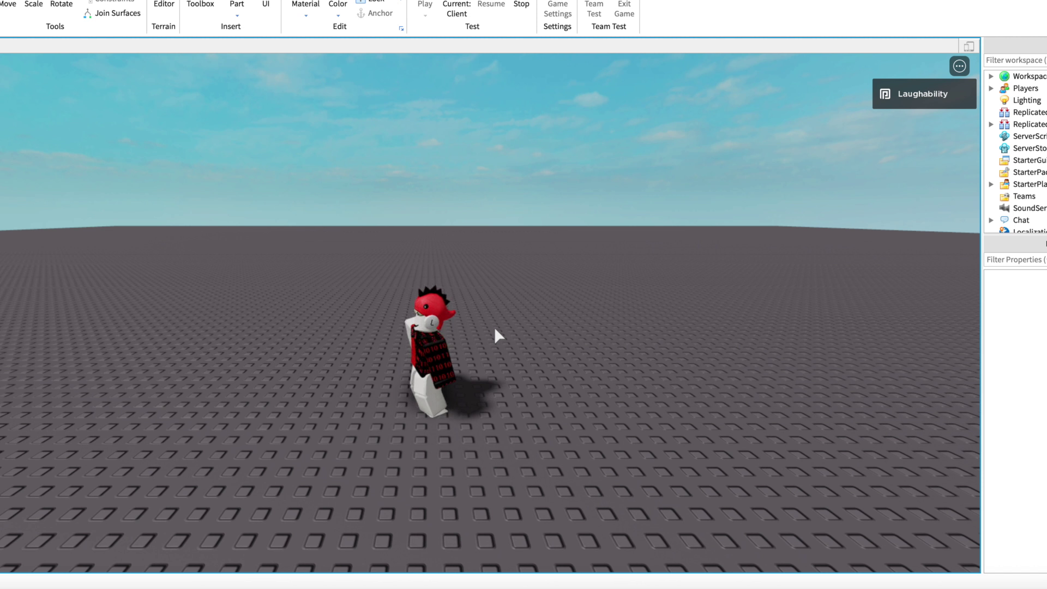
- Stop the playtest and quit Roblox Studio without saving the changes to Baseplate
click(521, 7)
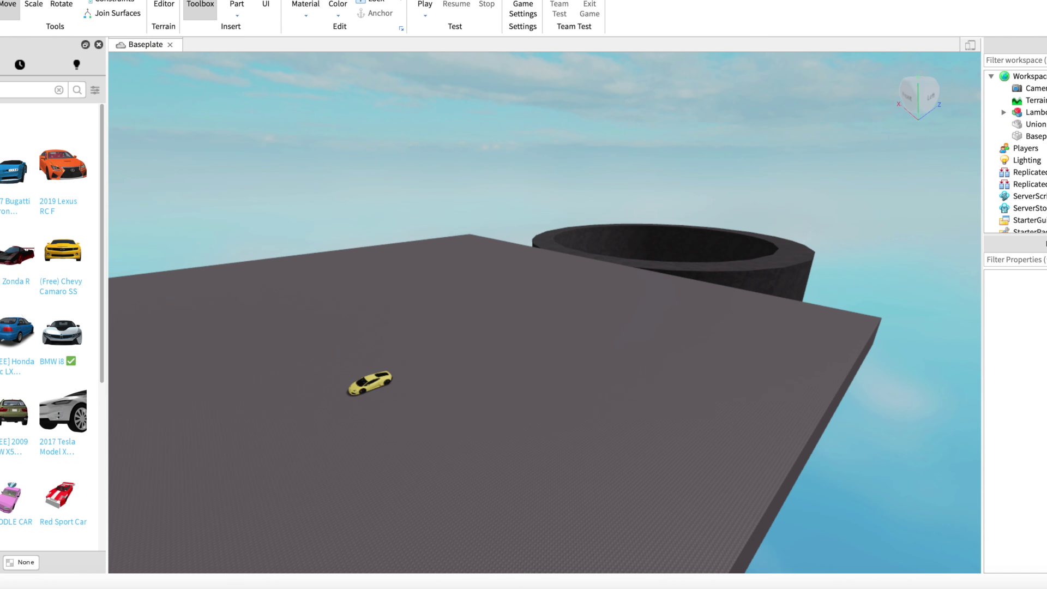
key(super+q)
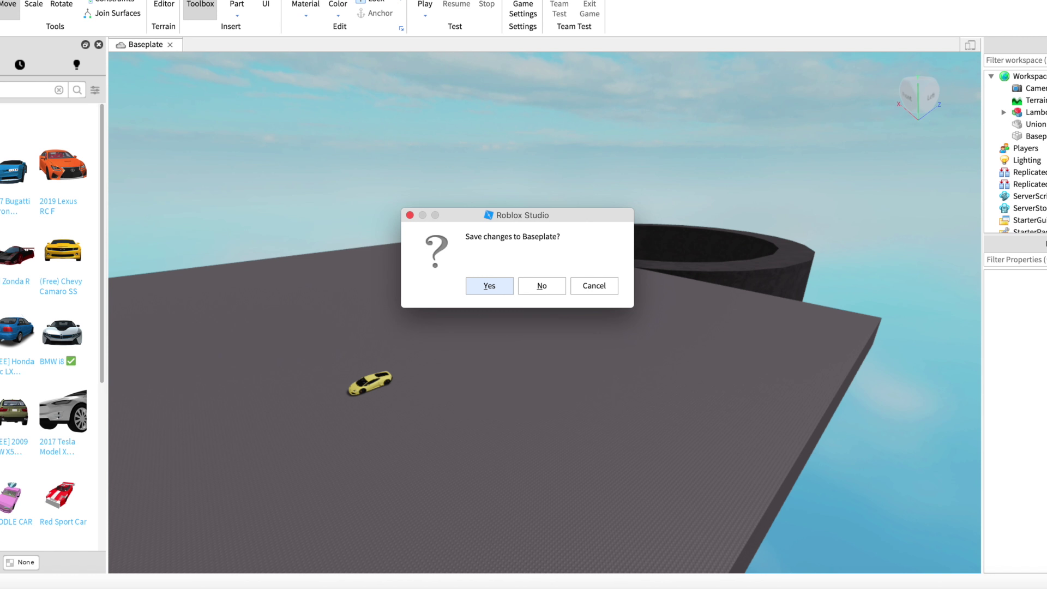
click(529, 285)
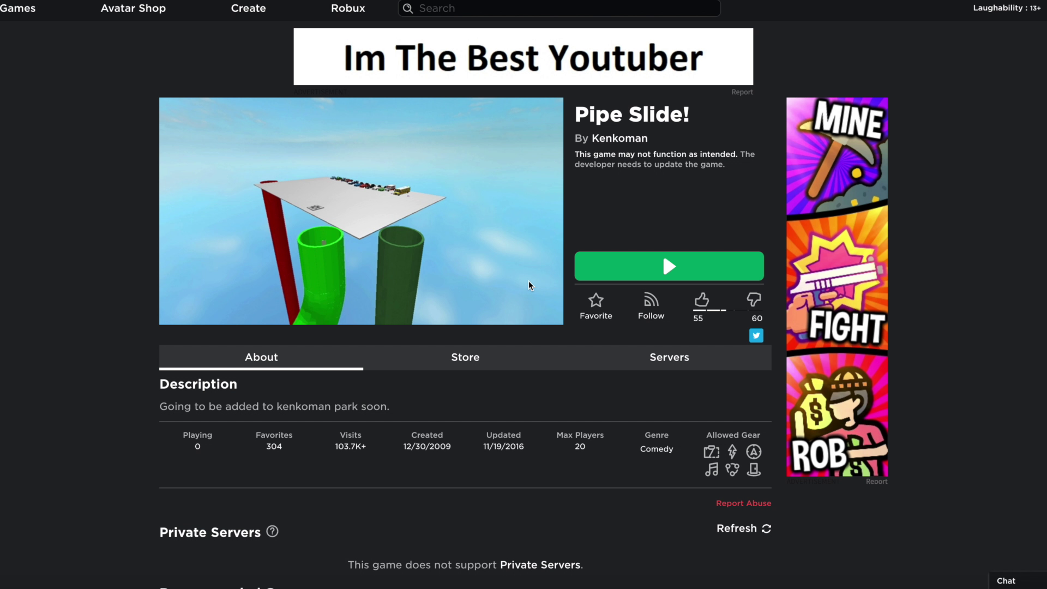